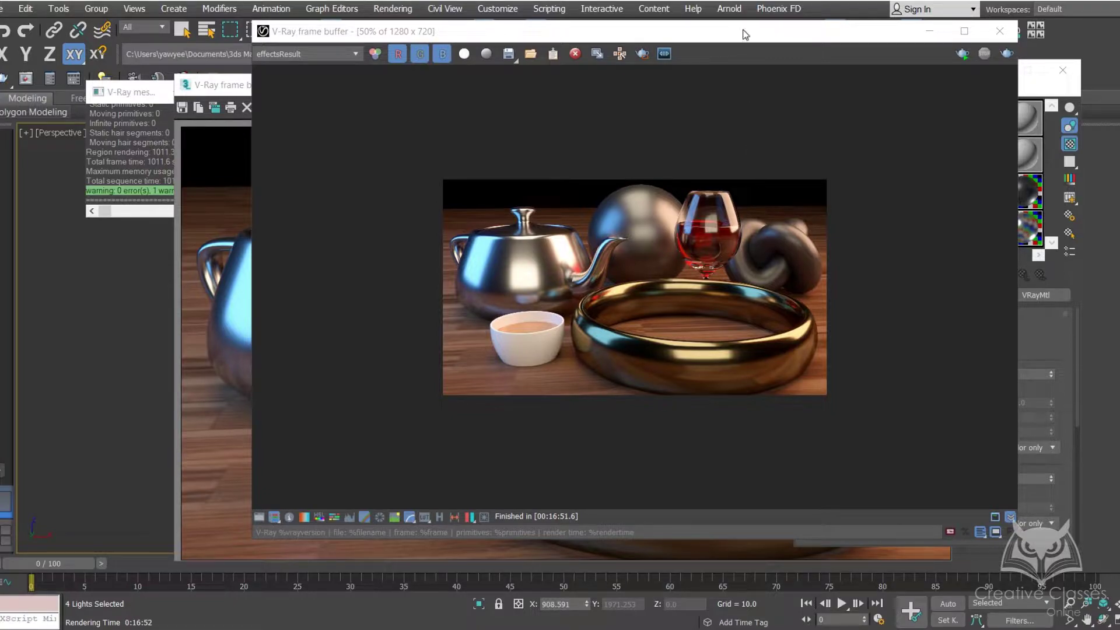
Show the finished render at 100% in the V-Ray frame buffer and enlarge its window to fit the whole image
left_click_drag(745, 34, 722, 68)
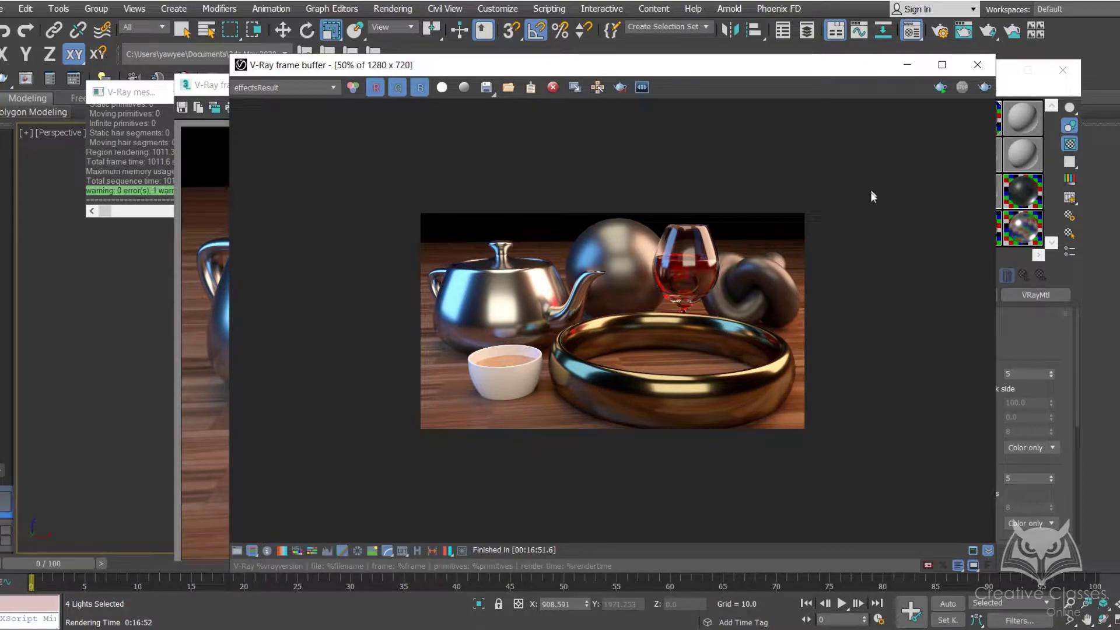
double_click(673, 318)
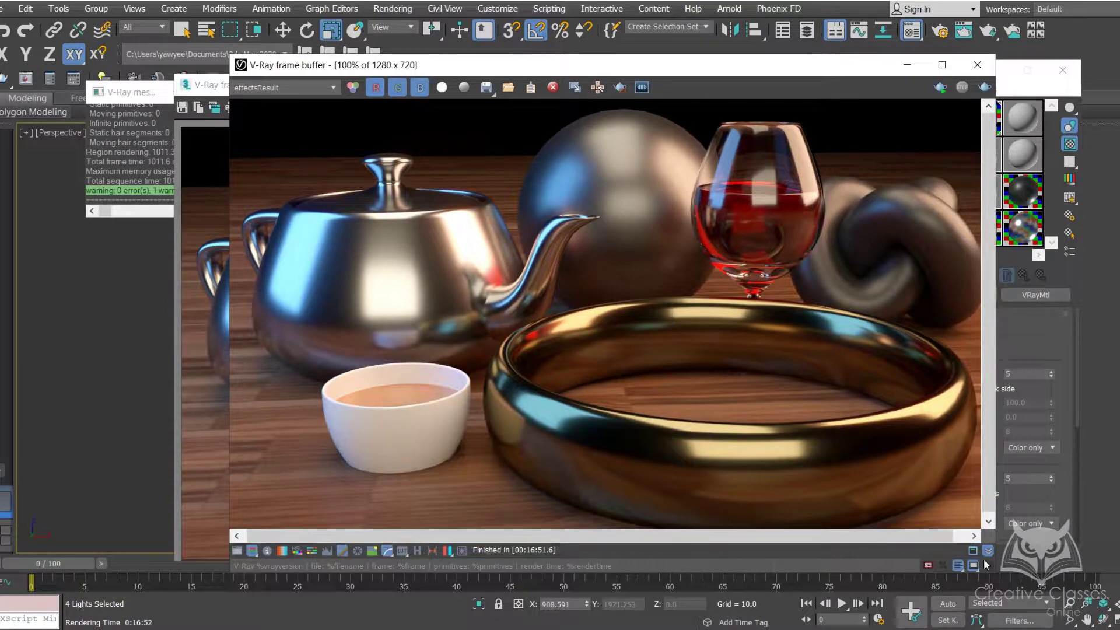
left_click_drag(998, 574, 1080, 627)
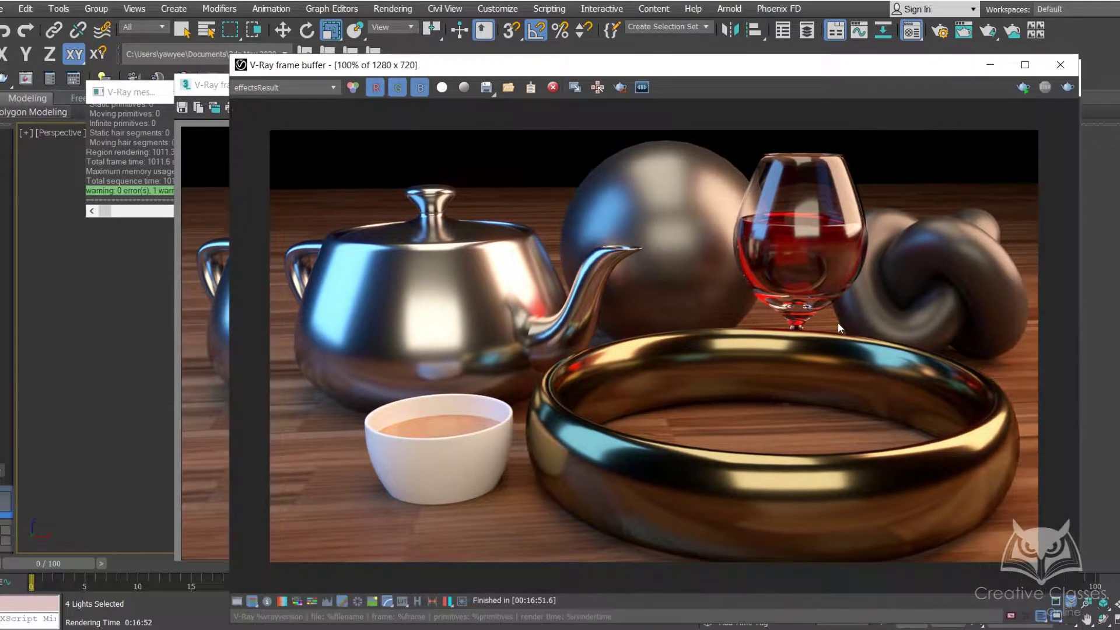
left_click_drag(681, 69, 620, 40)
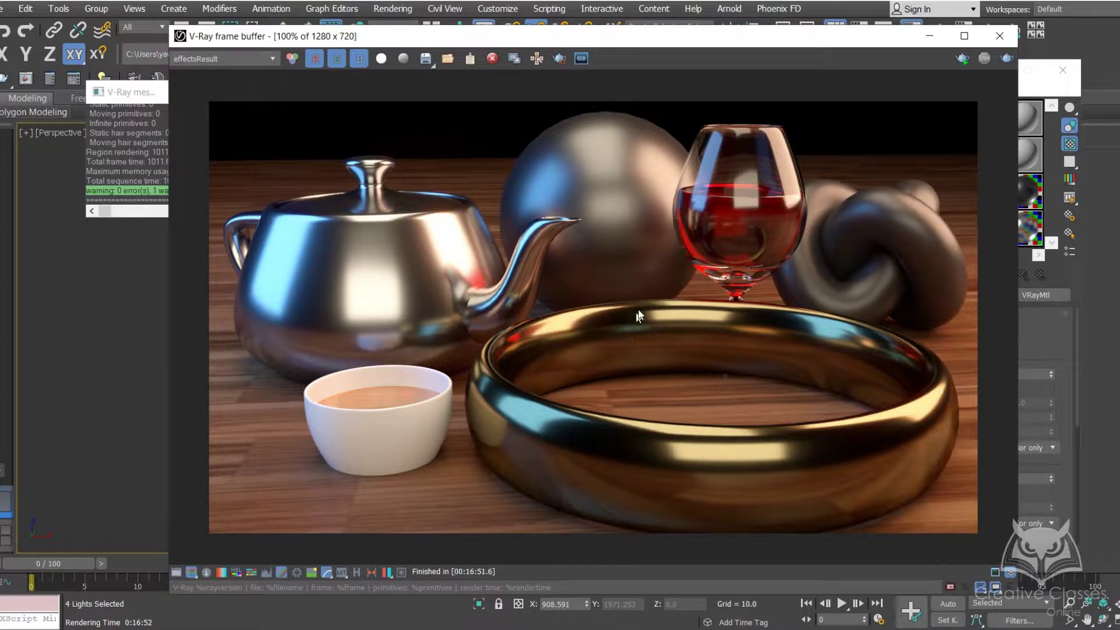
Minimize the V-Ray frame buffer, the Material Editor, the frame buffer copy and the V-Ray messages window to uncover the viewport
left_click(925, 38)
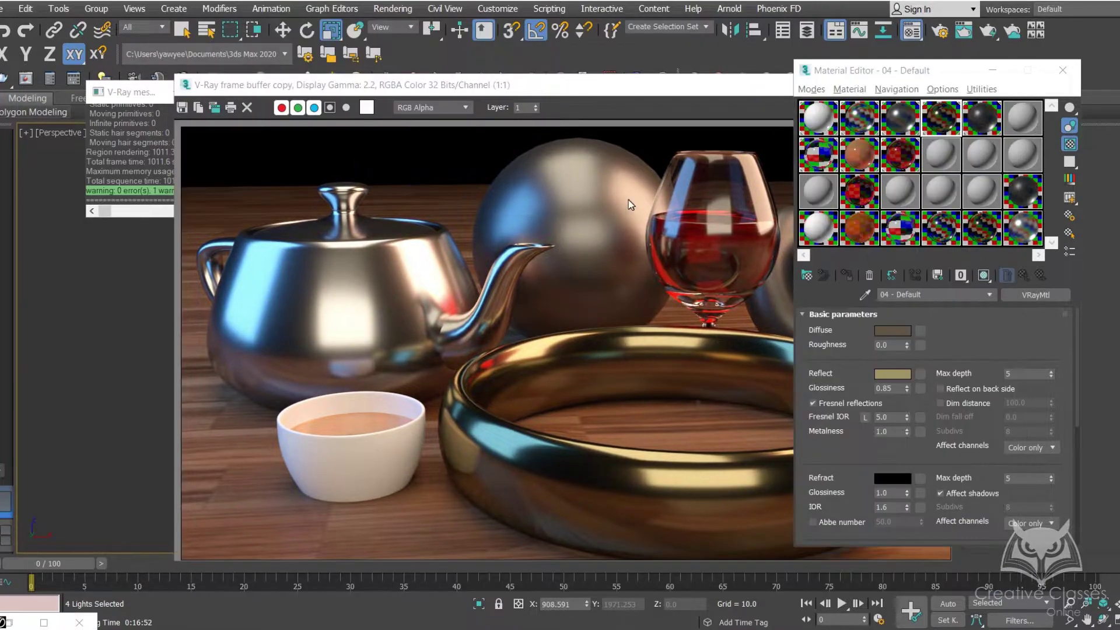
left_click(992, 70)
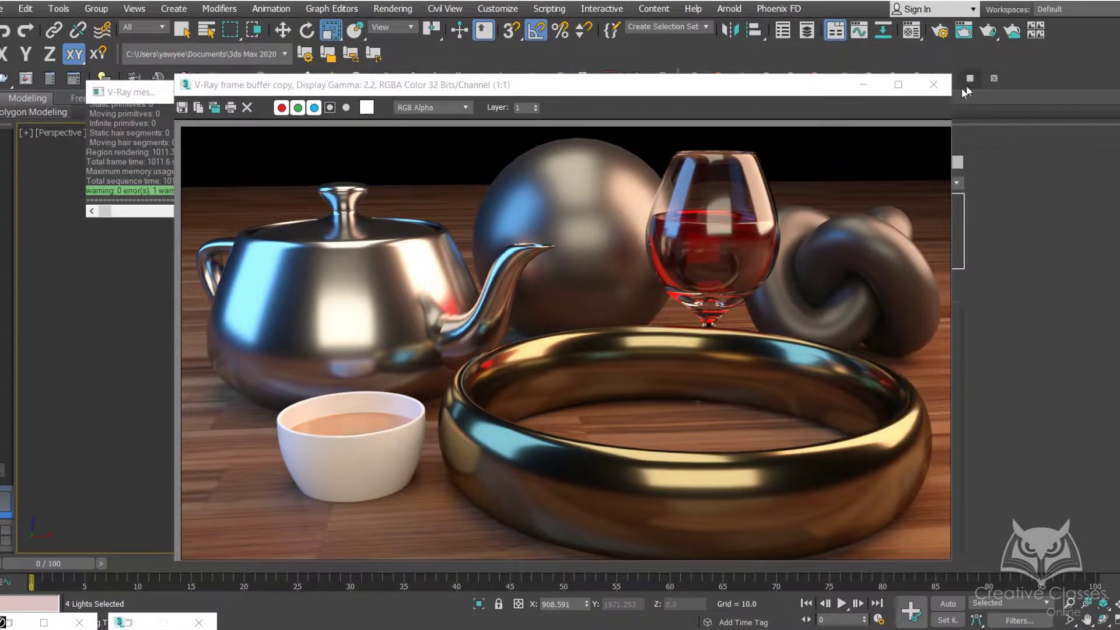
left_click(873, 84)
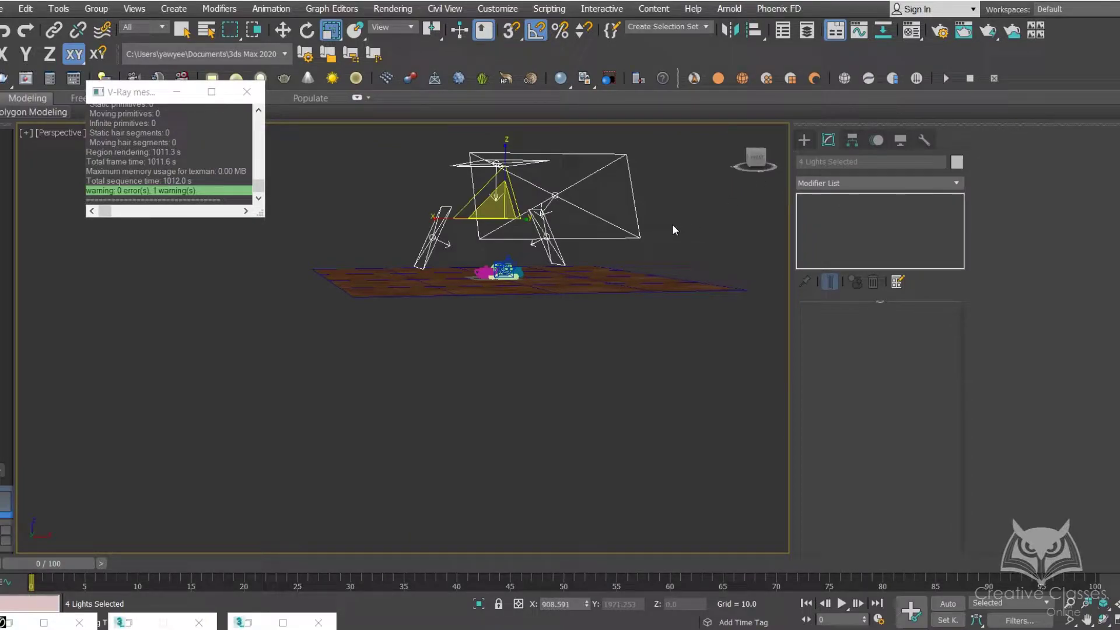
middle_click_drag(709, 250, 450, 257, "alt")
left_click(176, 91)
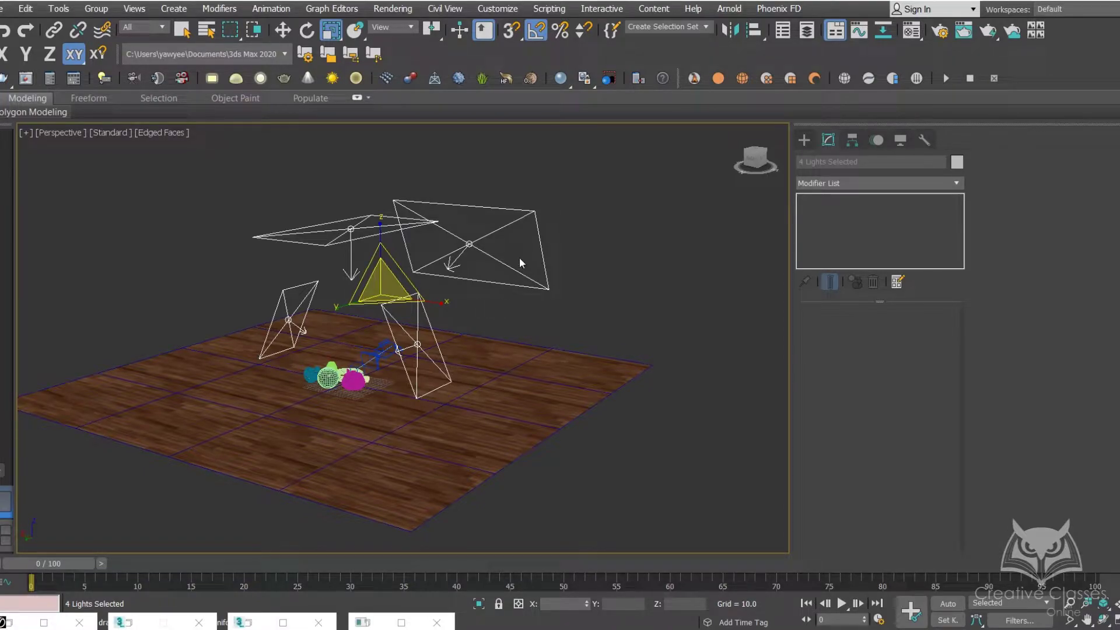
Select the large upright plane light and compare the light arrangement with the finished render
left_click(473, 248)
middle_click_drag(373, 484, 332, 488, "alt")
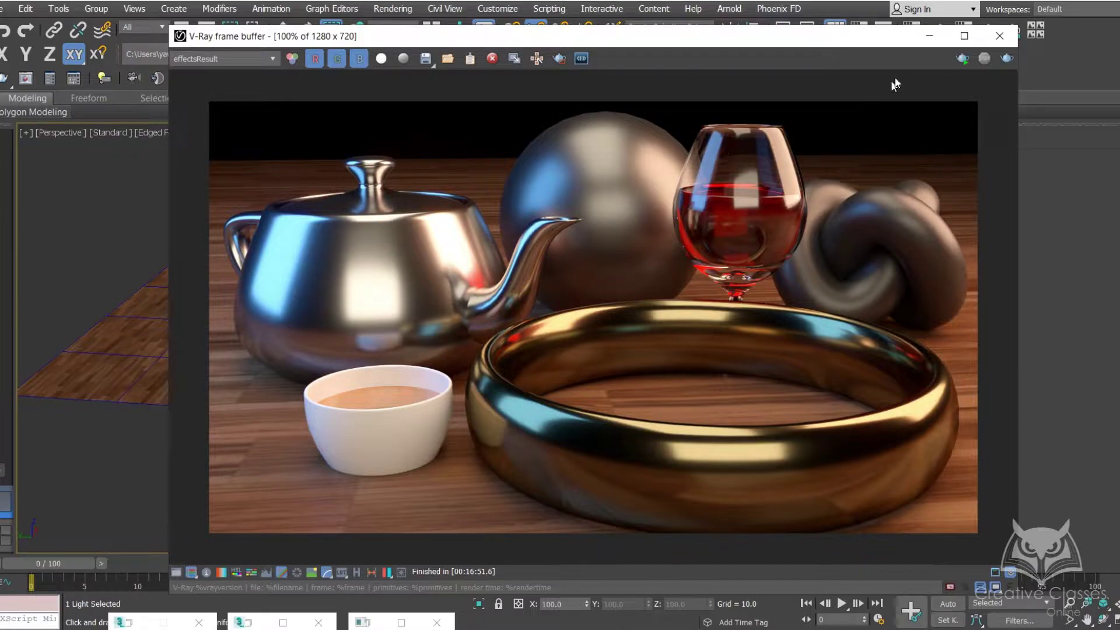
left_click(929, 35)
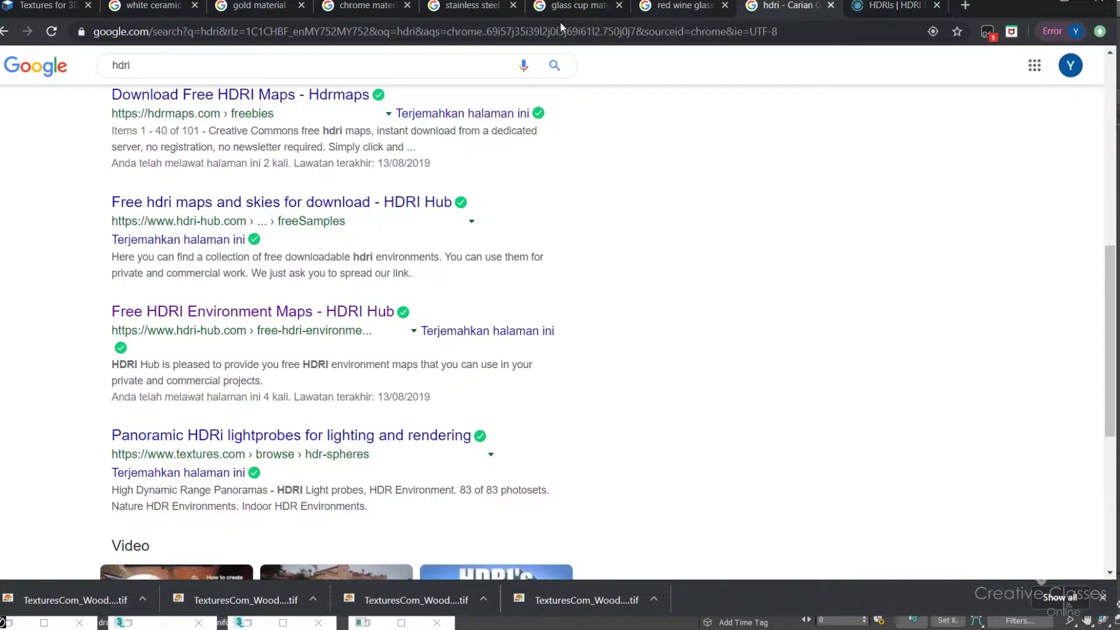
Switch to the browser and look through the hdri search results and HDRI Haven's categories and latest HDRIs
scroll(248, 175, "up", 8)
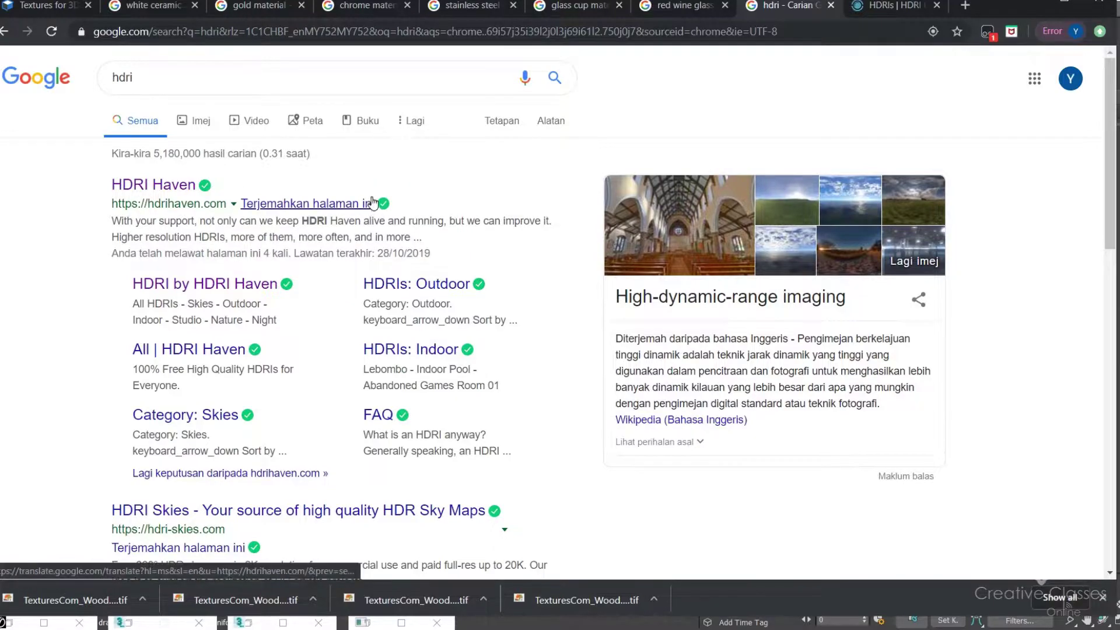
scroll(443, 227, "down", 6)
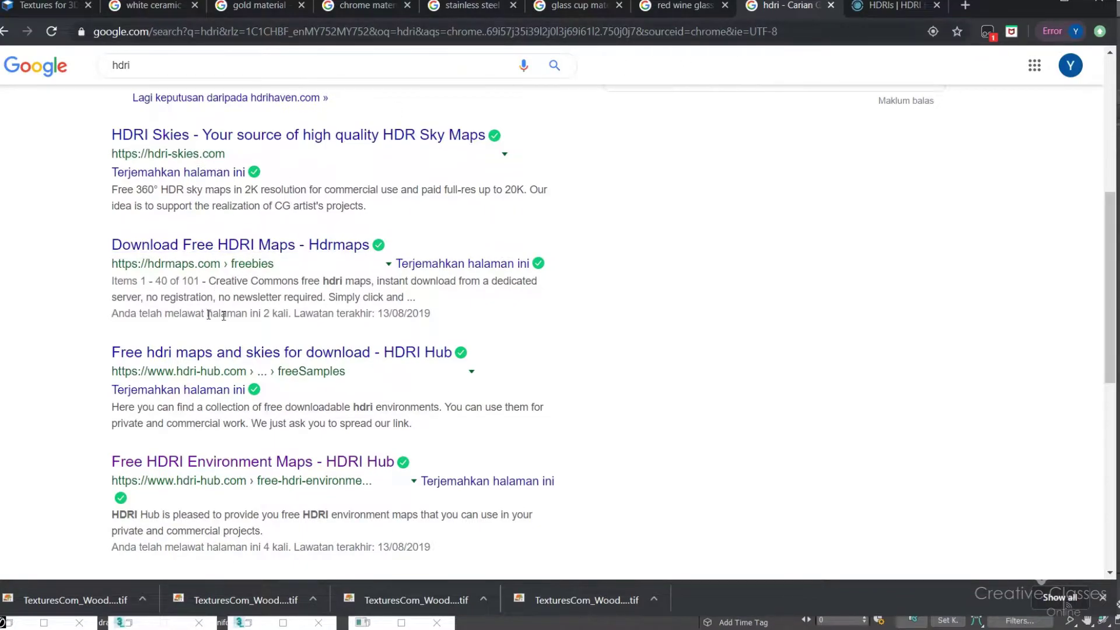
left_click(894, 8)
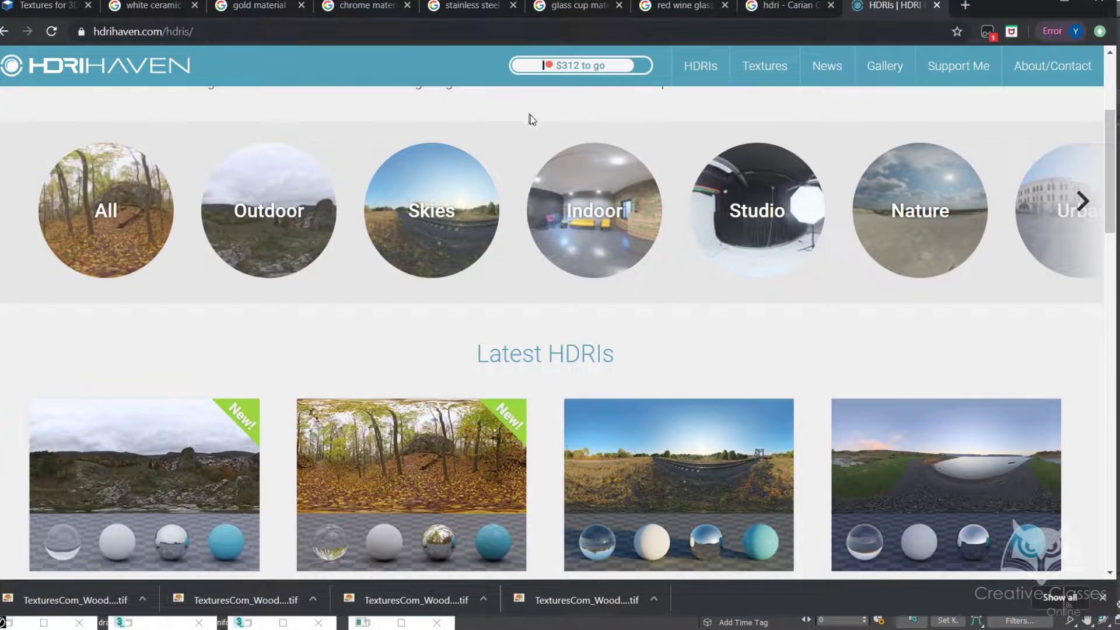
scroll(583, 233, "down", 5)
scroll(693, 273, "up", 6)
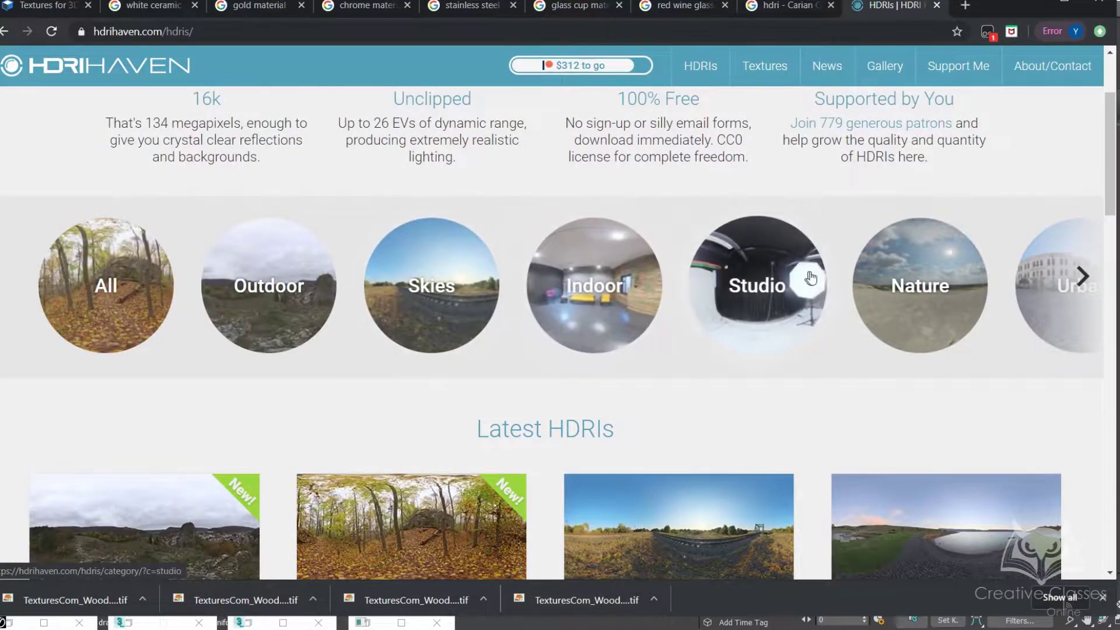
left_click(1032, 3)
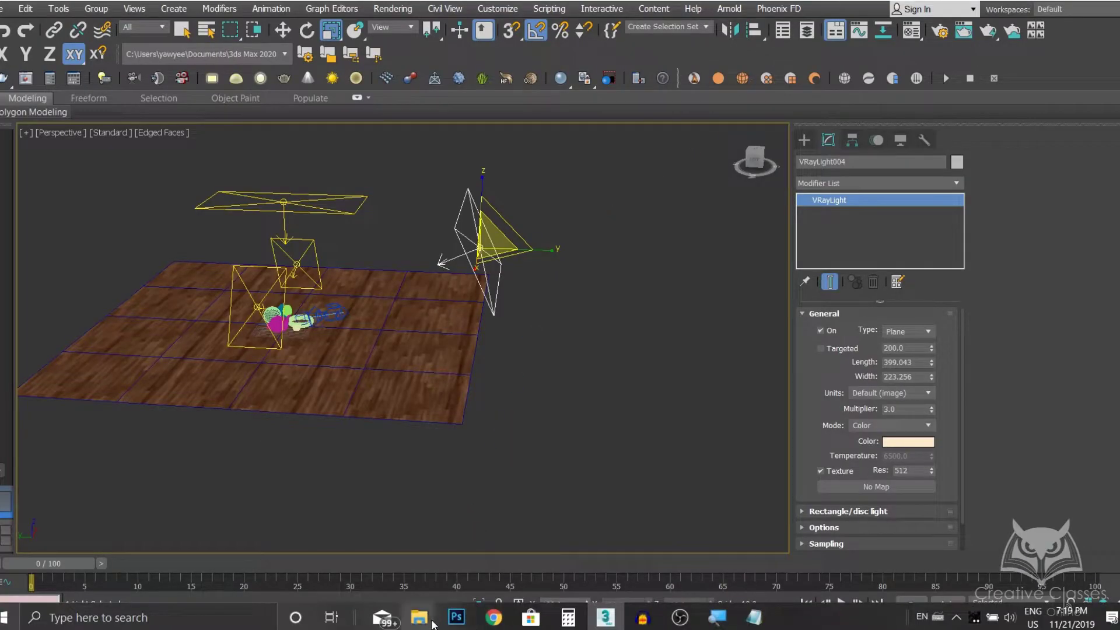
Check the .hdr files stored in the HDRI folder in File Explorer and return to the scene
mouse_move(432, 621)
left_click(566, 543)
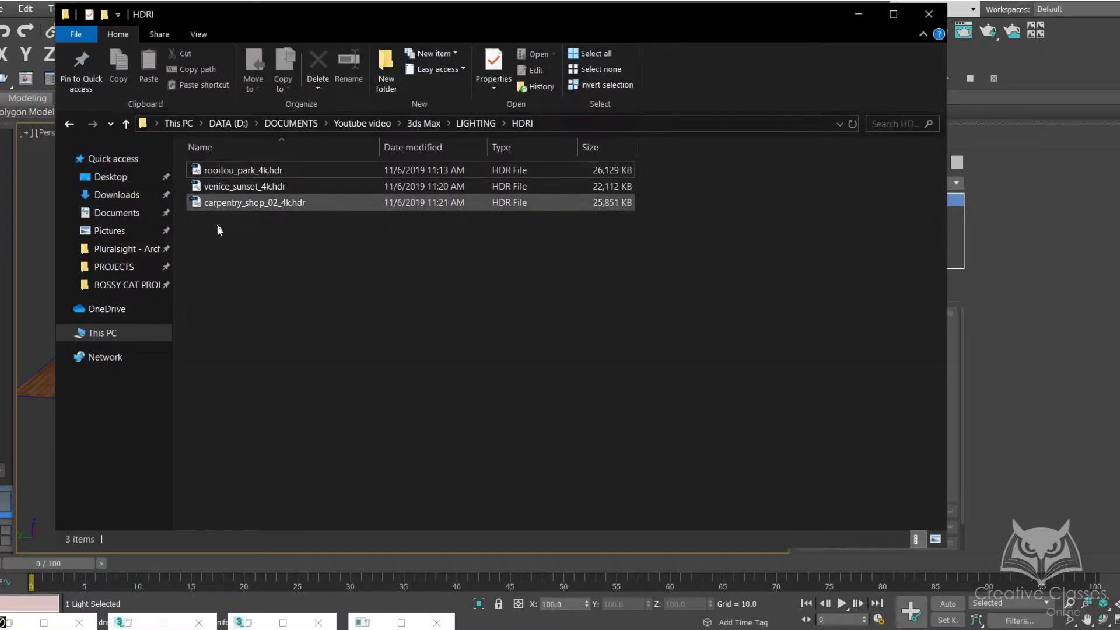
left_click(866, 18)
Delete all four V-Ray lights above the wooden floor
middle_click_drag(525, 274, 514, 218, "alt")
left_click_drag(330, 189, 673, 266)
key("Delete")
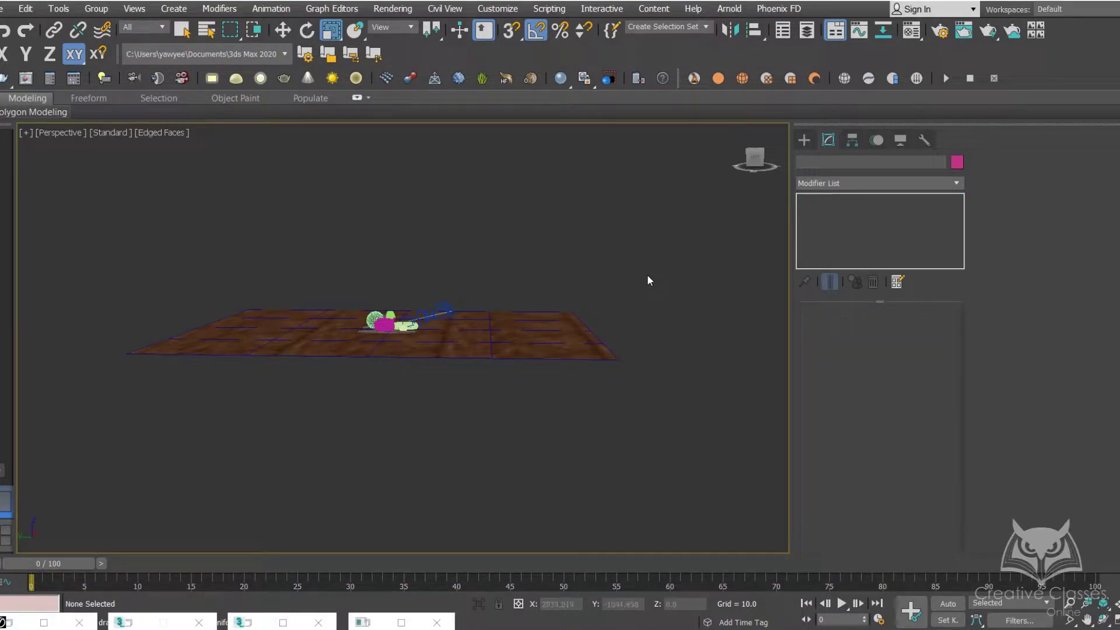
key("shift+z")
Draw a VRayLight about 122 long and 91 wide on the wooden floor beside the objects
left_click(804, 140)
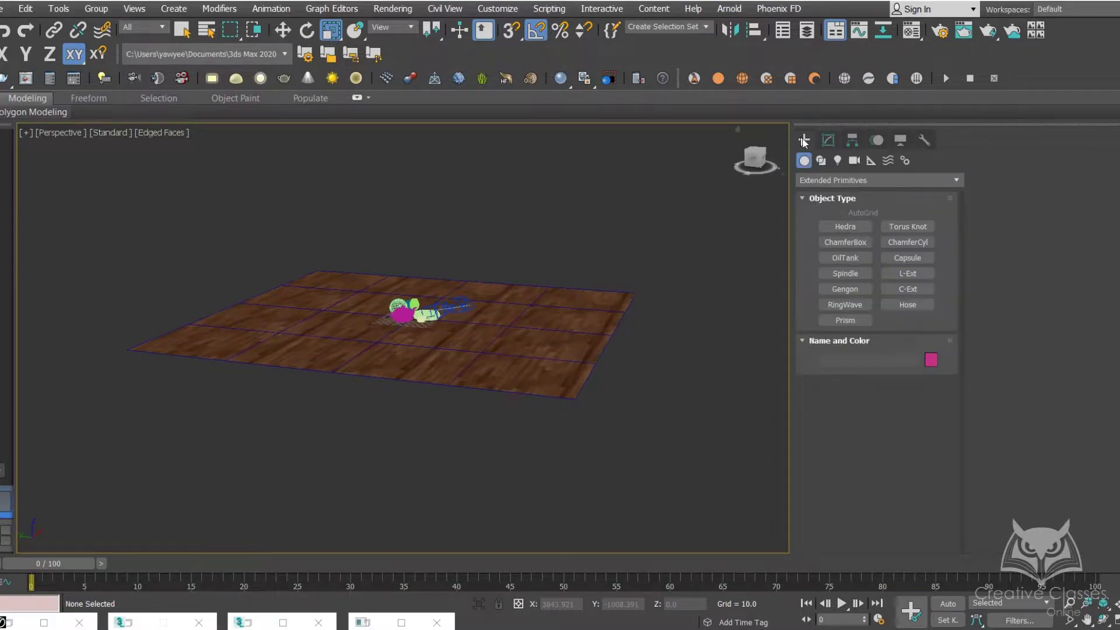
left_click(837, 161)
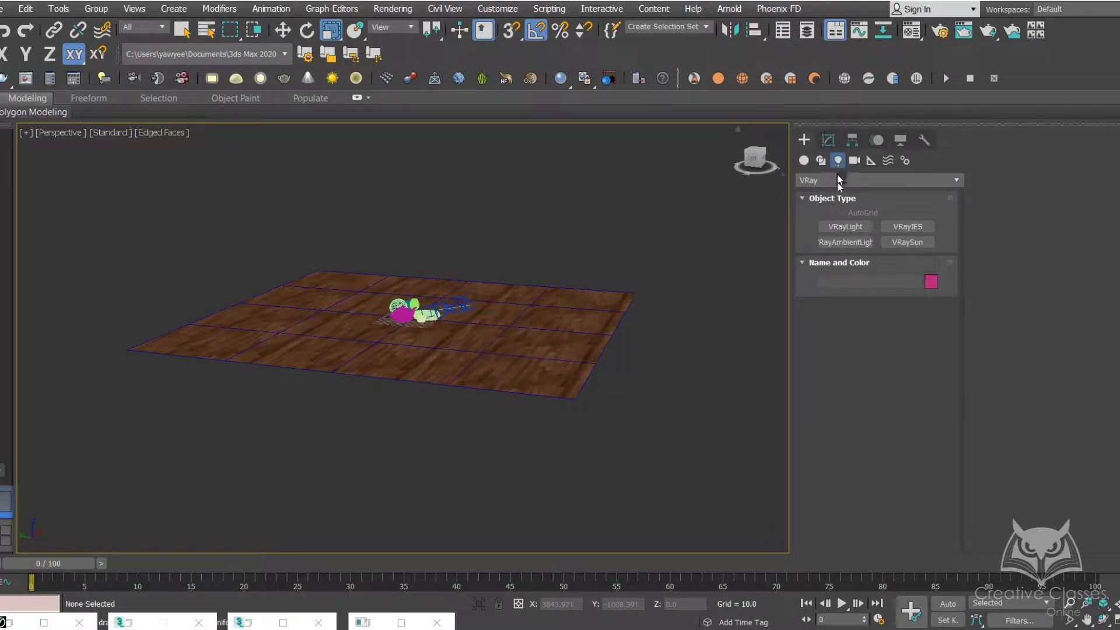
left_click(845, 226)
middle_click_drag(501, 315, 526, 317, "alt")
scroll(526, 317, "up", 5)
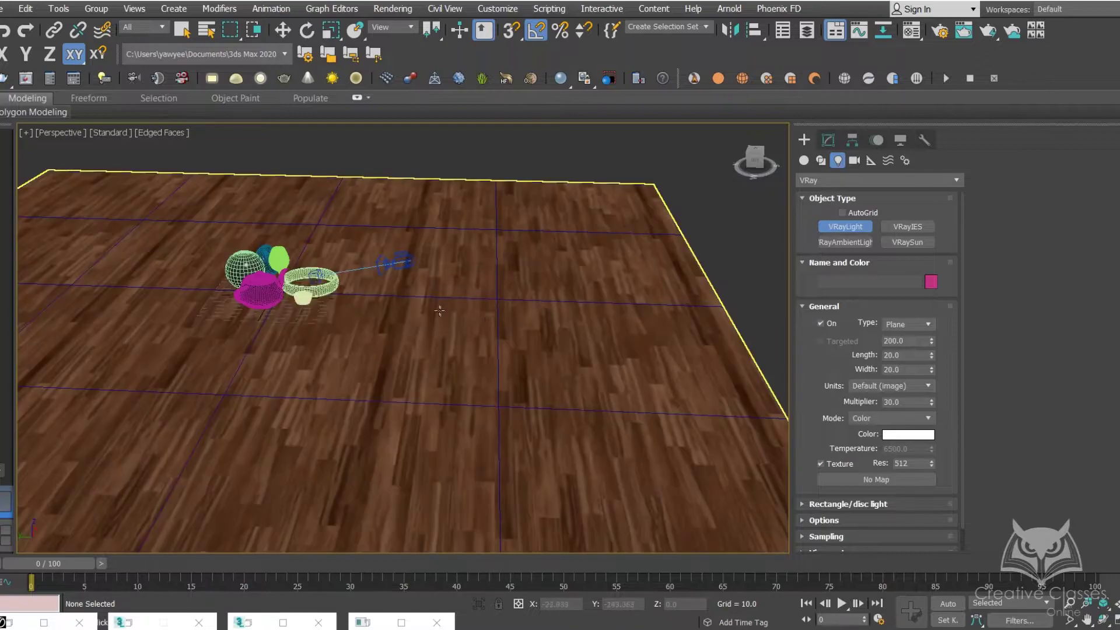
left_click_drag(437, 314, 521, 364)
key("r")
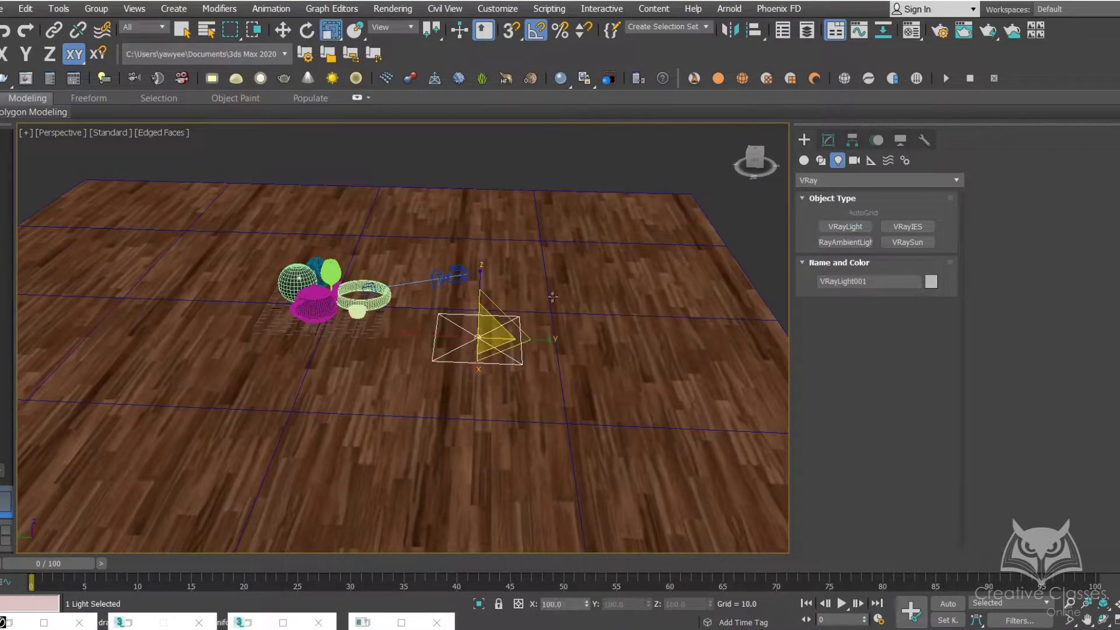
middle_click_drag(522, 365, 490, 353, "alt")
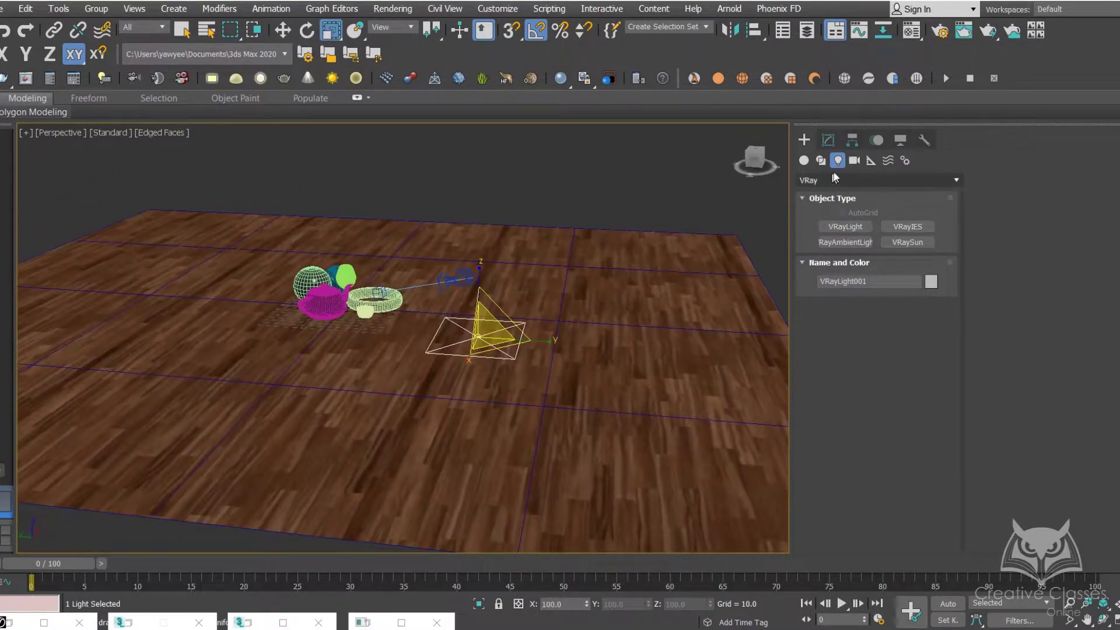
Change the new V-Ray light's type to Dome
left_click(828, 141)
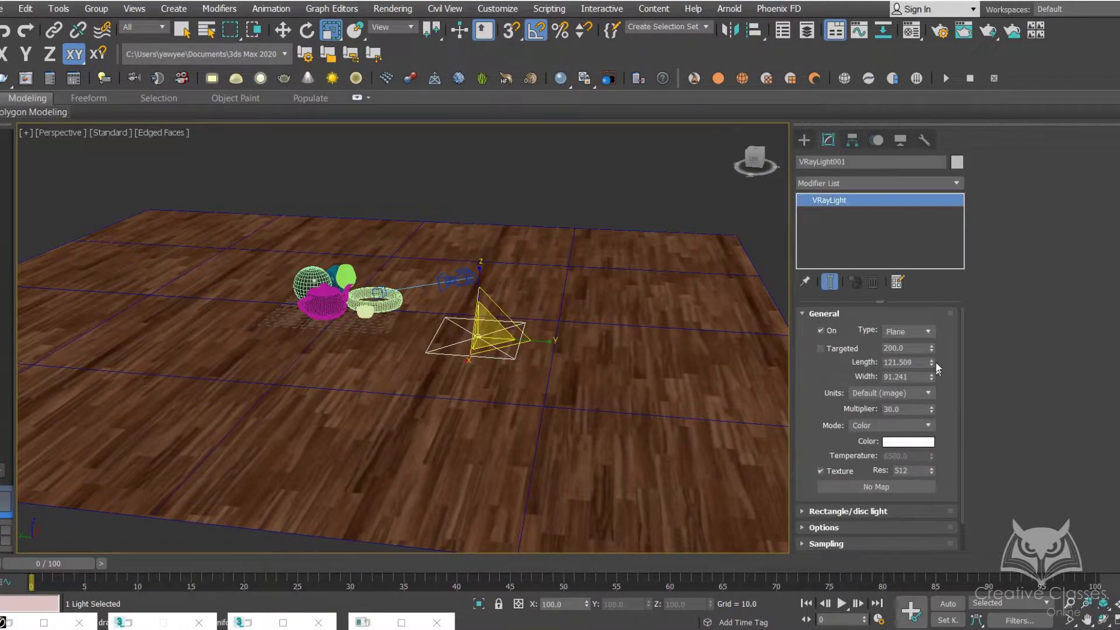
left_click(893, 333)
left_click(902, 354)
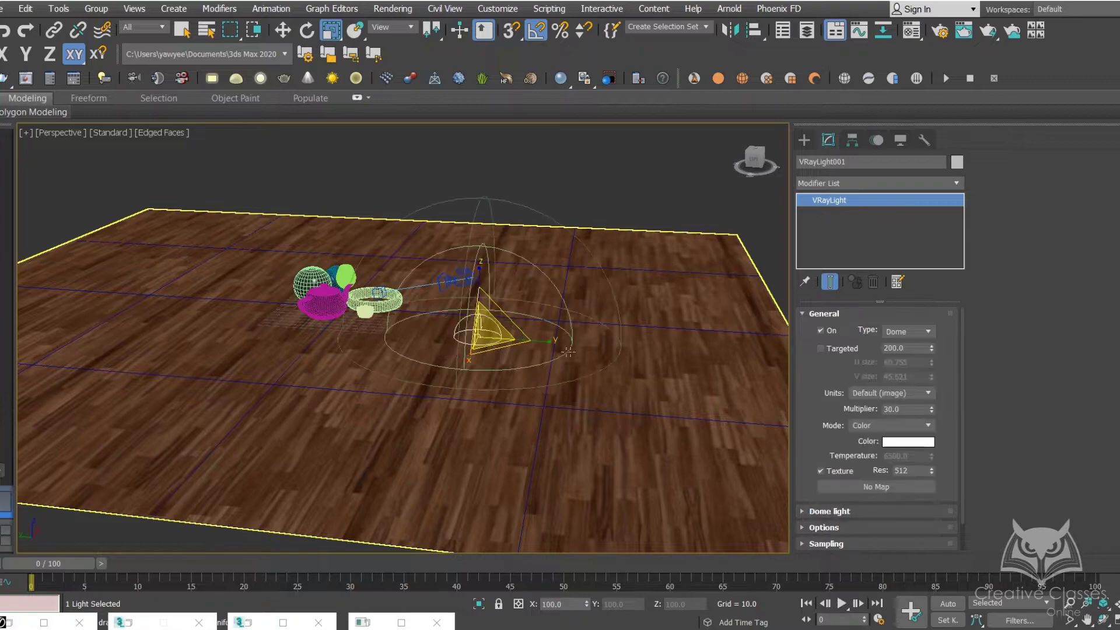
middle_click_drag(618, 318, 581, 310, "alt")
scroll(579, 290, "up", 3)
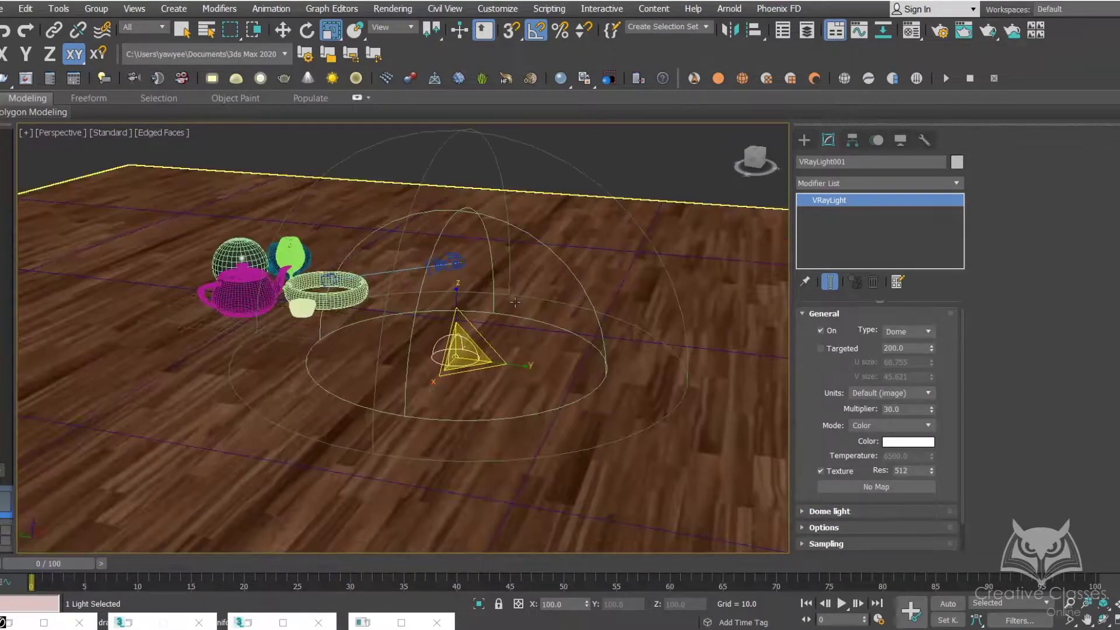
Assign a VRayHDRI map as the dome light's texture
scroll(936, 374, "down", 2)
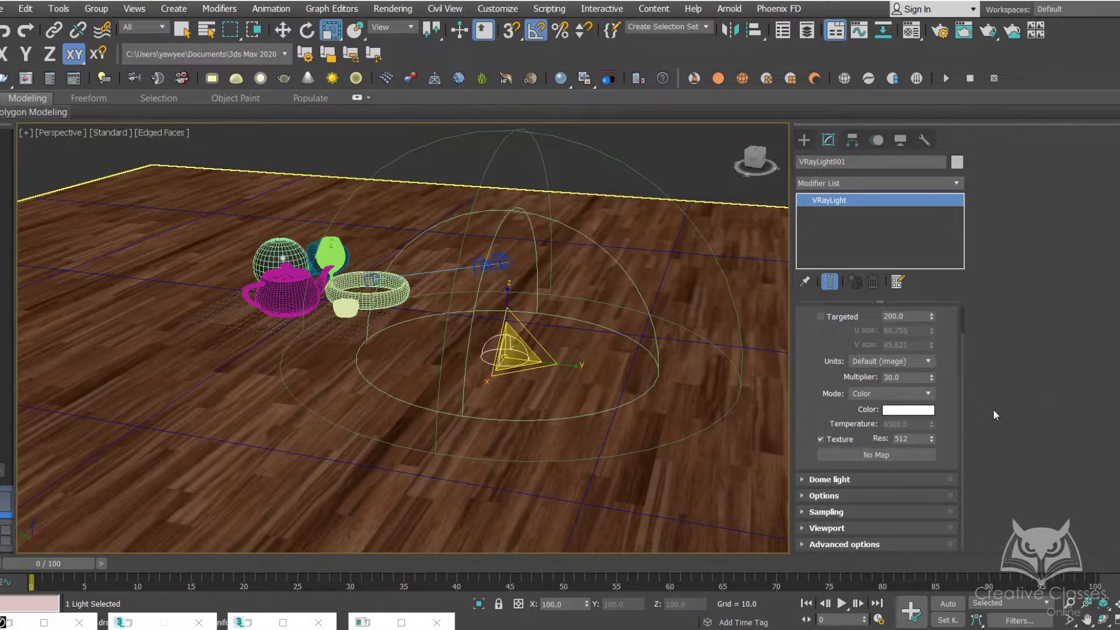
left_click(890, 455)
scroll(726, 226, "down", 3)
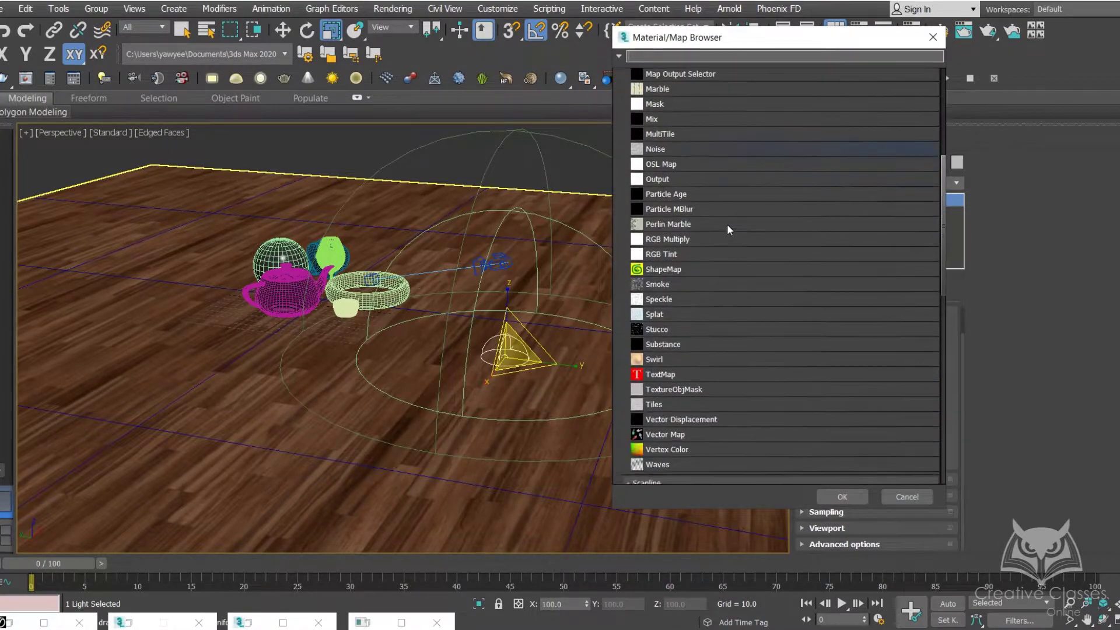
scroll(727, 225, "down", 10)
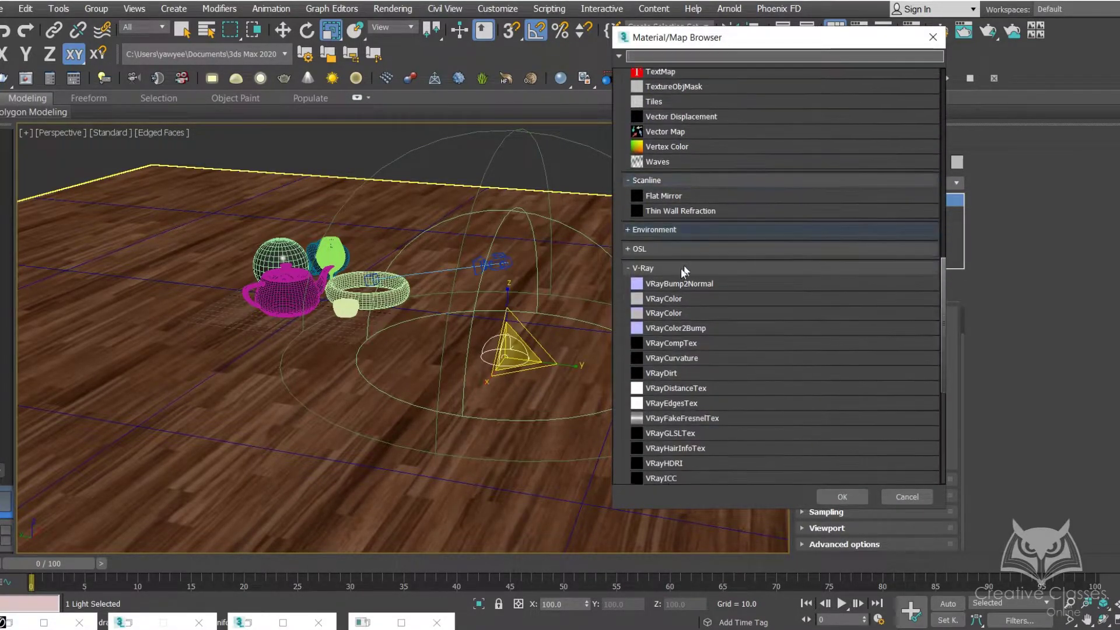
scroll(680, 268, "down", 5)
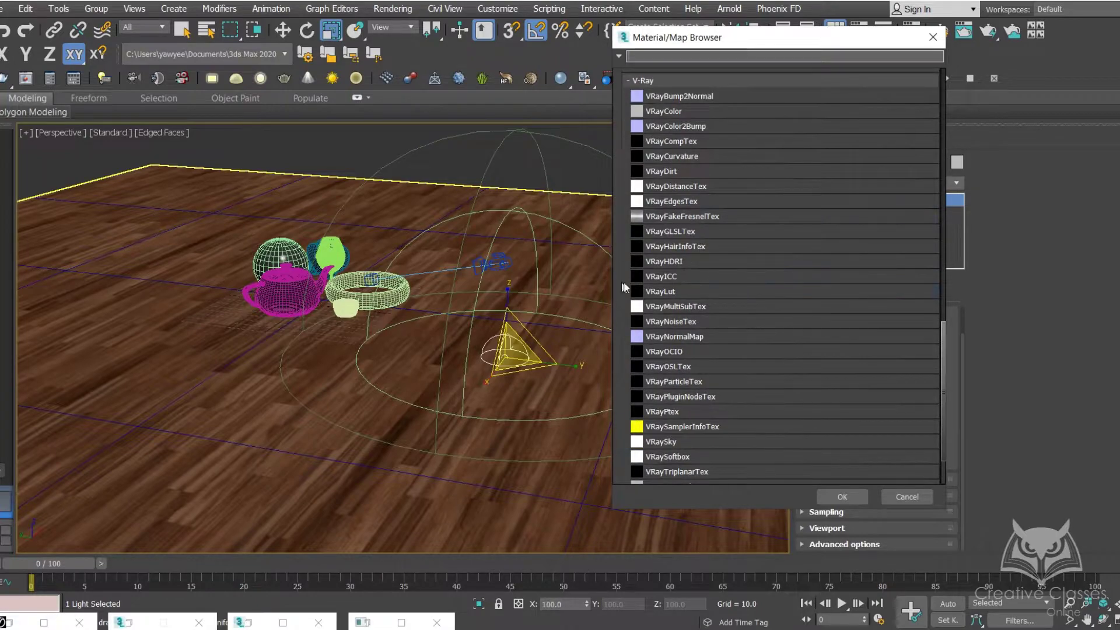
double_click(658, 261)
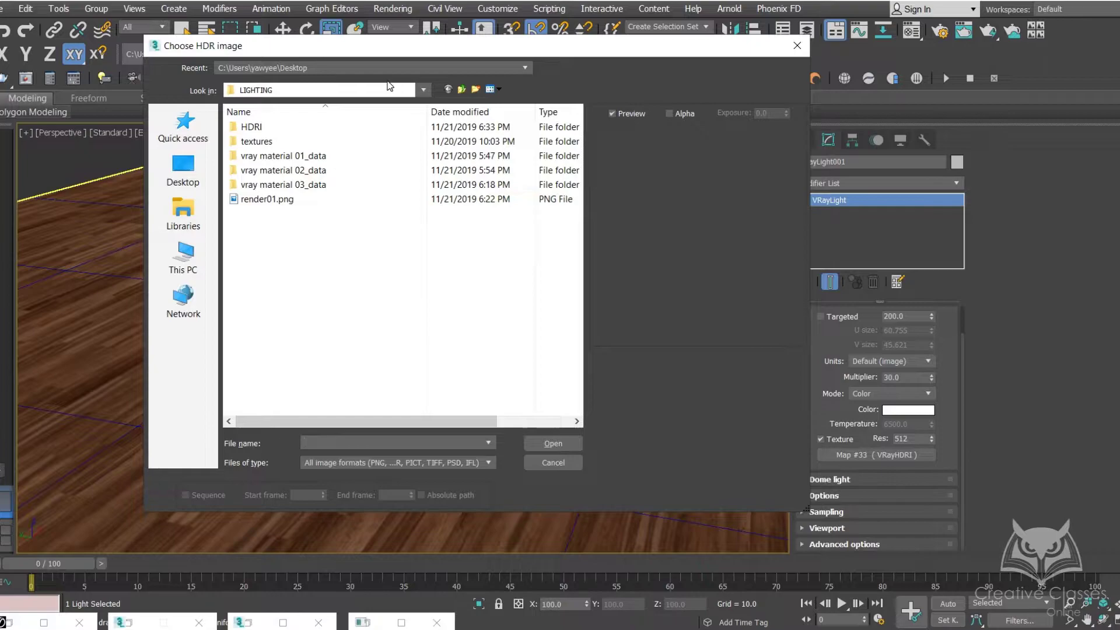
Load venice_sunset_4k.hdr from the HDRI folder into the dome light's VRayHDRI map
left_click_drag(449, 46, 642, 70)
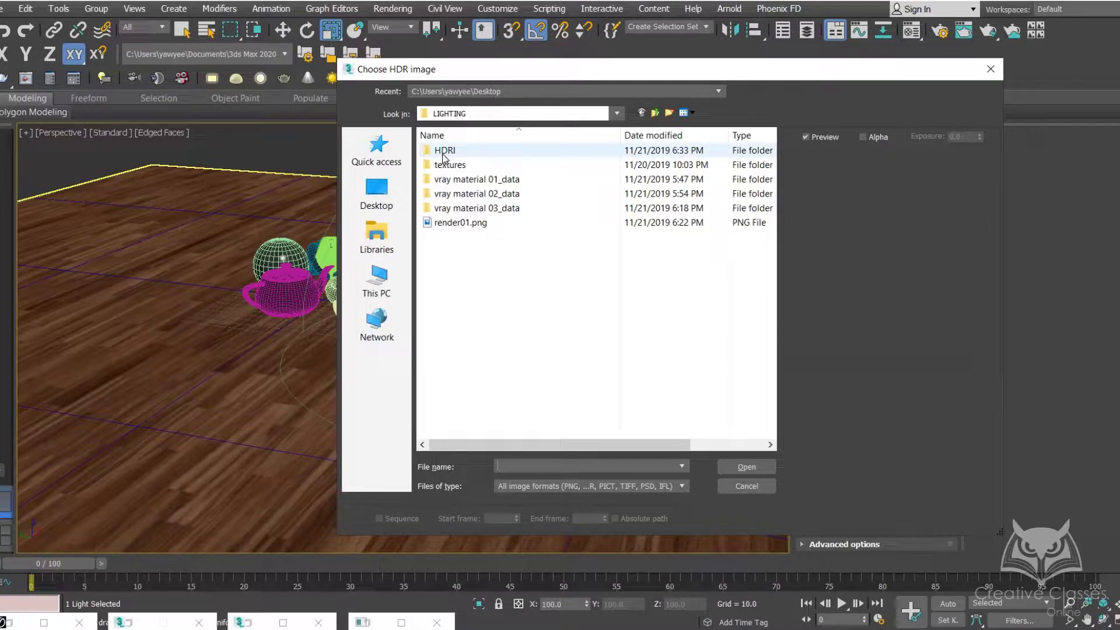
double_click(444, 151)
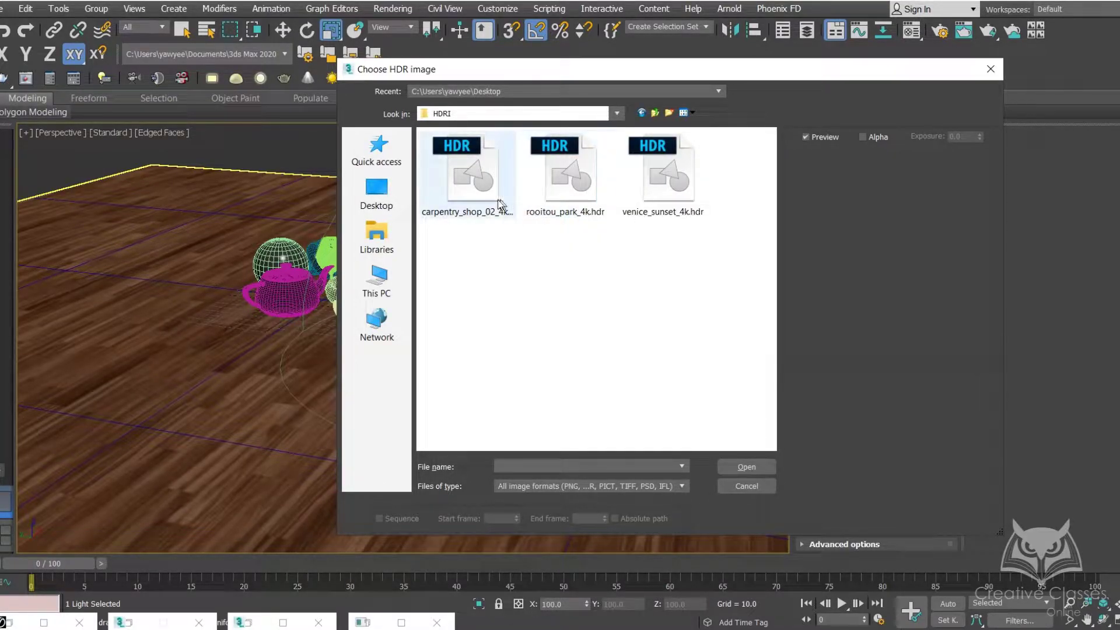
left_click(674, 184)
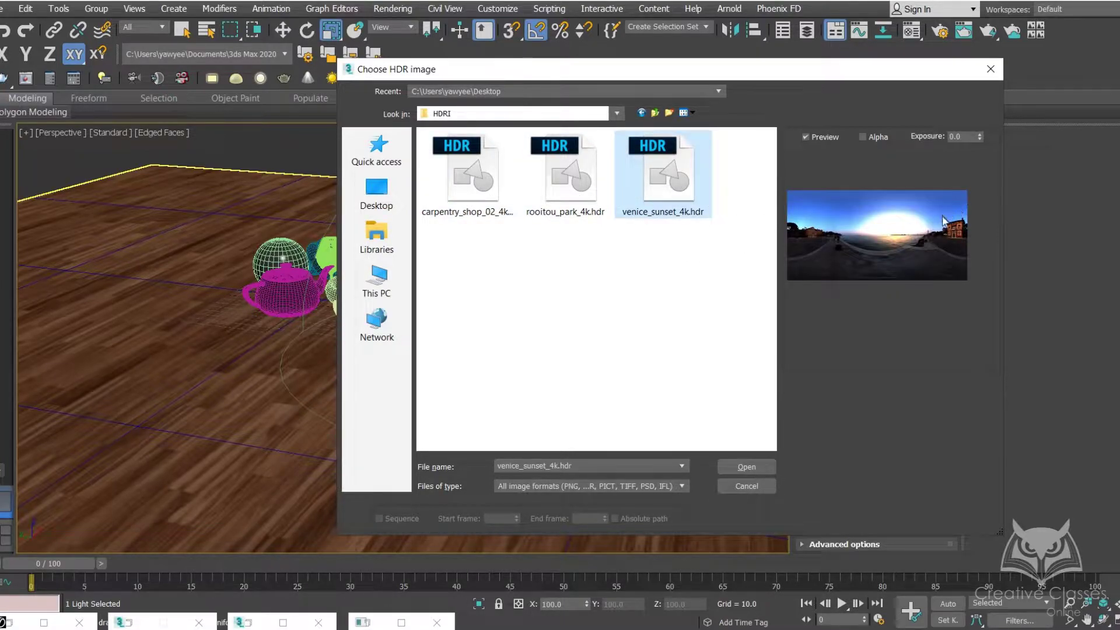
left_click(746, 467)
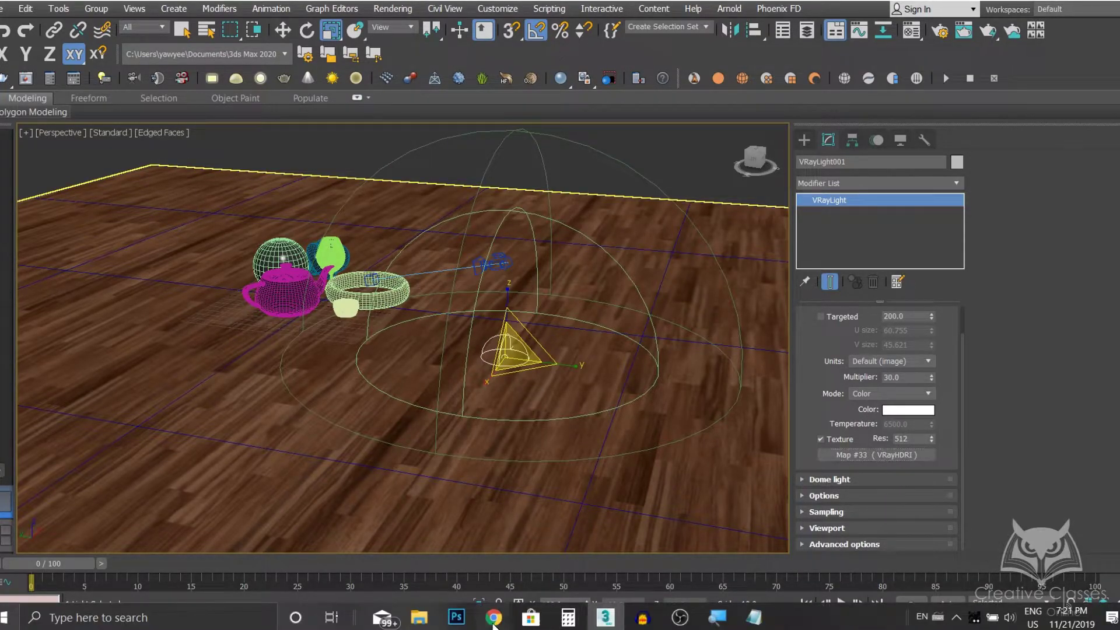
Switch to the browser and browse the latest HDRIs on hdrihaven.com, then return to the 3ds Max scene
mouse_move(494, 617)
left_click(585, 505)
scroll(632, 309, "down", 6)
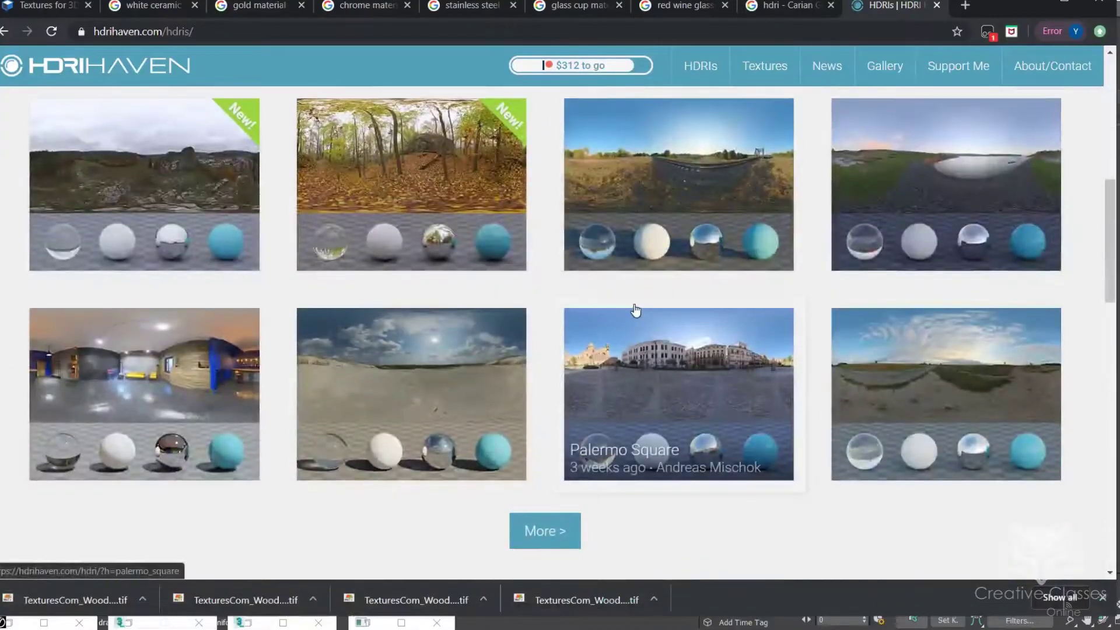
scroll(635, 309, "up", 1)
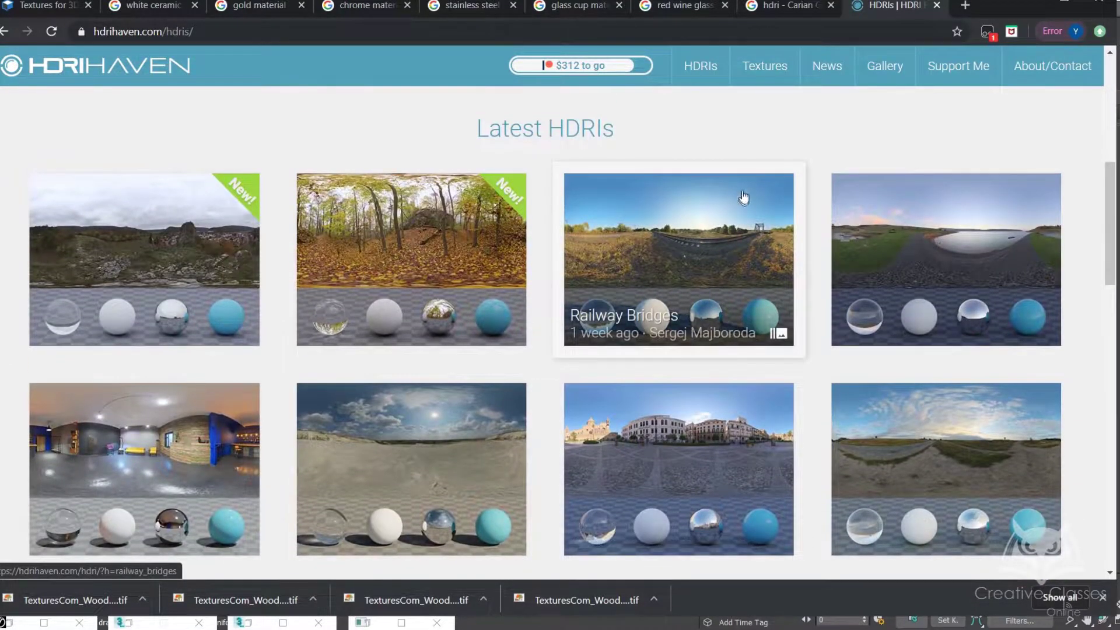
left_click(1031, 5)
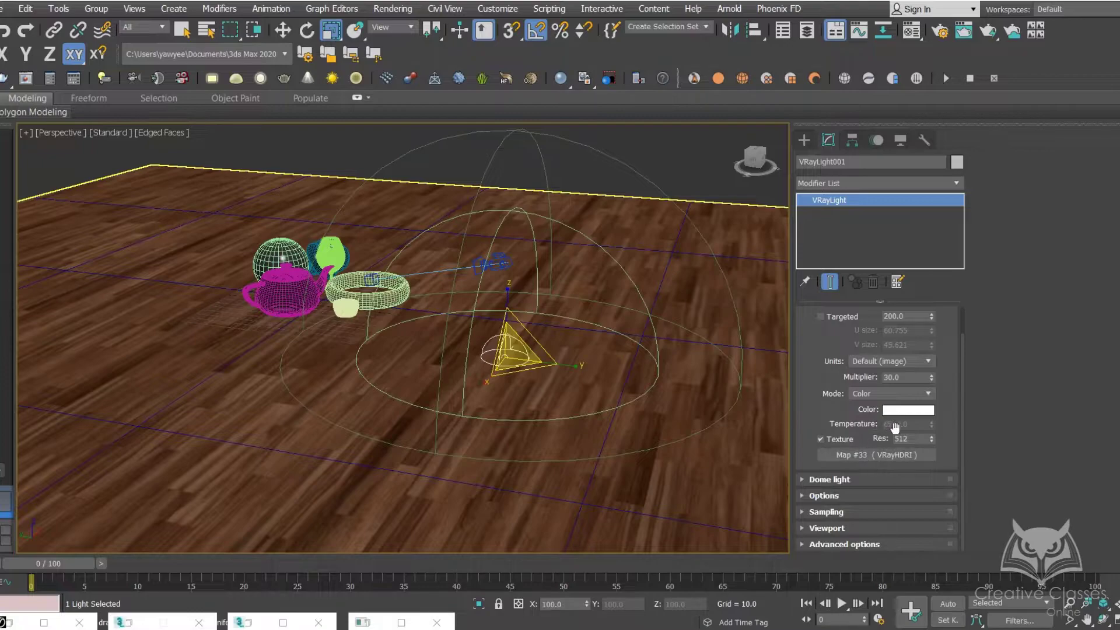
Set the dome light's texture resolution to 4096
double_click(913, 439)
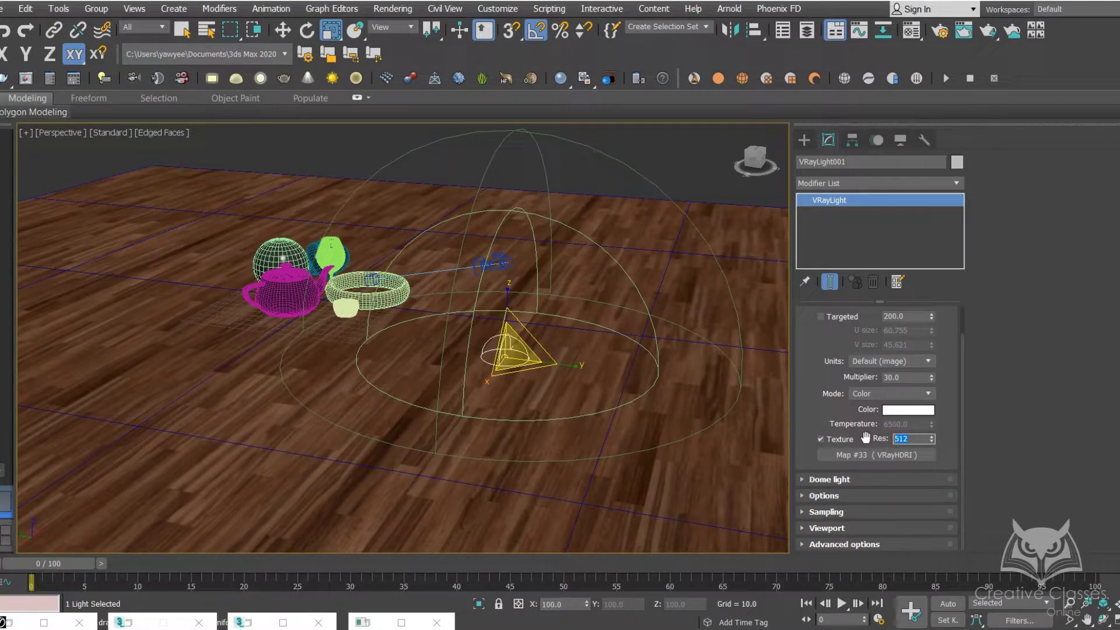
type("4096")
Open the Material Editor beside the light's parameters and reset all of its material slots
left_click(911, 31)
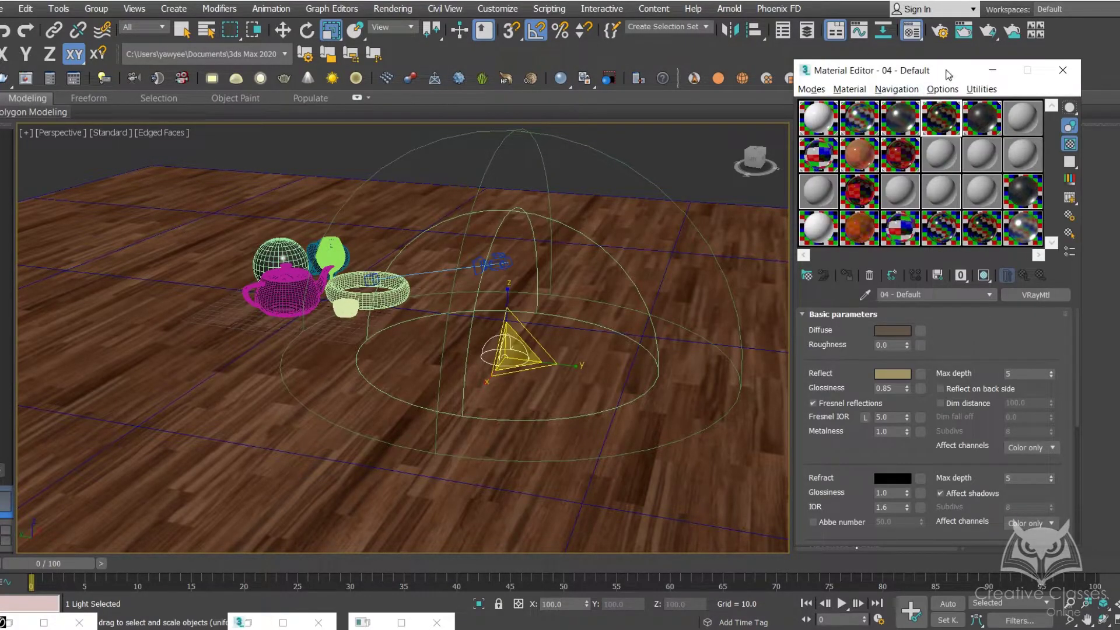
left_click_drag(943, 68, 521, 84)
left_click(557, 102)
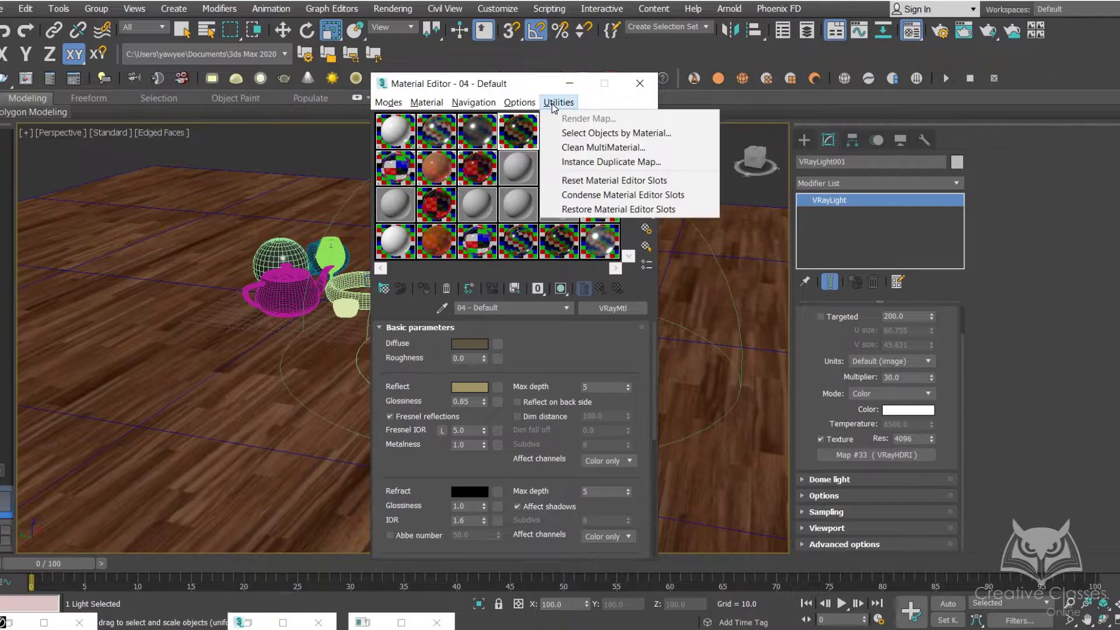
left_click(607, 186)
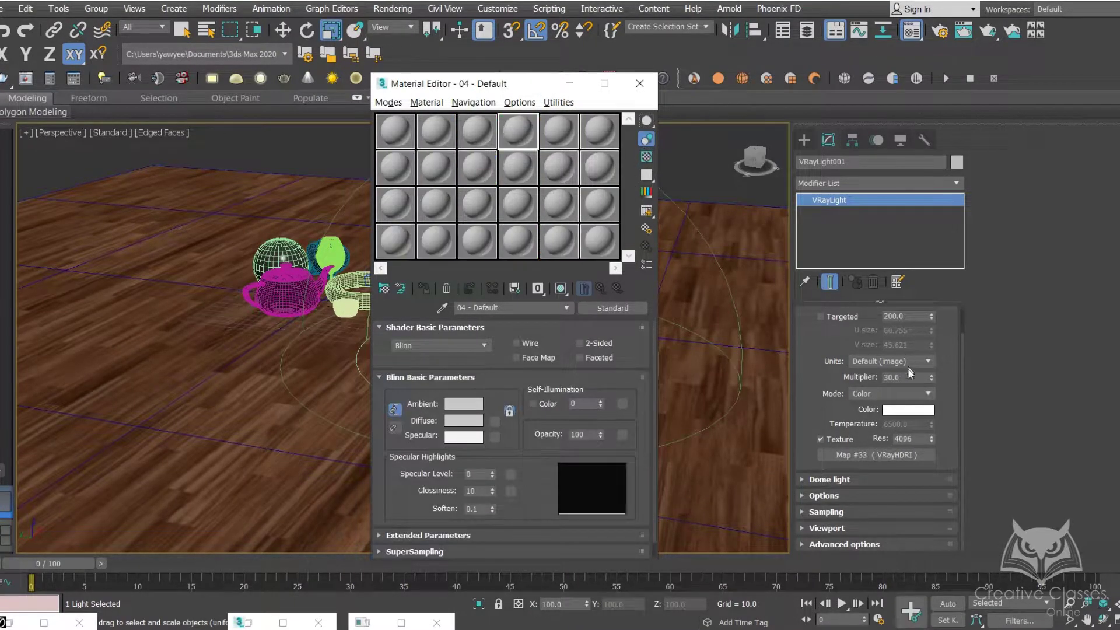
Copy the dome light's VRayHDRI map as an instance into the last Material Editor slot
left_click_drag(880, 454, 607, 240)
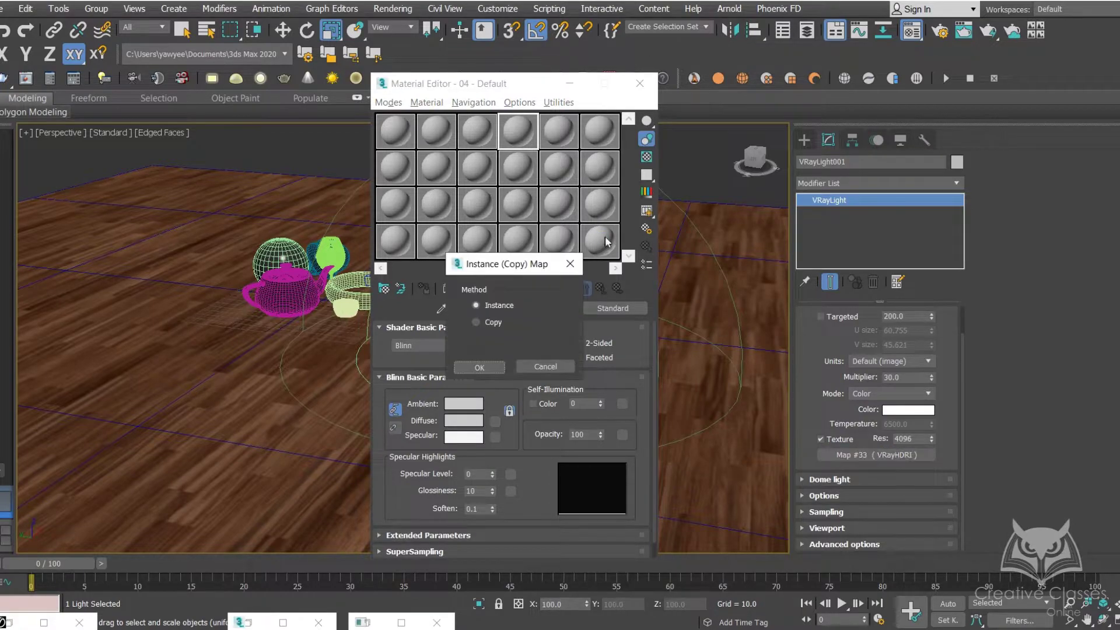
left_click_drag(500, 266, 699, 209)
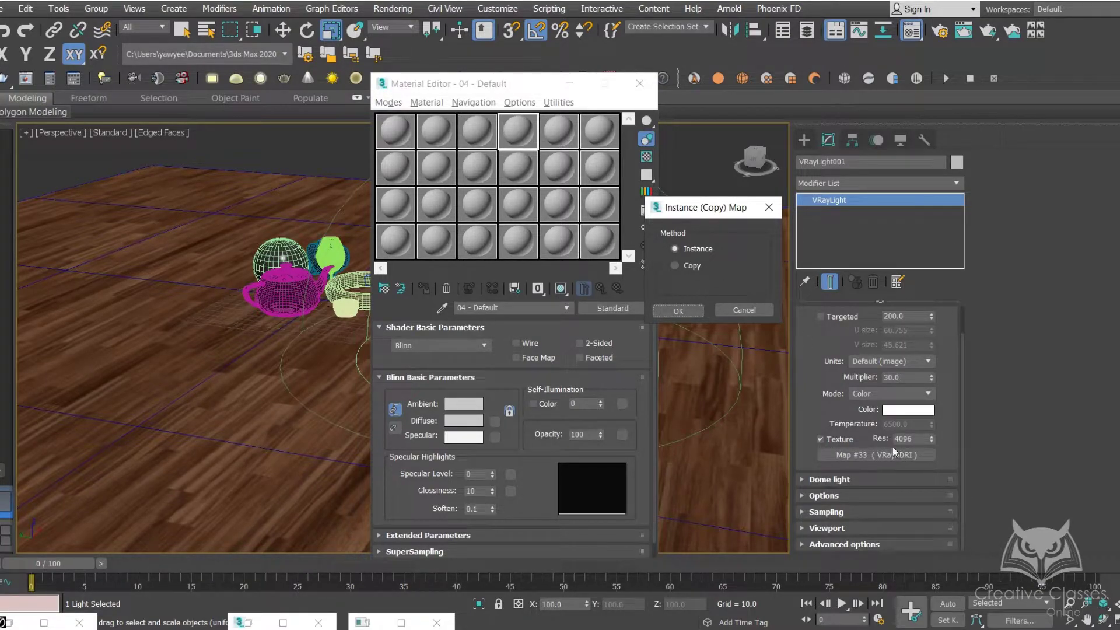
left_click(684, 310)
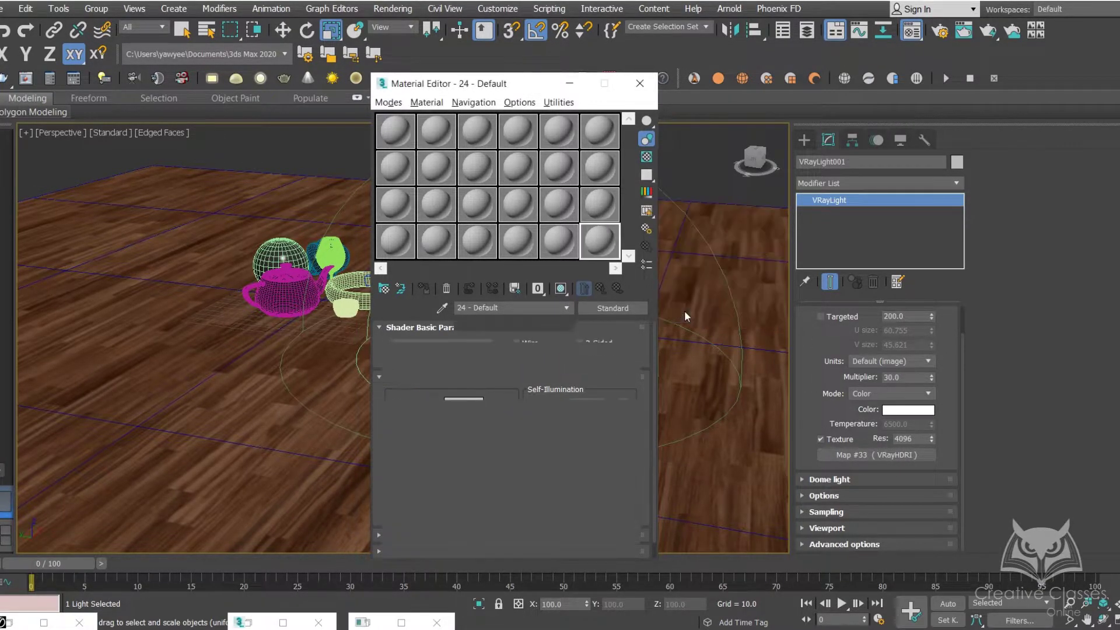
Open an enlarged preview of the VRayHDRI map and arrange it beside the Material Editor
double_click(601, 244)
left_click_drag(477, 140, 324, 86)
left_click_drag(523, 89, 612, 80)
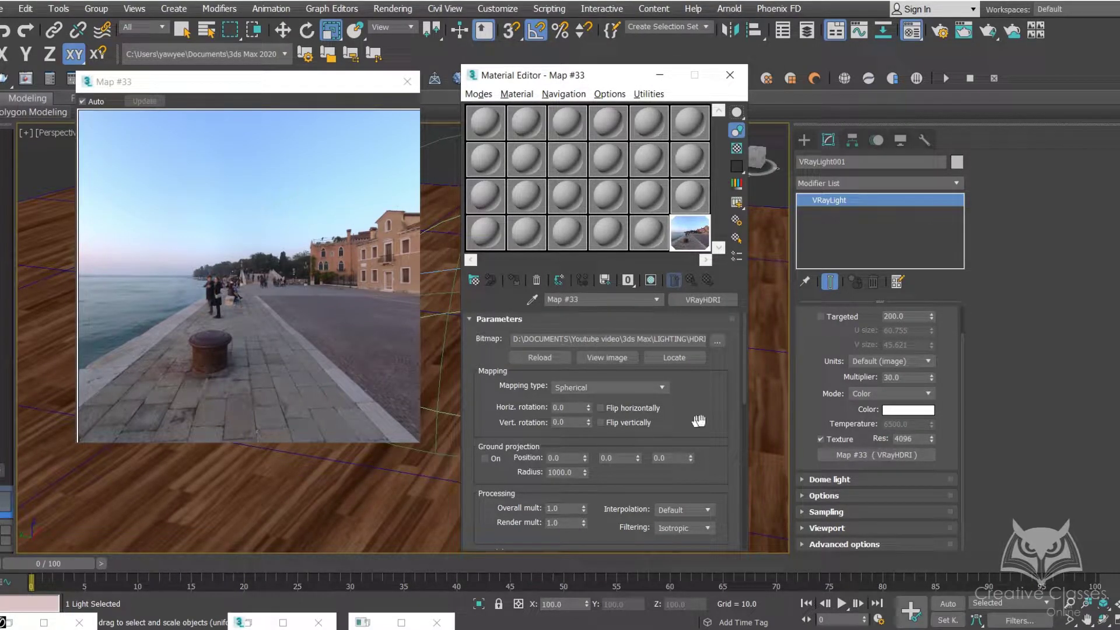
scroll(585, 356, "down", 3)
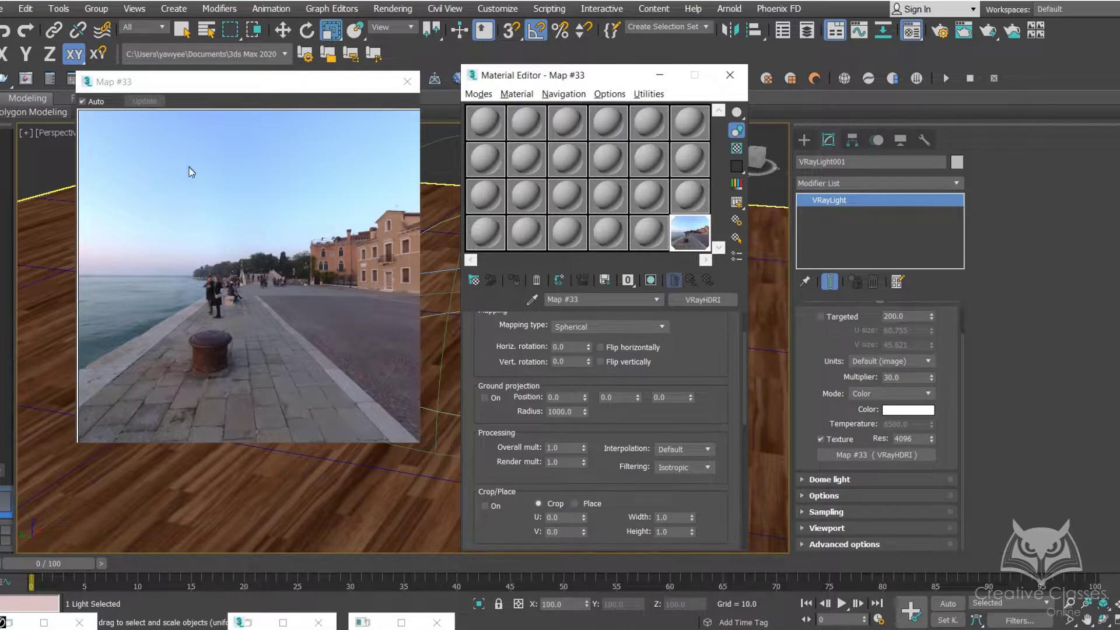
left_click_drag(290, 82, 321, 89)
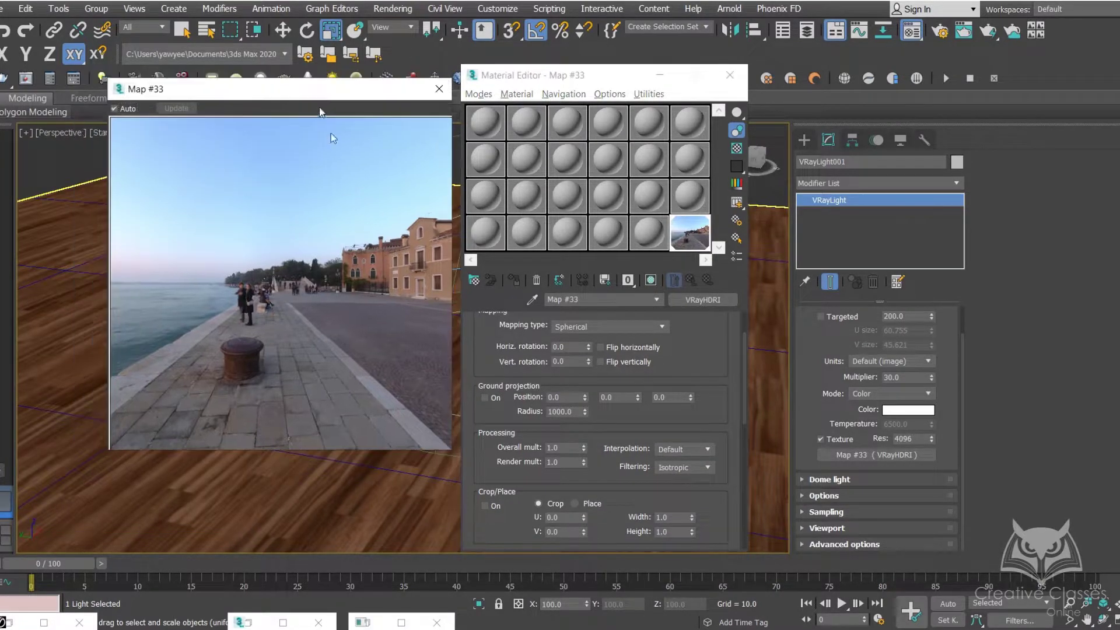
Raise the VRayHDRI map's overall multiplier to 1.3
left_click_drag(583, 447, 585, 449)
right_click(583, 445)
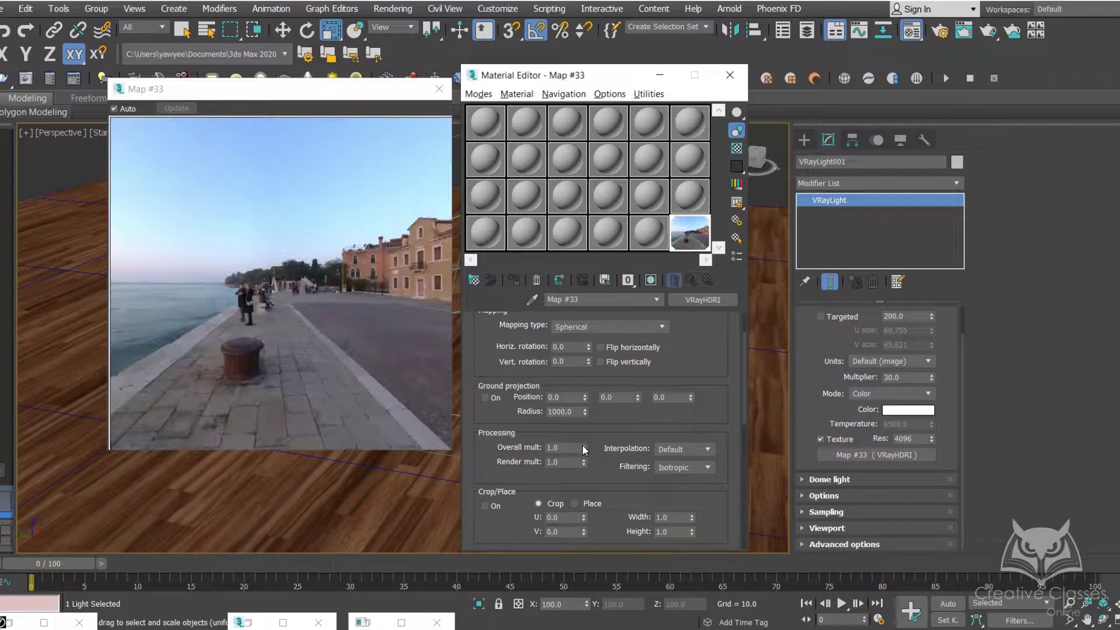
left_click_drag(584, 449, 581, 442)
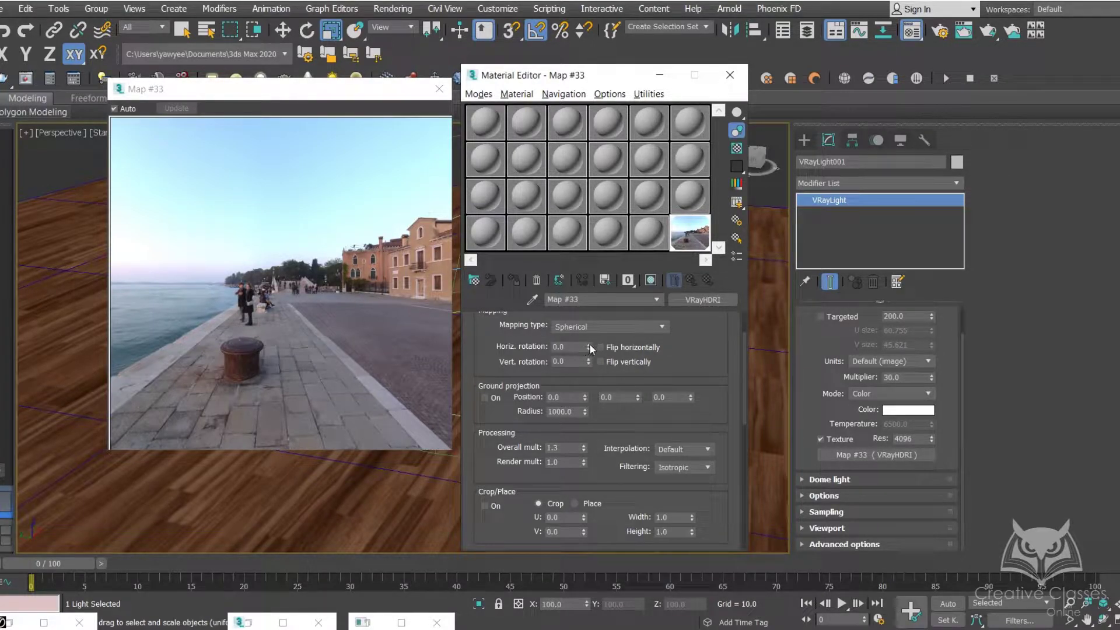
Set the VRayHDRI map's horizontal rotation to 136 and its overall multiplier to 1.0
left_click_drag(589, 347, 588, 339)
scroll(659, 373, "up", 2)
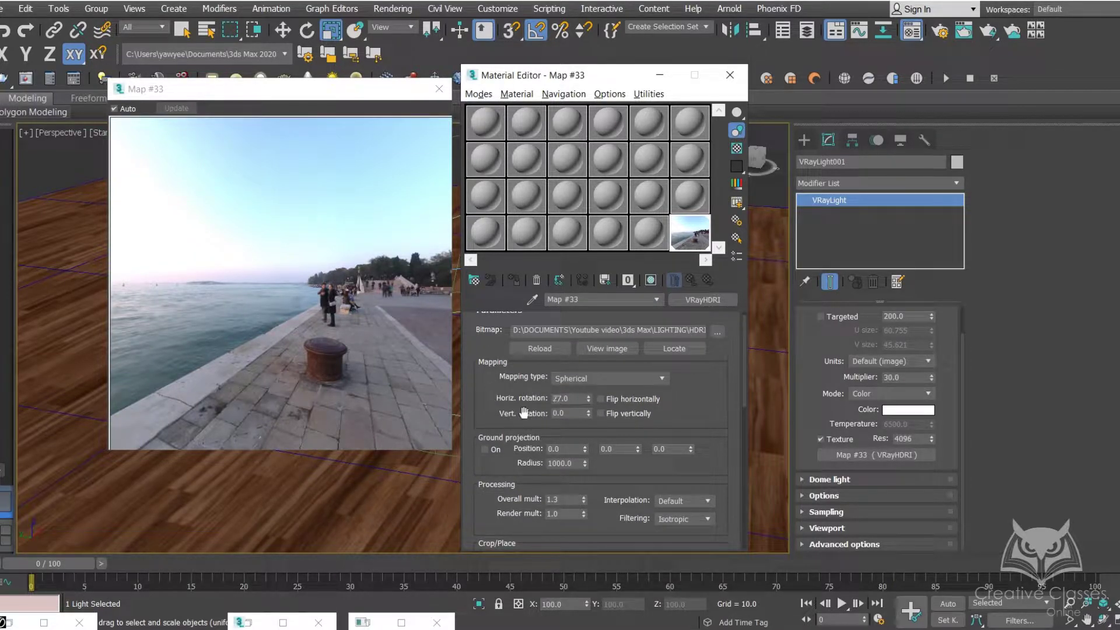
mouse_move(588, 398)
left_mouse_down()
mouse_move(587, 359)
mouse_move(585, 393)
left_mouse_up()
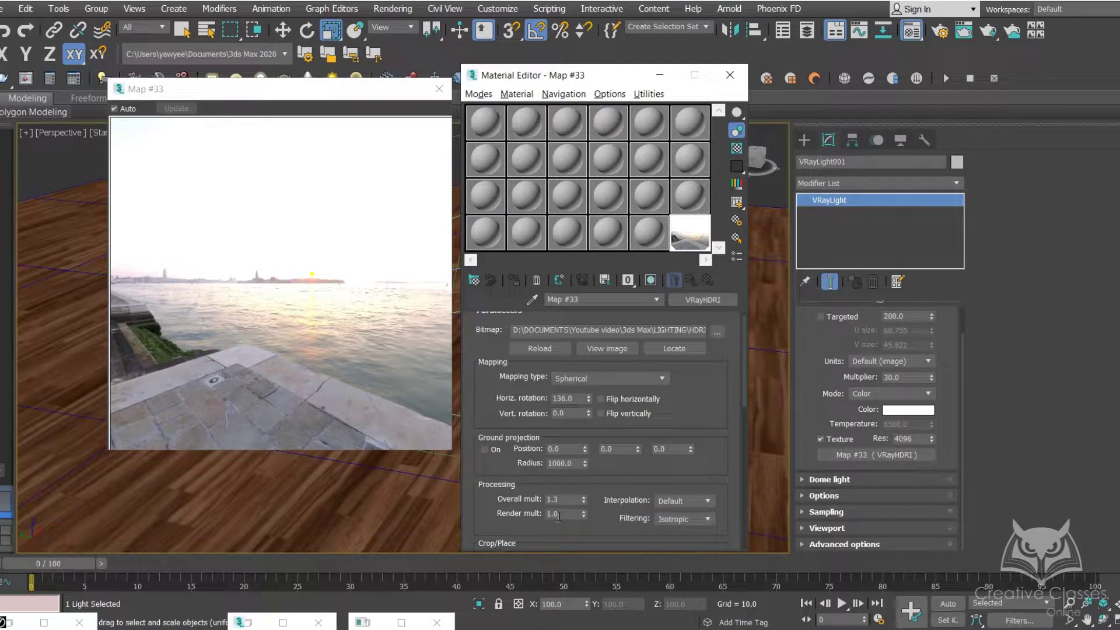
left_click_drag(583, 500, 582, 505)
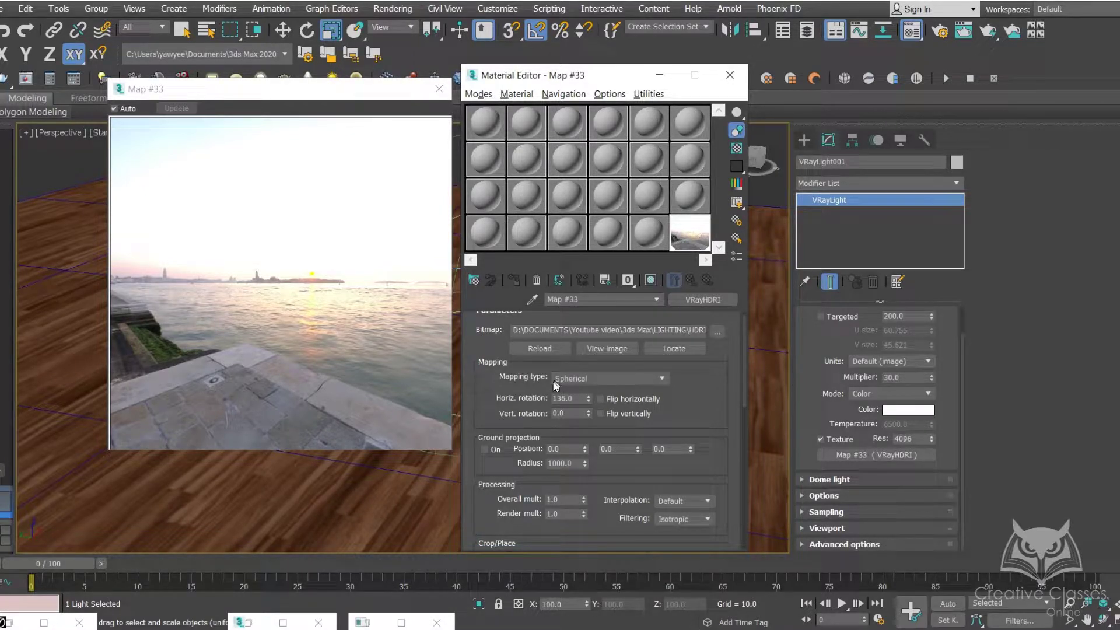
Try the Angular mapping type on the VRayHDRI map with a horizontal rotation of 246
left_click(597, 377)
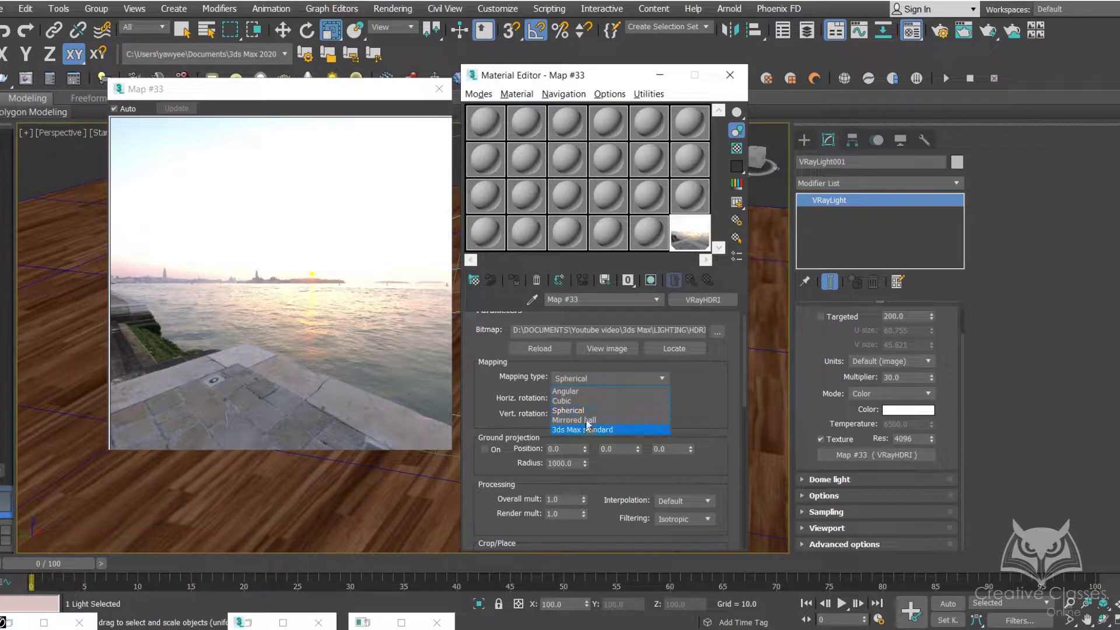
left_click(590, 390)
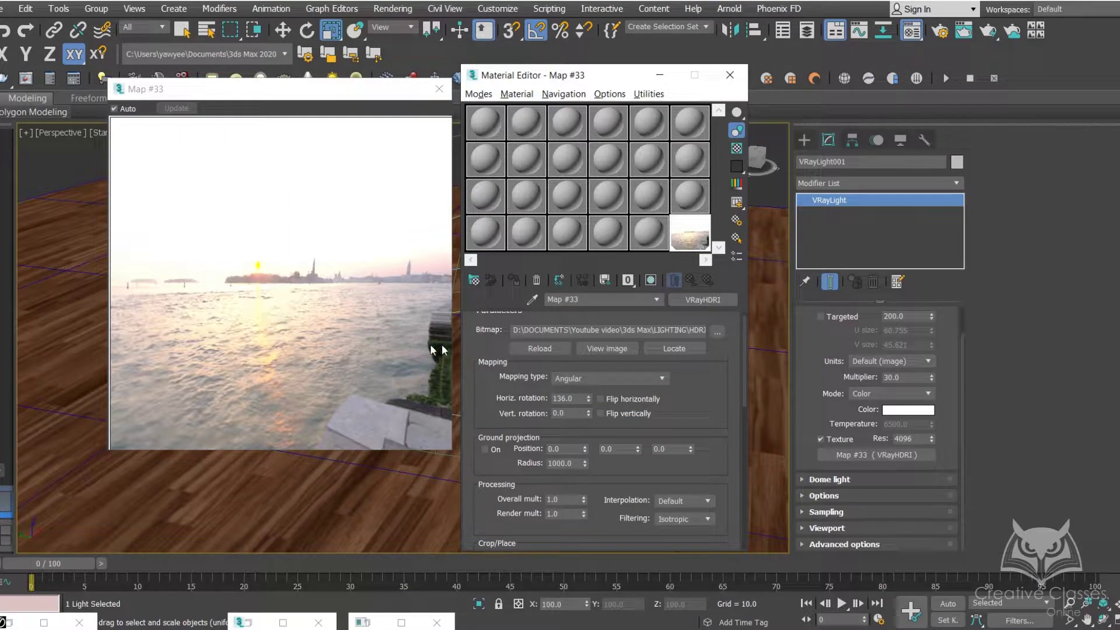
left_click_drag(588, 399, 593, 360)
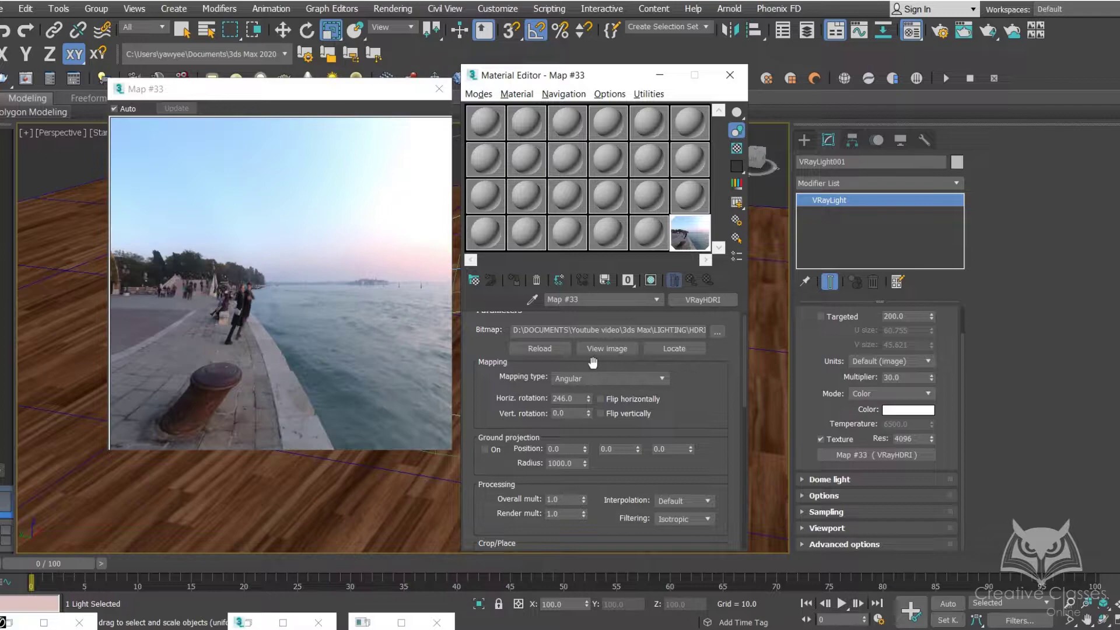
Try the Cubic, Mirrored ball and 3ds Max standard mapping types on the VRayHDRI map, and return it to Spherical
left_click(579, 379)
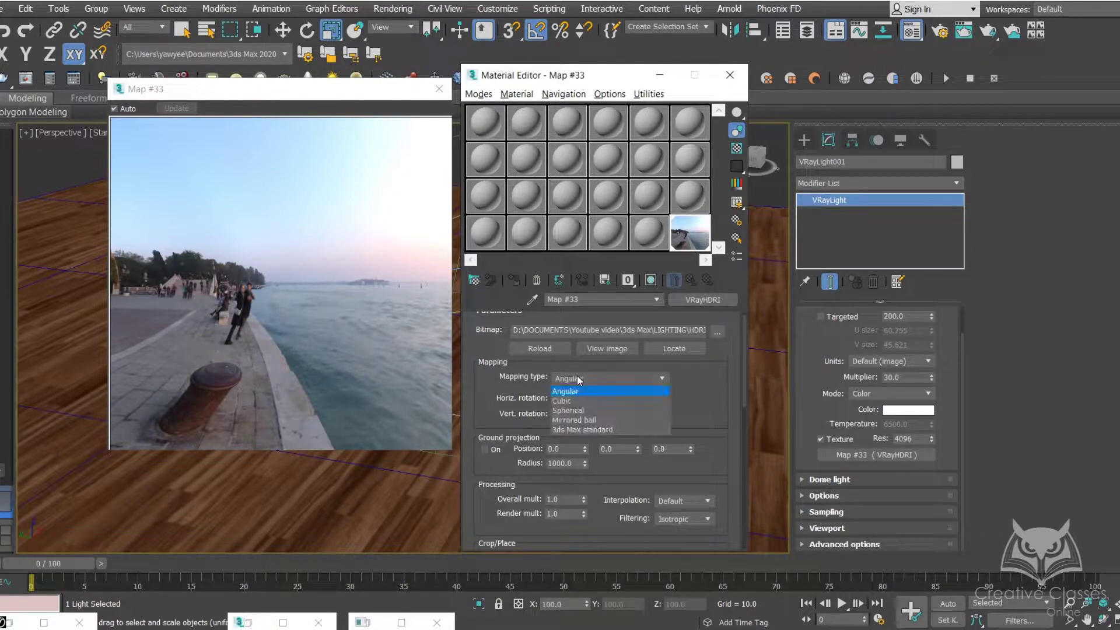
left_click(576, 400)
left_click(601, 378)
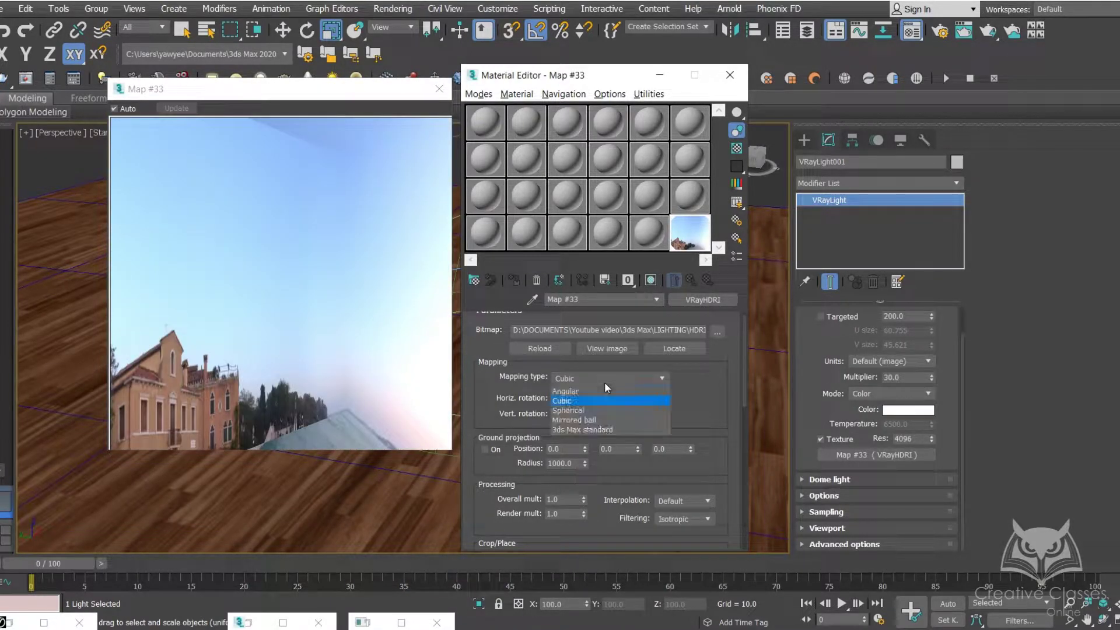
left_click(592, 421)
left_click(600, 378)
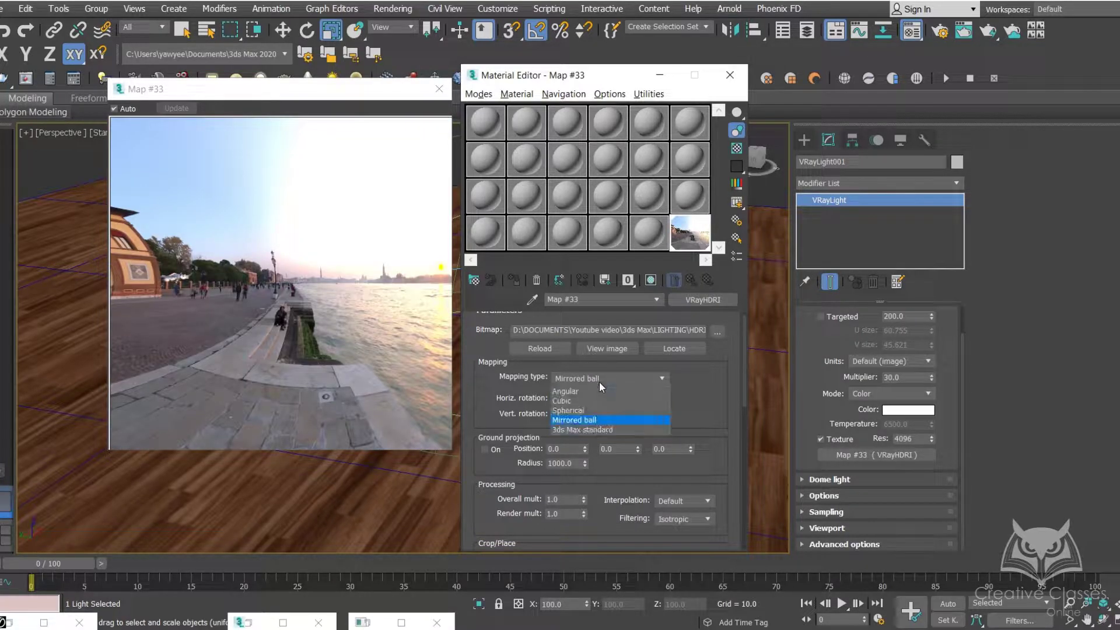
left_click(591, 430)
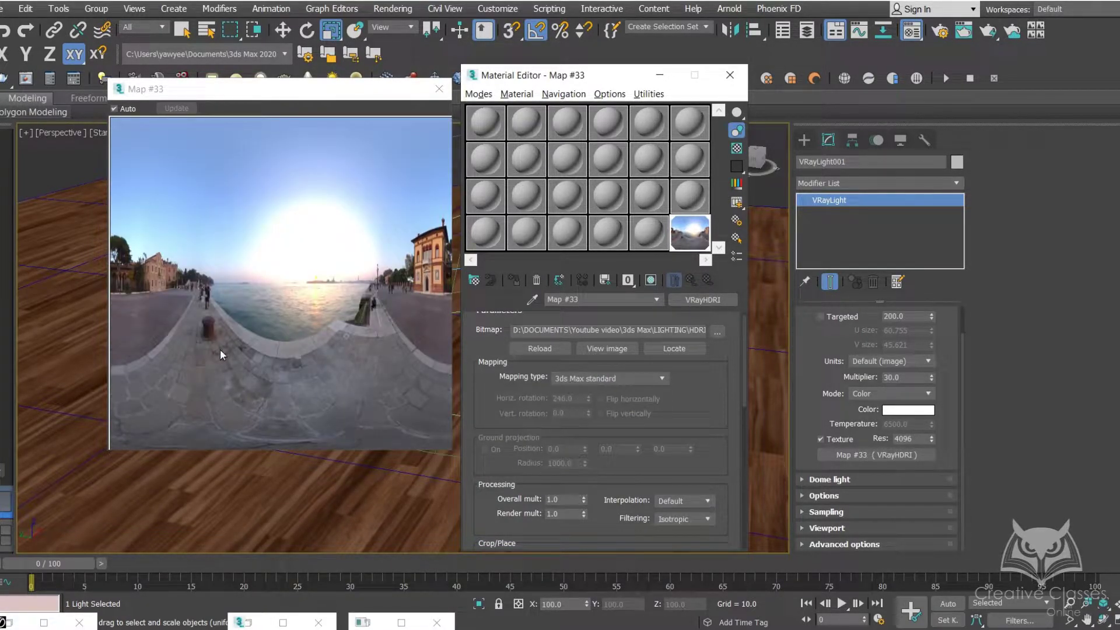
left_click(600, 378)
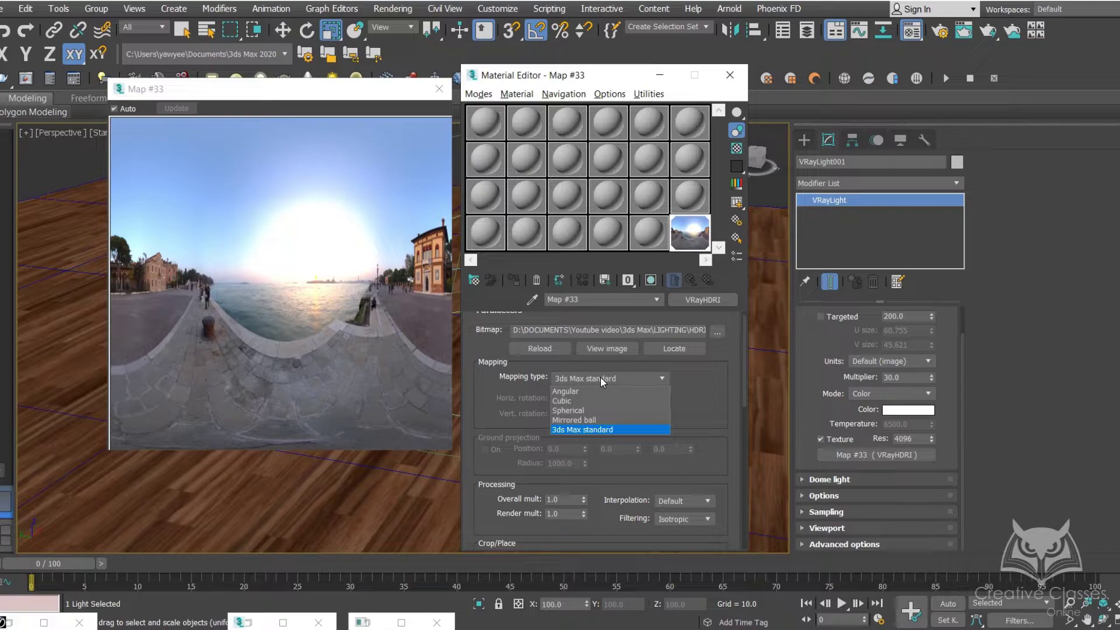
left_click(588, 411)
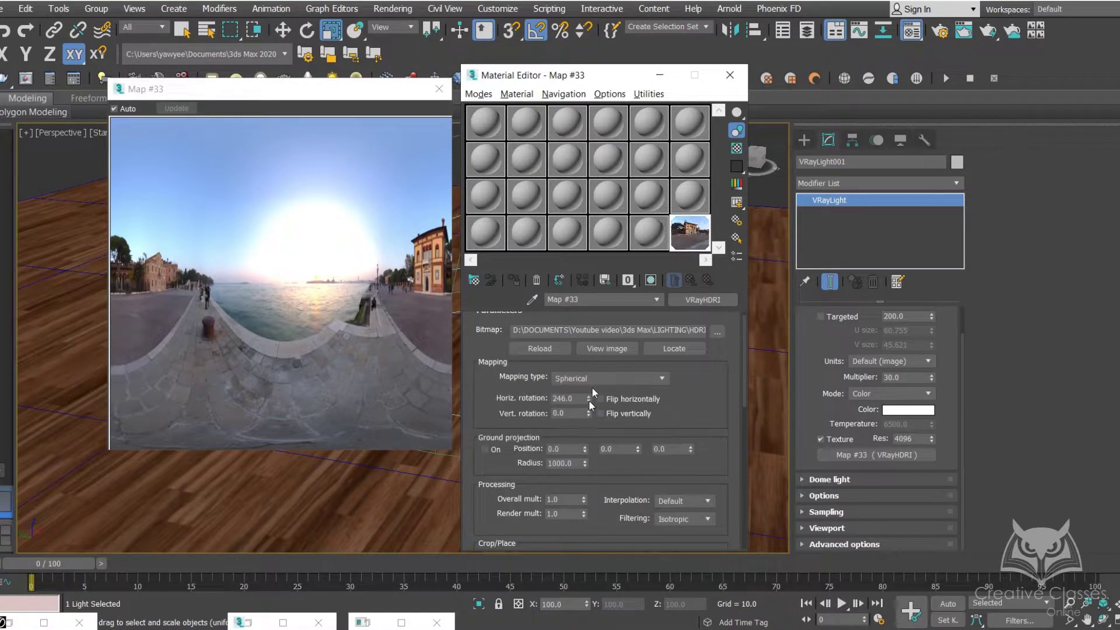
Set the VRayHDRI map's horizontal rotation to 161, close its preview and minimize the Material Editor
left_click_drag(588, 397, 591, 299)
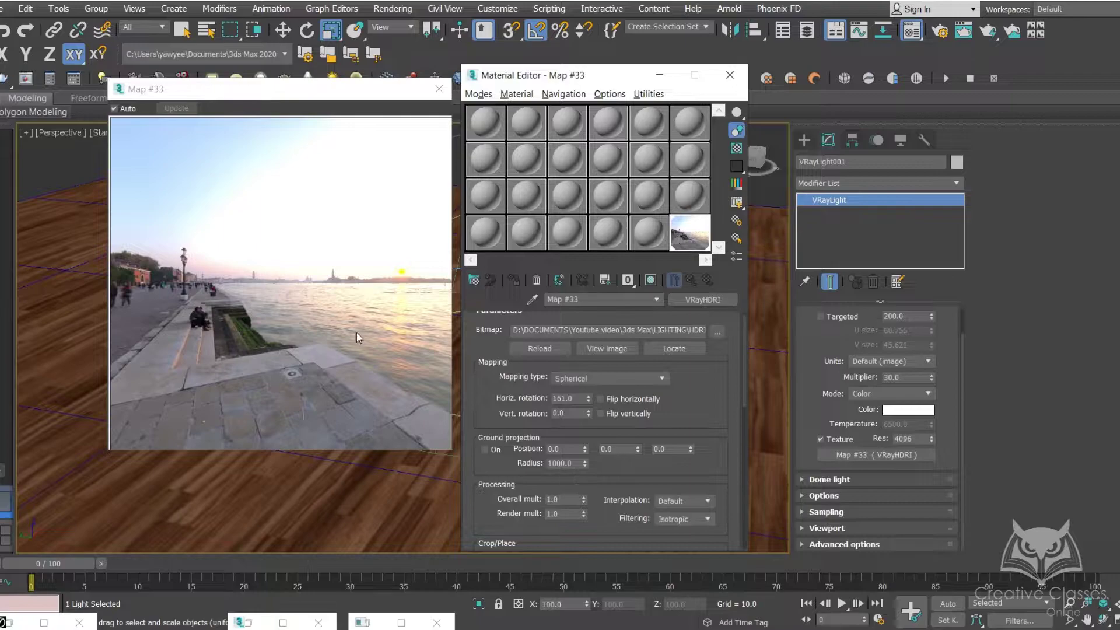
left_click(439, 89)
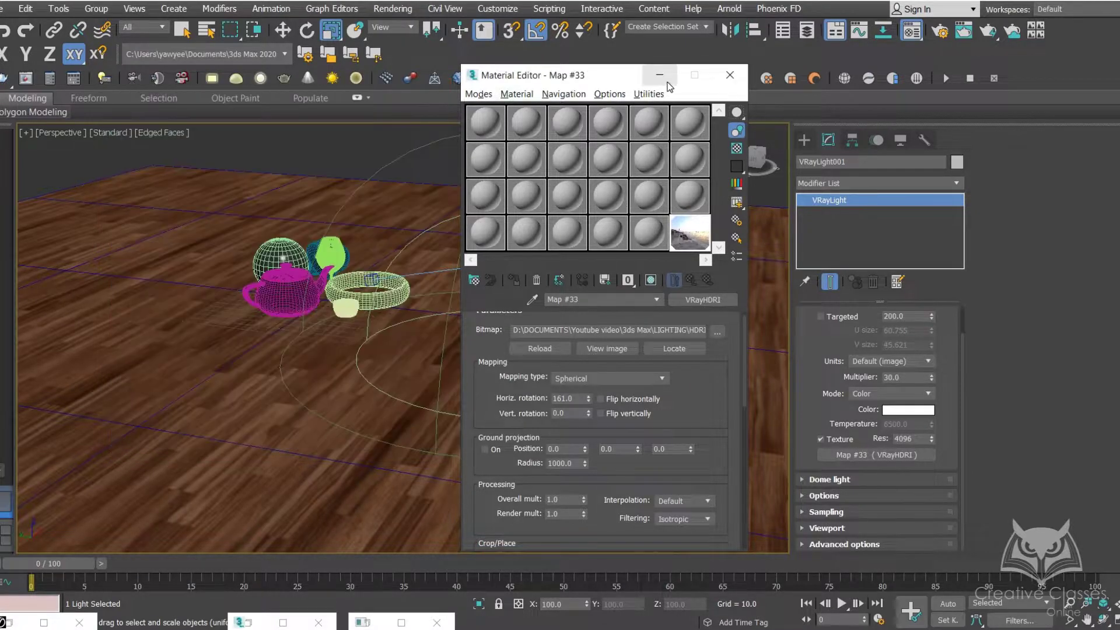
left_click(659, 76)
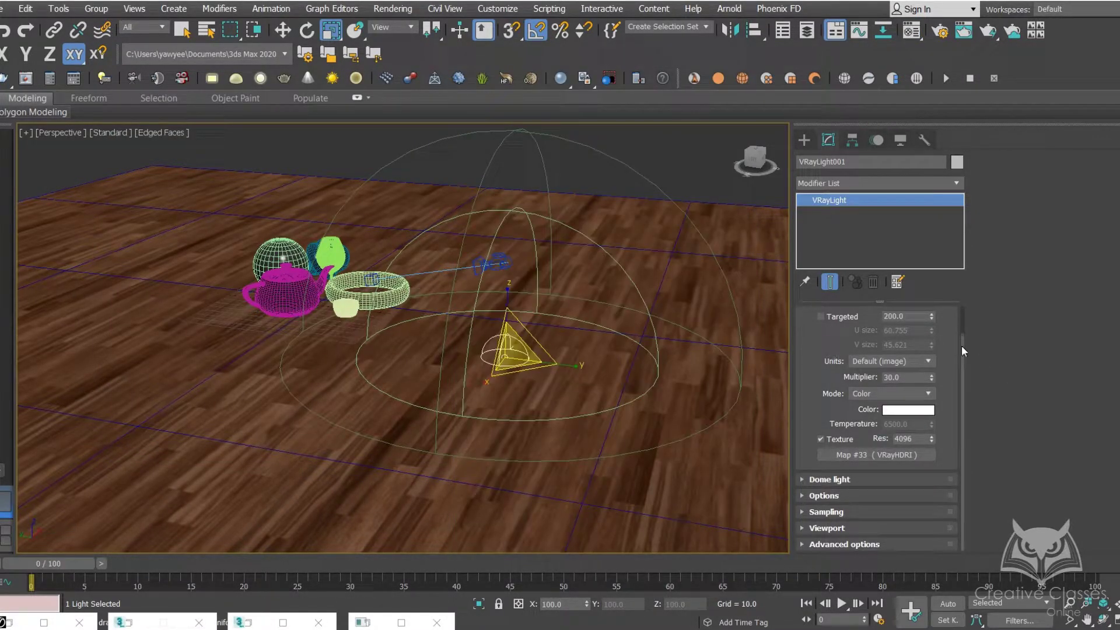
Set the dome light's multiplier to 2
left_click_drag(944, 349, 944, 381)
left_click(903, 412)
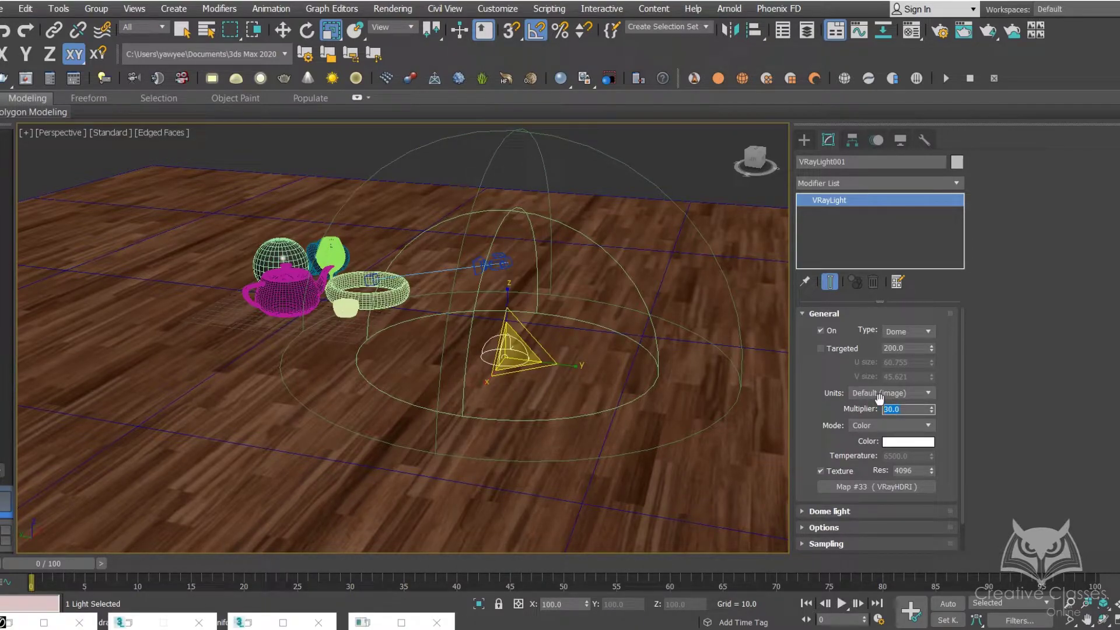
type("2")
key("Return")
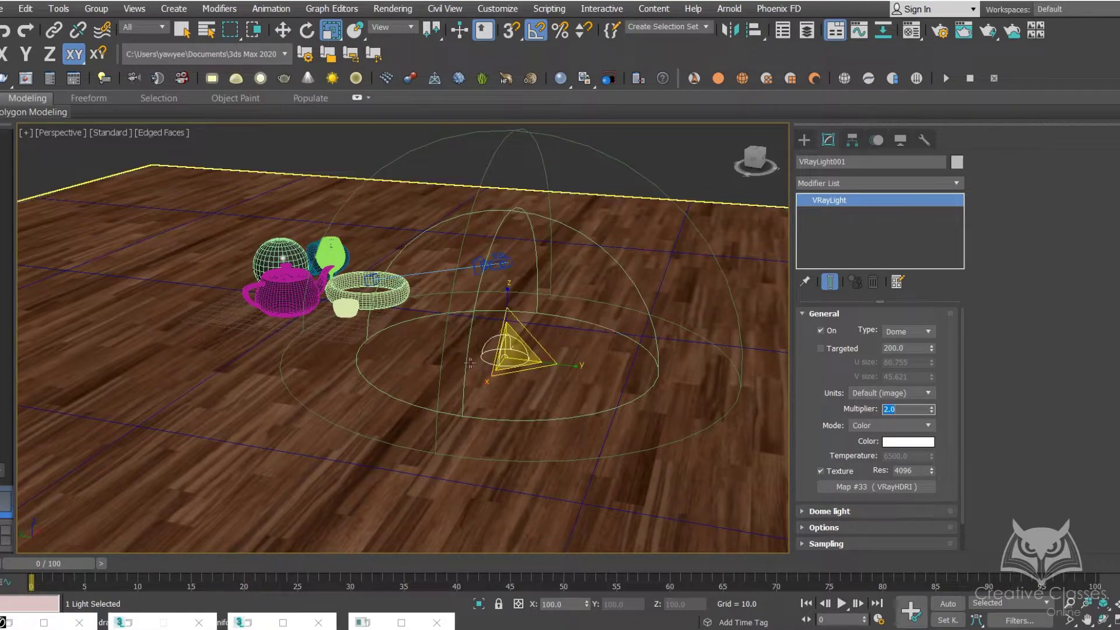
Switch the viewport to the PhysCamera001 view and deselect the dome light
middle_click_drag(469, 362, 509, 345)
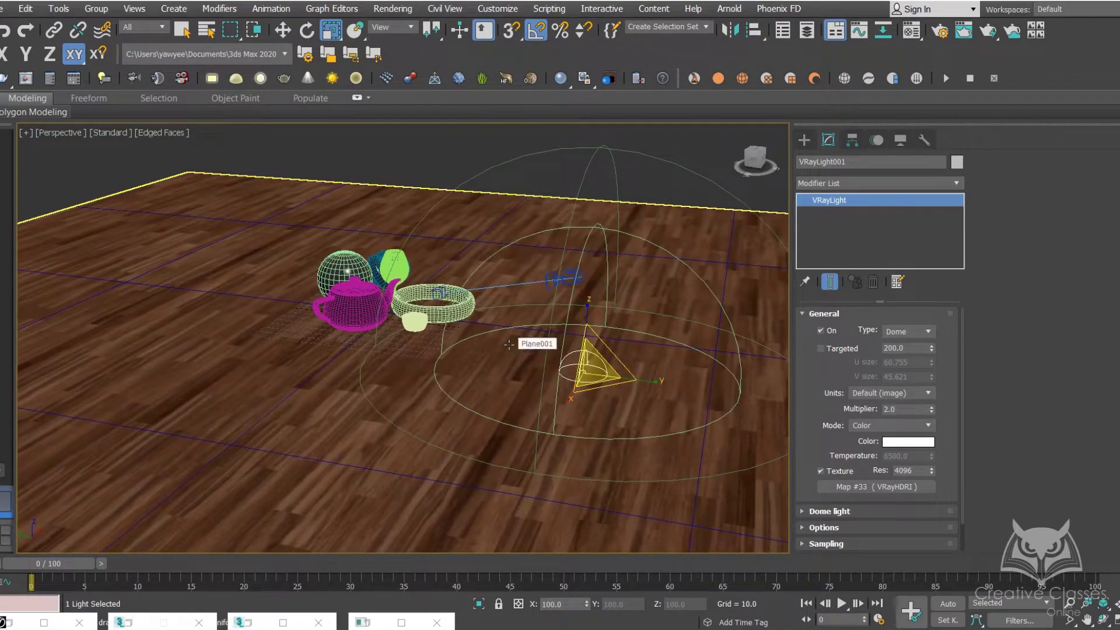
key("c")
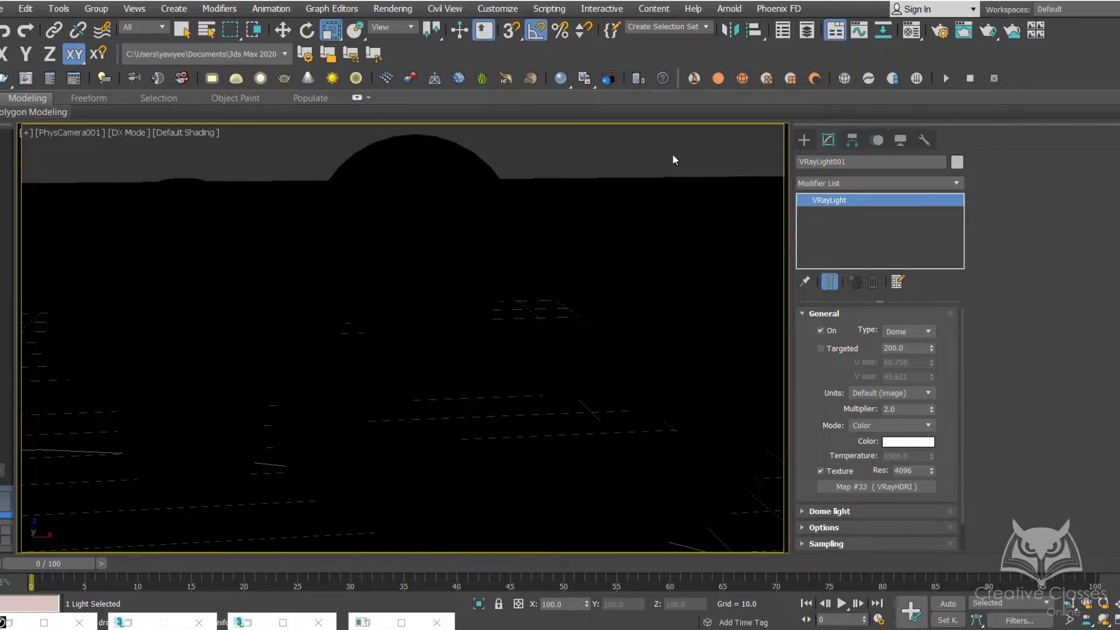
left_click(672, 157)
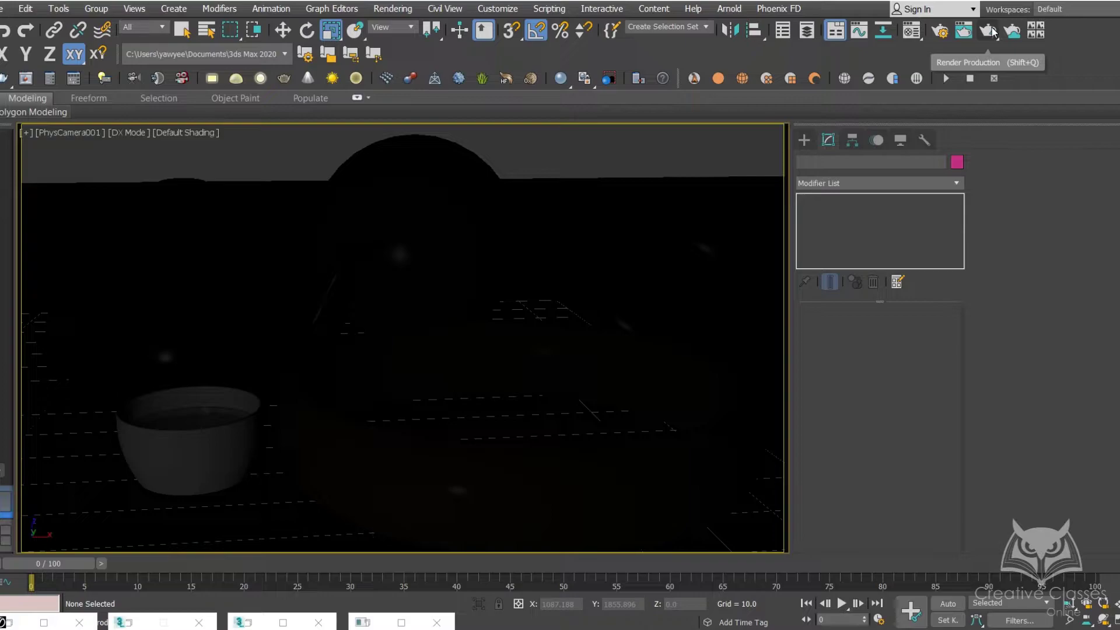
Render the PhysCamera001 view, check the VRayHDRI map in the Material Editor, and clear both windows from the viewport
left_click(990, 31)
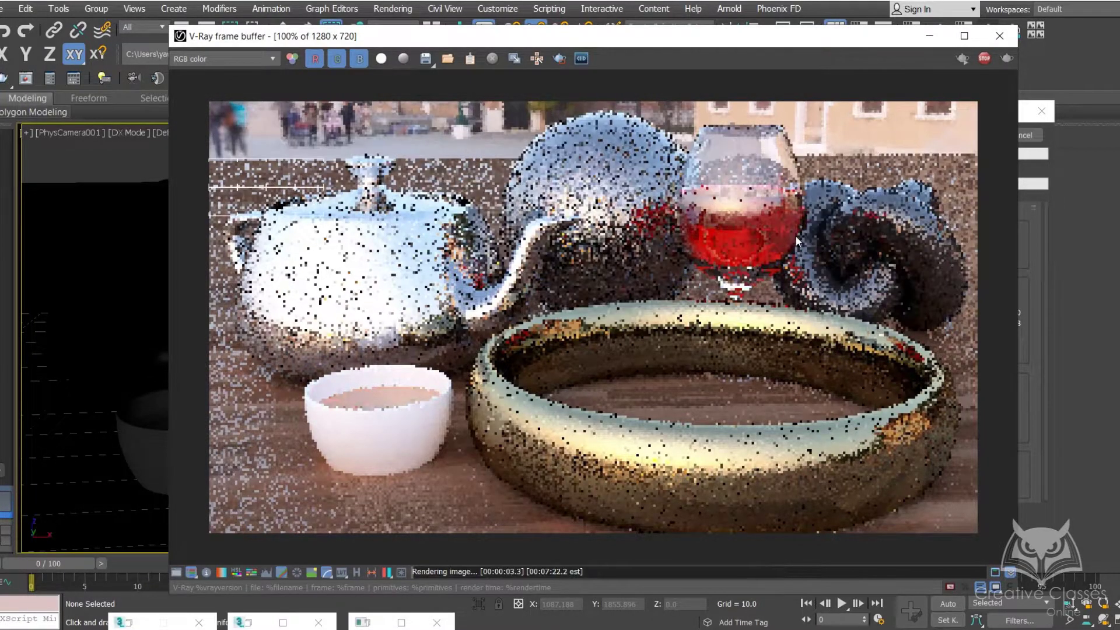
left_click_drag(873, 37, 539, 98)
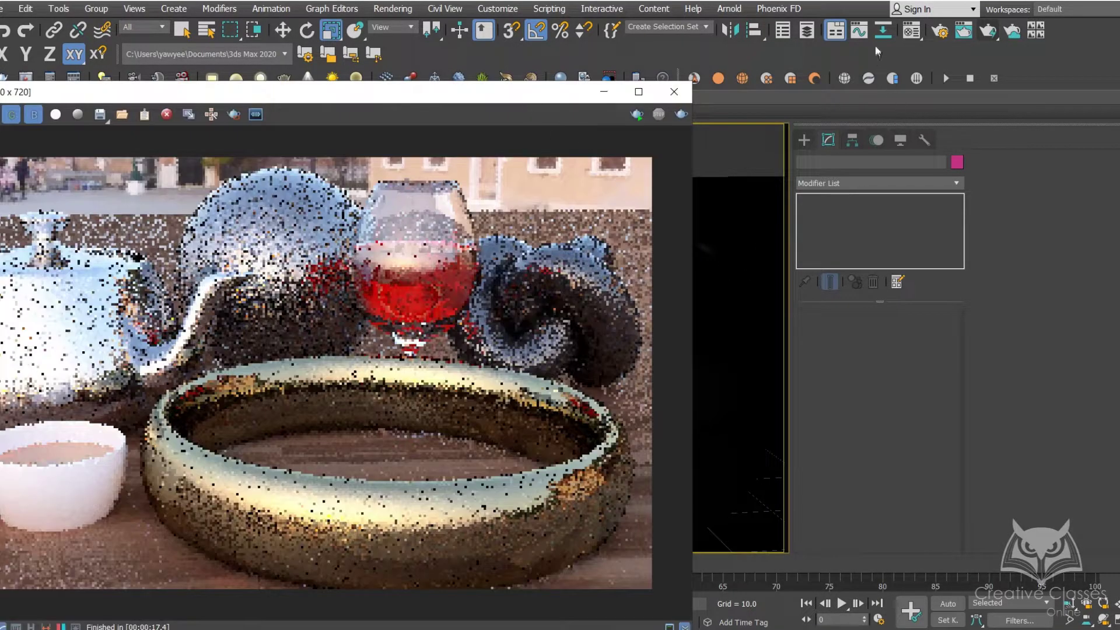
left_click(911, 31)
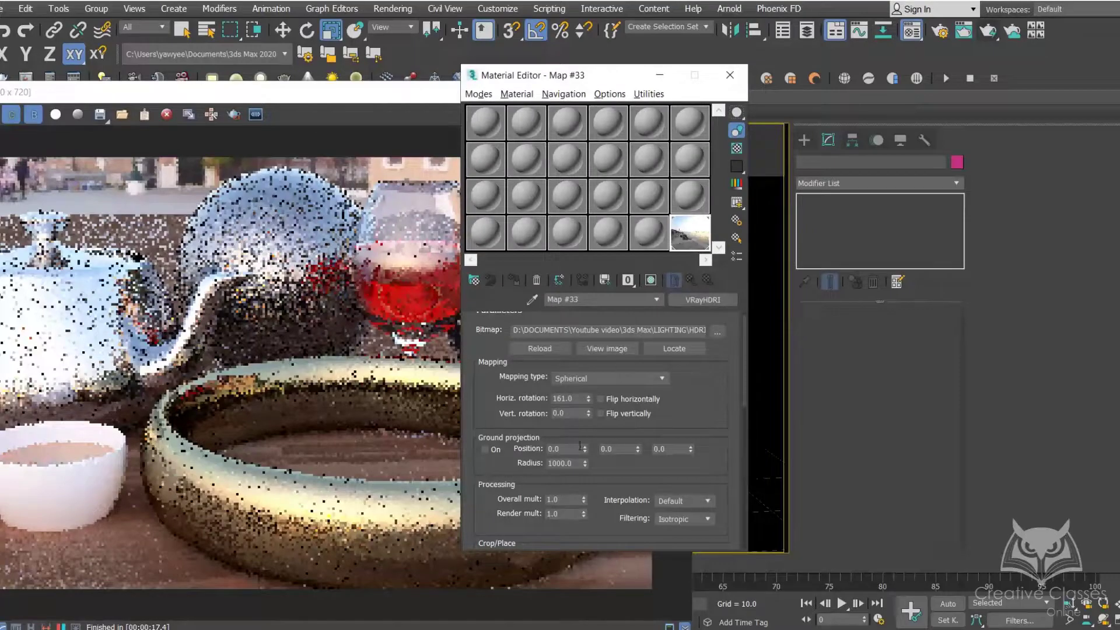
left_click(729, 75)
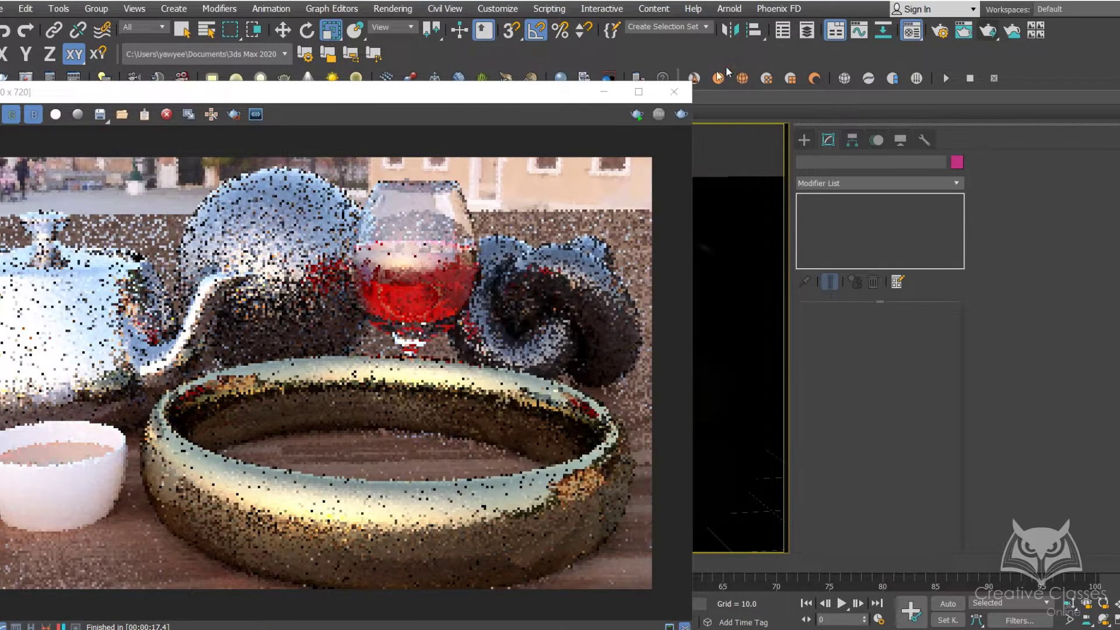
left_click(610, 94)
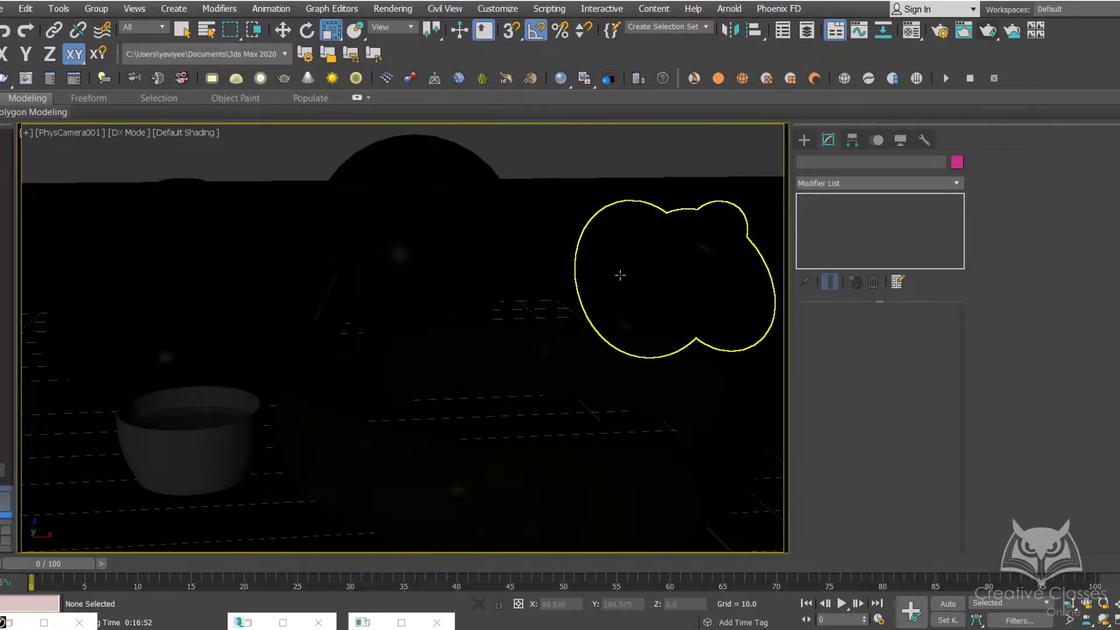
Select the dome light in the Perspective view and set its multiplier to 1.5
left_click(630, 325)
key("p")
left_click(582, 367)
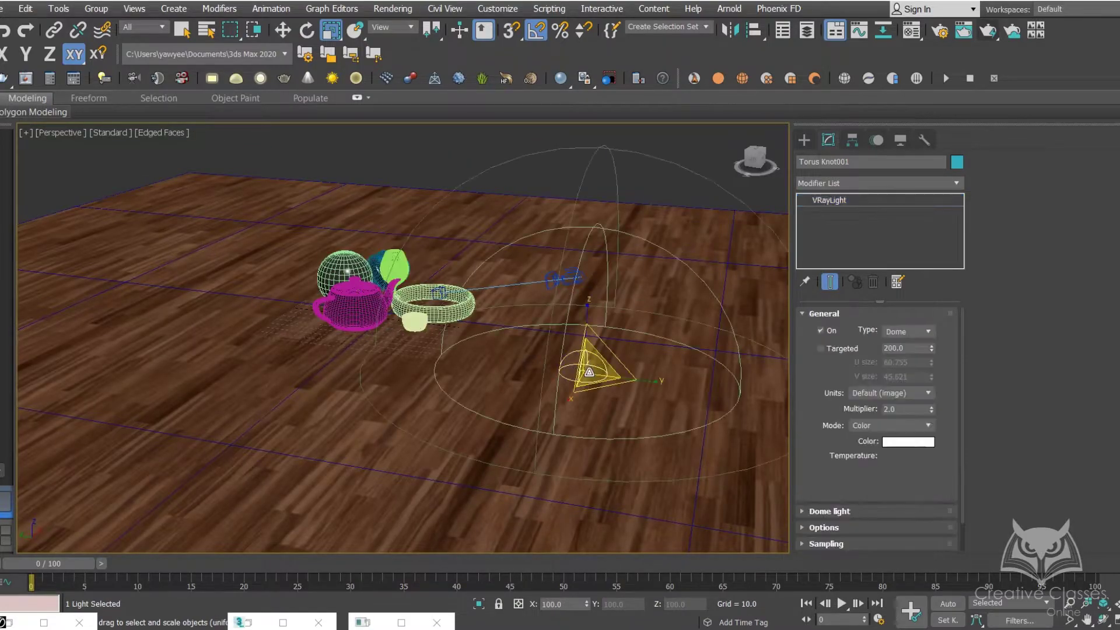
left_click(907, 409)
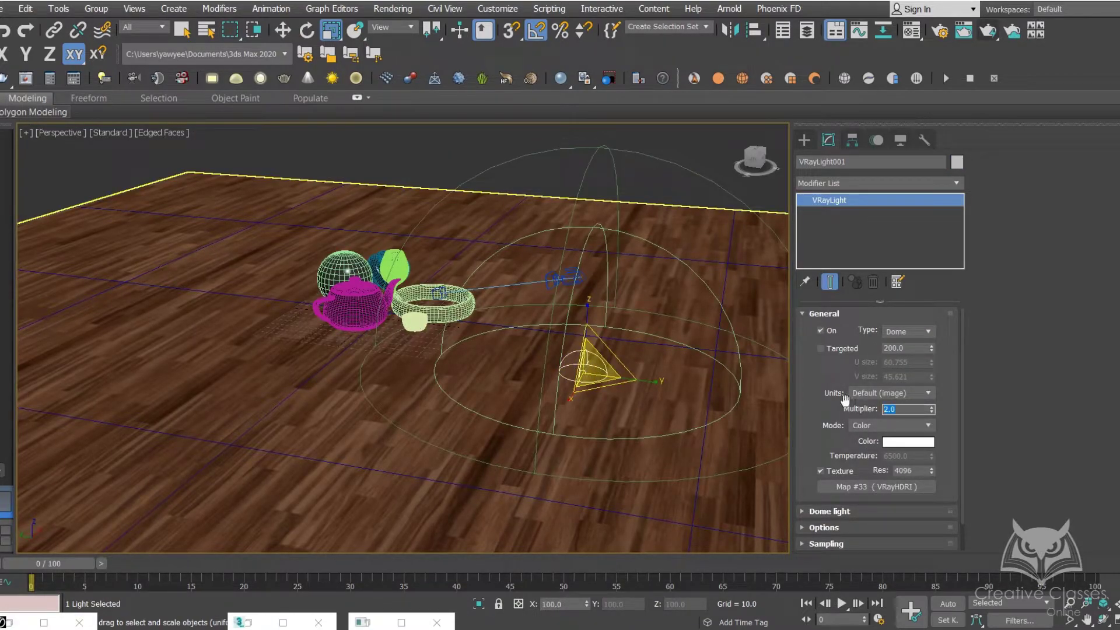
type("1.5")
Bring back the V-Ray frame buffer and set the render output width to 960 with the image aspect locked
left_click(12, 622)
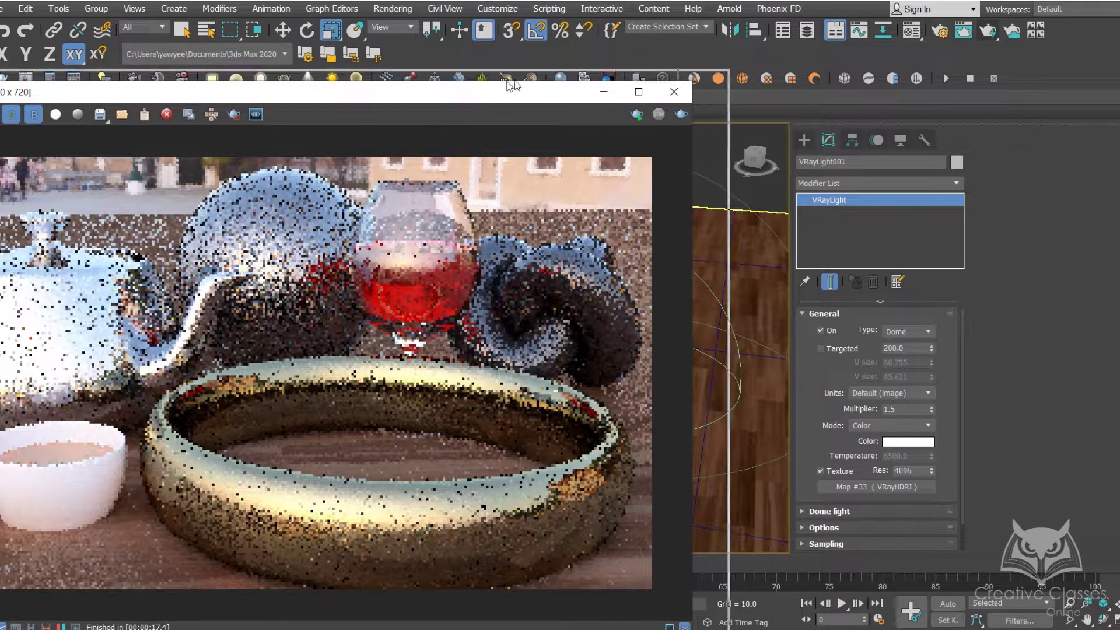
left_click_drag(460, 93, 645, 54)
left_click(941, 31)
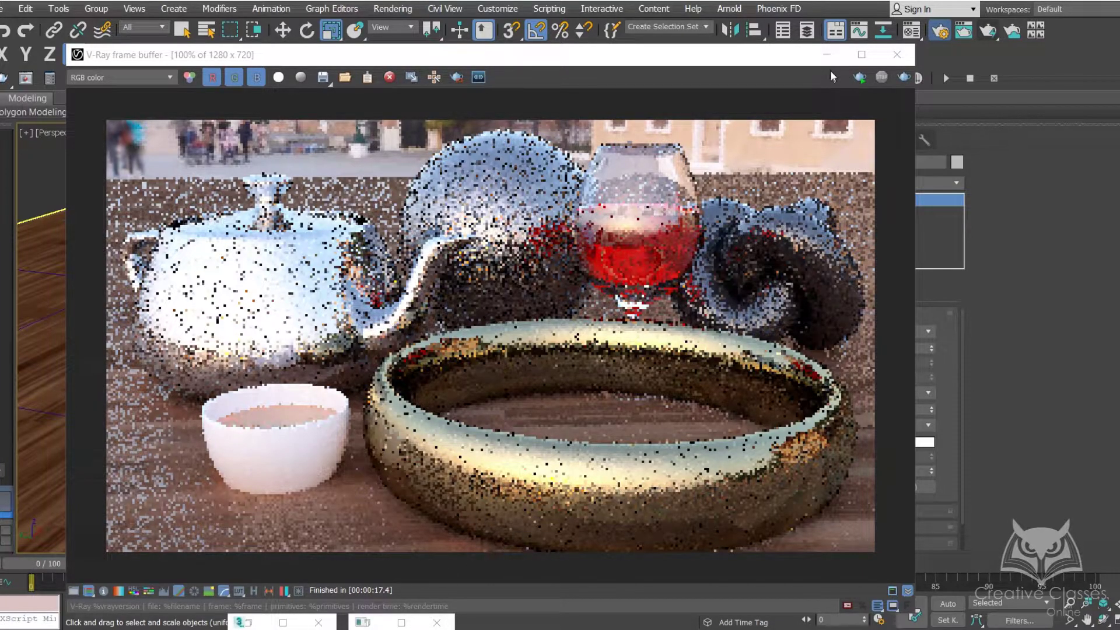
left_click(502, 173)
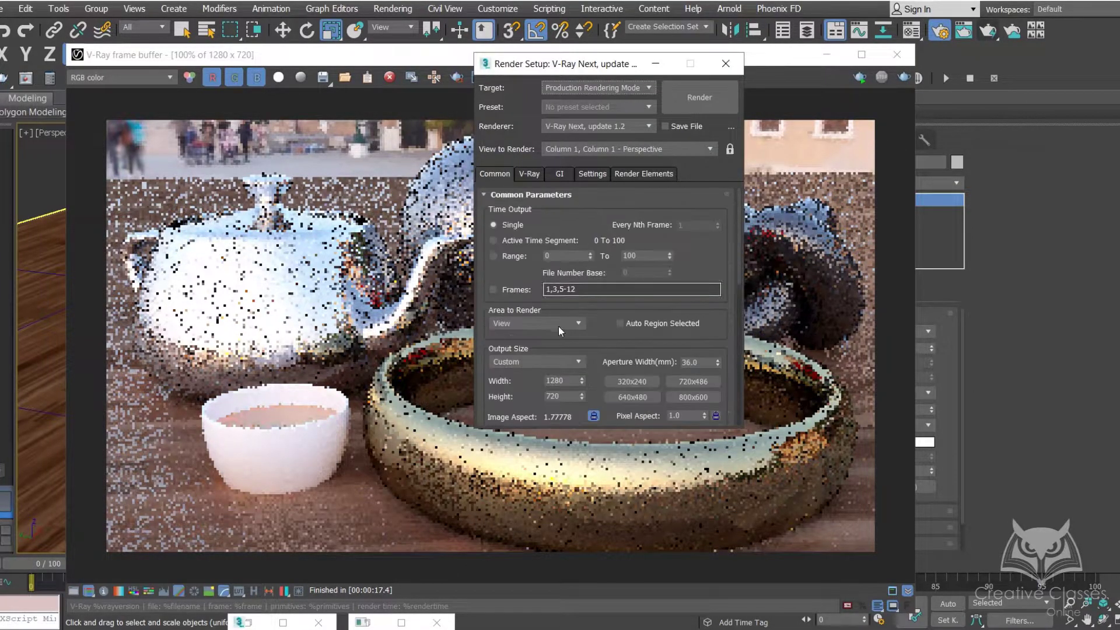
double_click(557, 381)
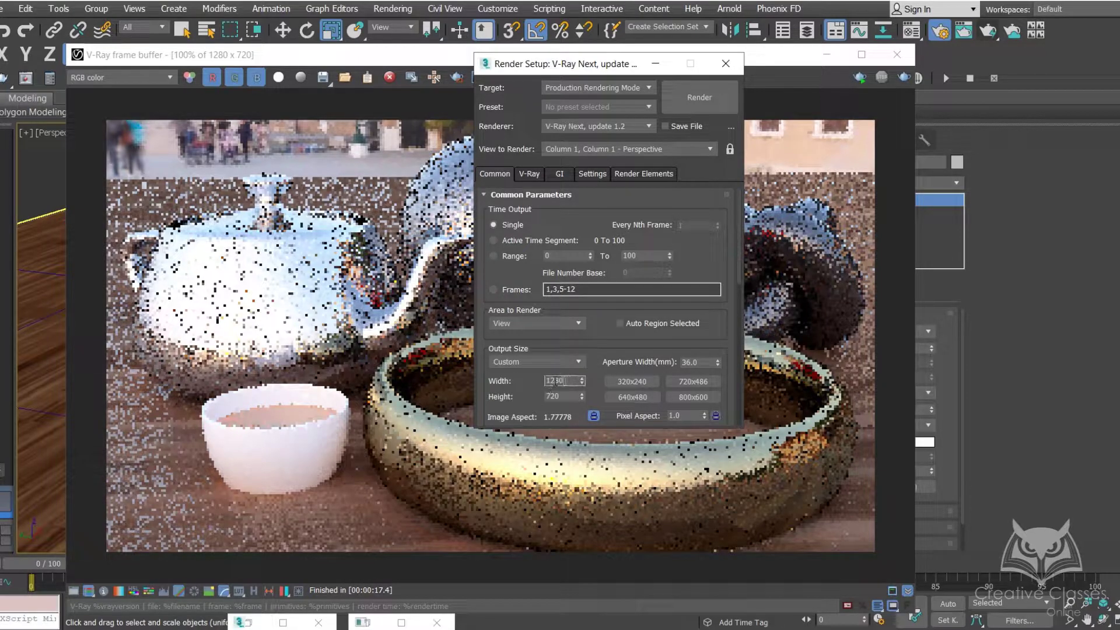
type("960")
key("Return")
Render the scene from the PhysCamera001 view and set the VRayHDRI map's horizontal rotation to 270
left_click(704, 101)
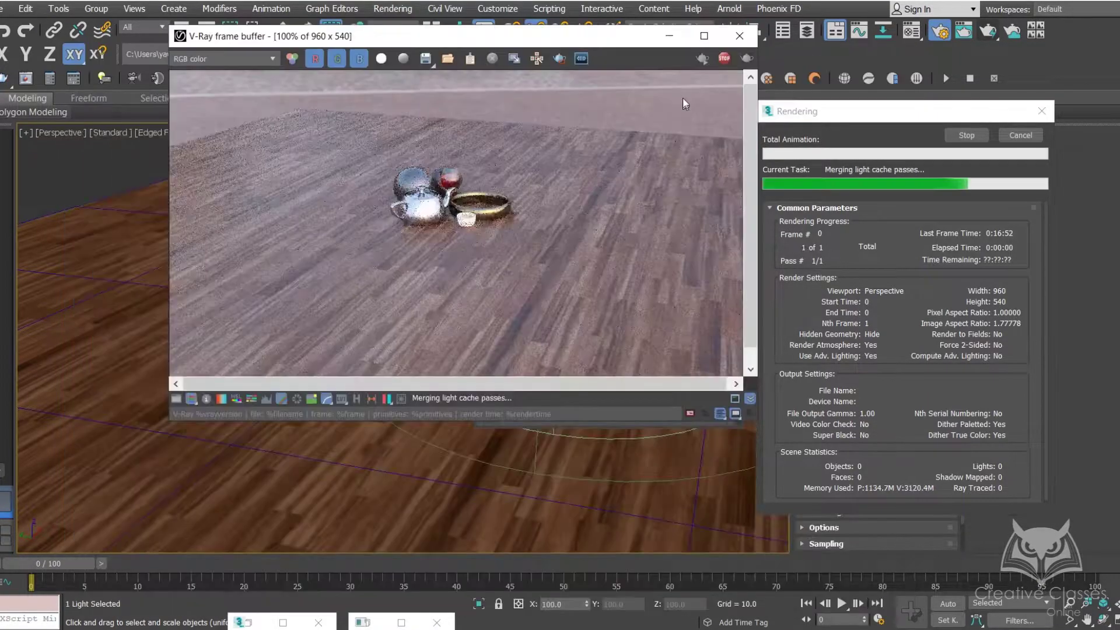
left_click(669, 35)
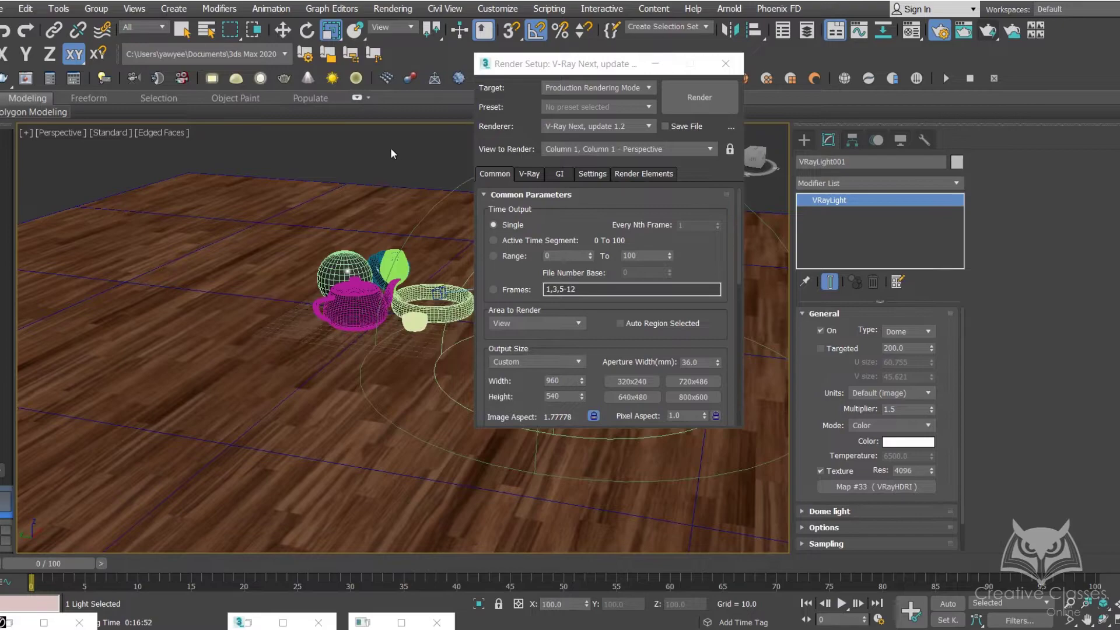
key("c")
left_click(698, 97)
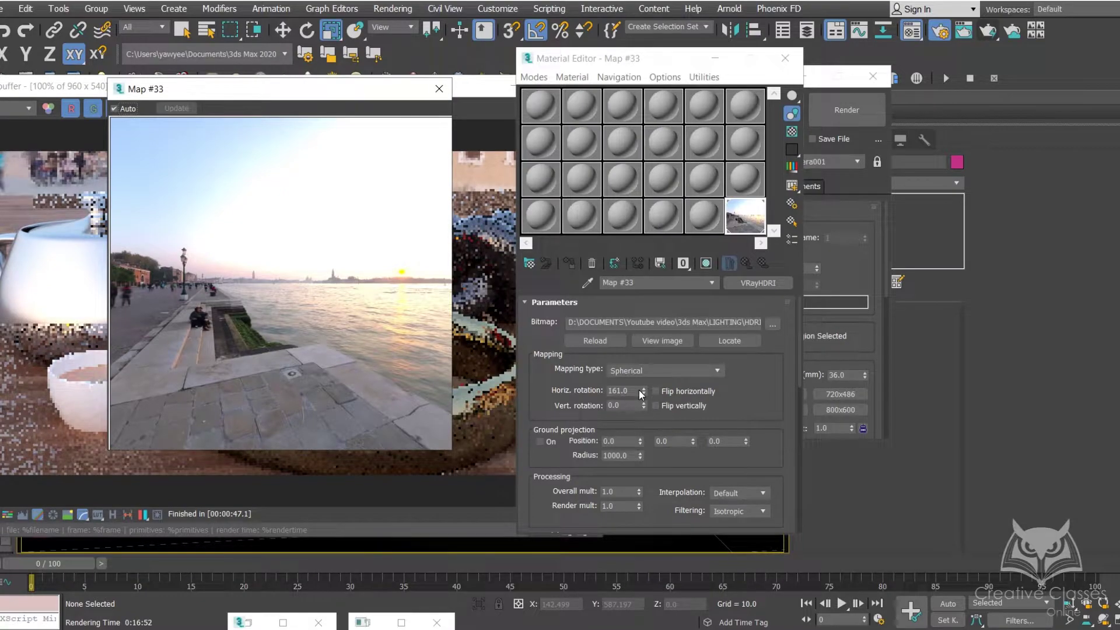
left_click_drag(638, 389, 659, 342)
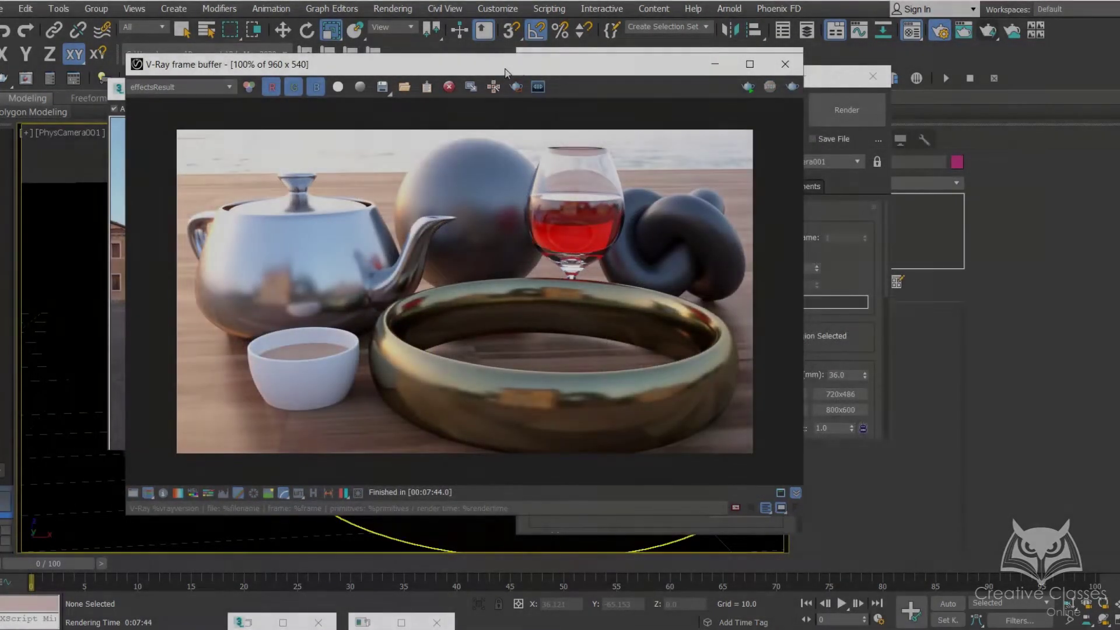
Show the render history in the V-Ray frame buffer and save the finished 960 x 540 render to it
left_click_drag(505, 69, 587, 72)
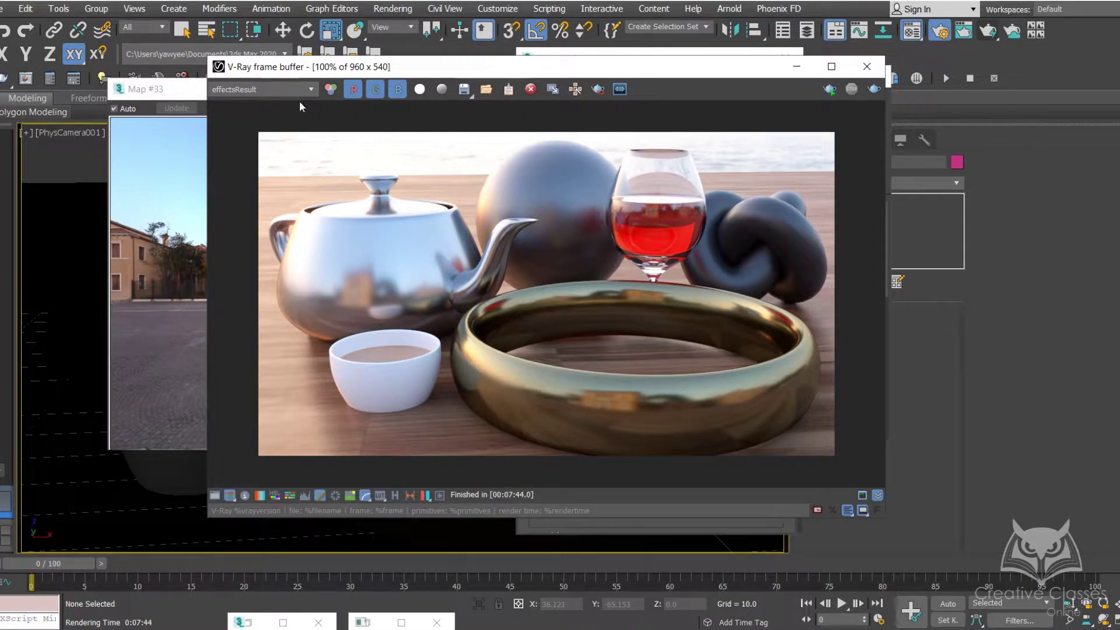
left_click(395, 497)
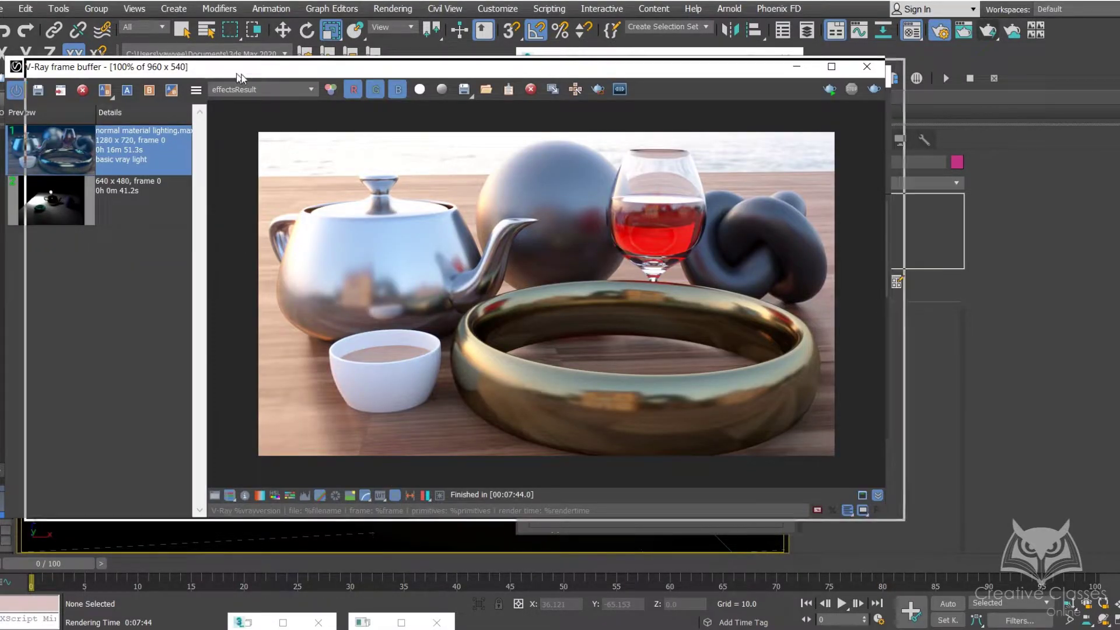
left_click_drag(212, 72, 394, 94)
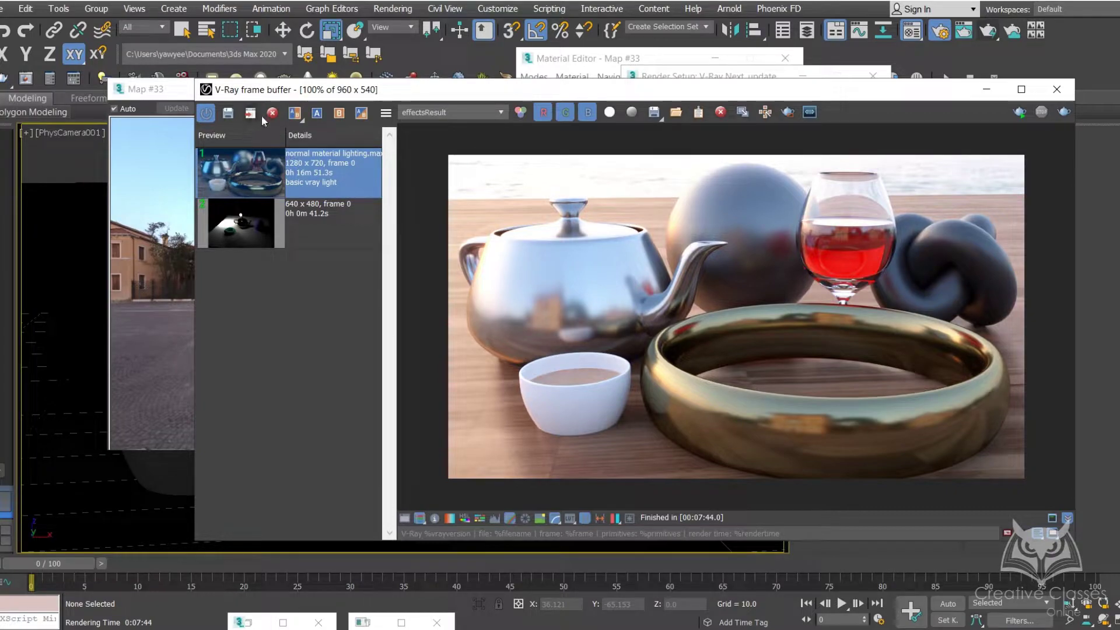
left_click(227, 114)
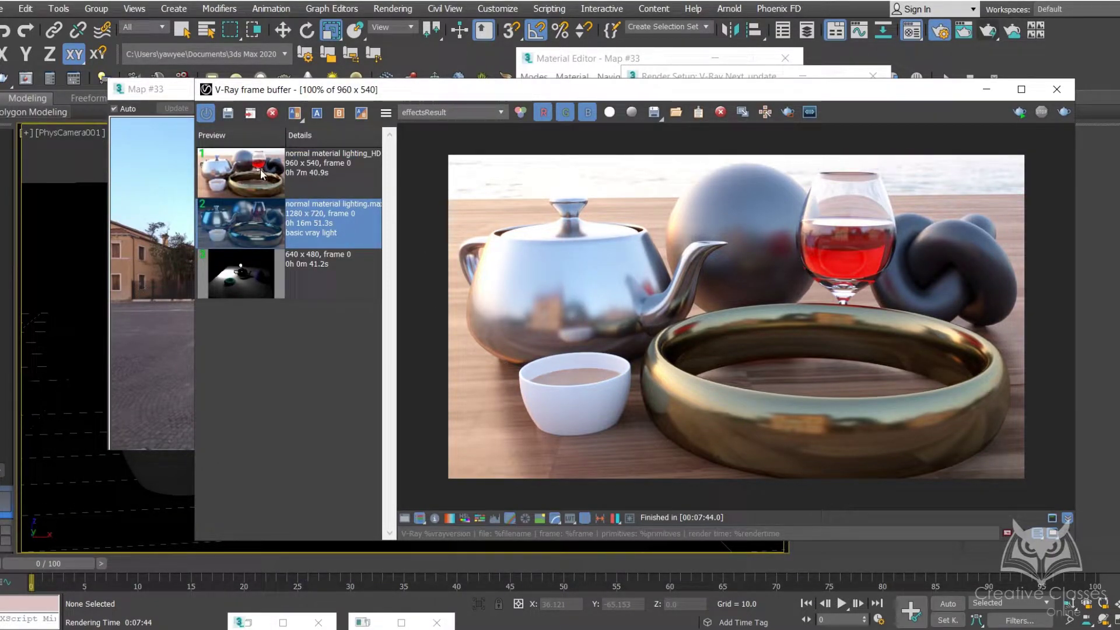
Compare the saved HDRI render with the earlier basic V-Ray light render in the history, and minimize the frame buffer
left_click(274, 175)
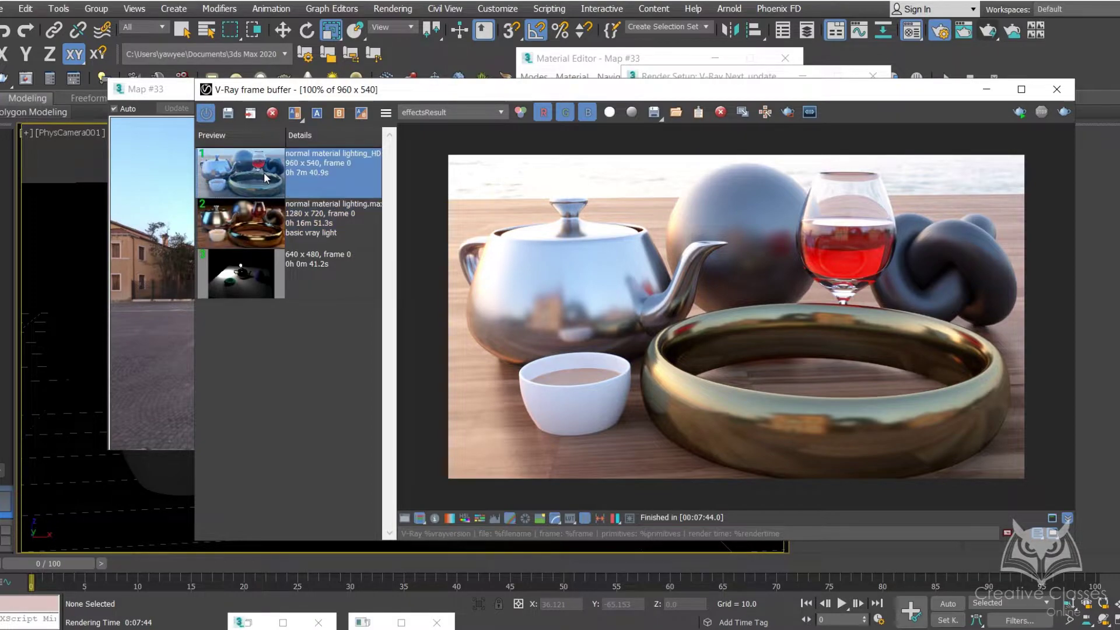
left_click(274, 209)
double_click(243, 208)
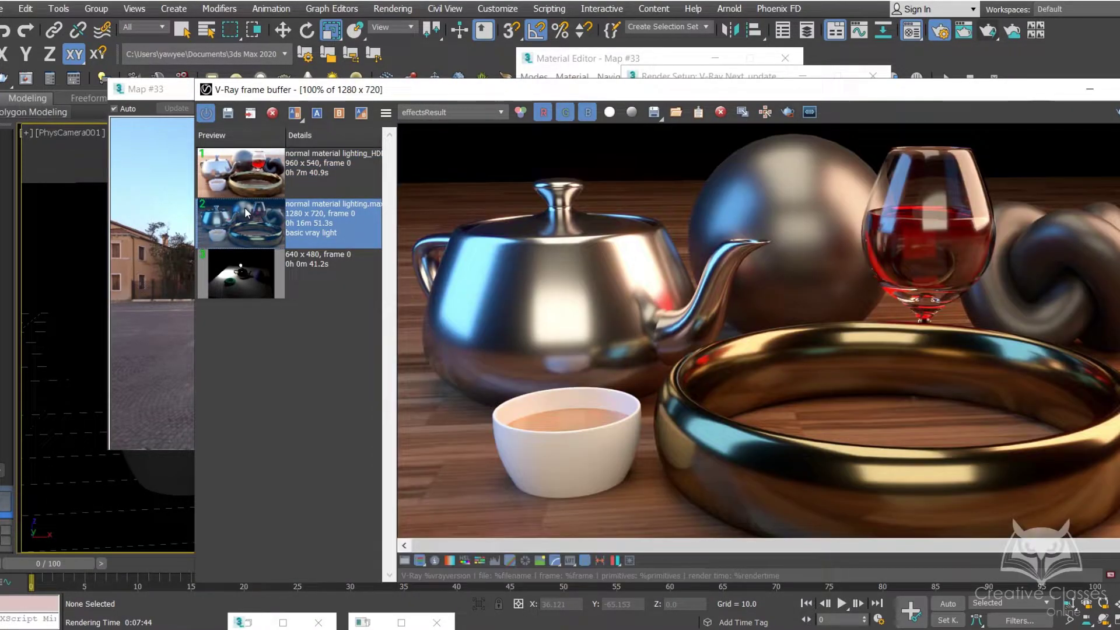
left_click_drag(632, 90, 529, 38)
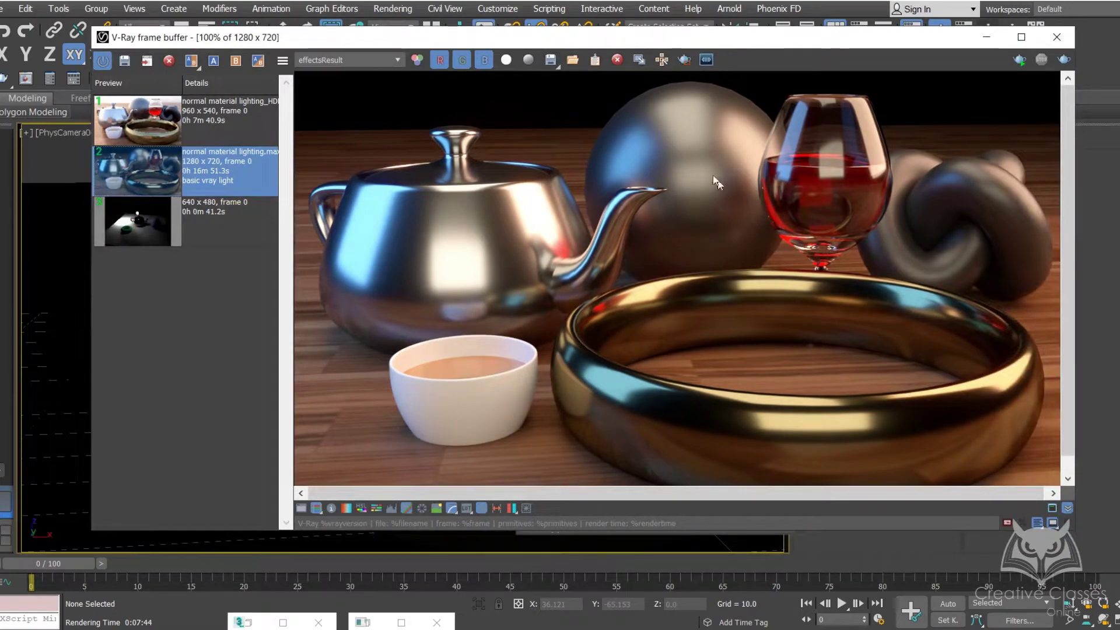
scroll(913, 405, "down", 3)
double_click(615, 275)
left_click(136, 115)
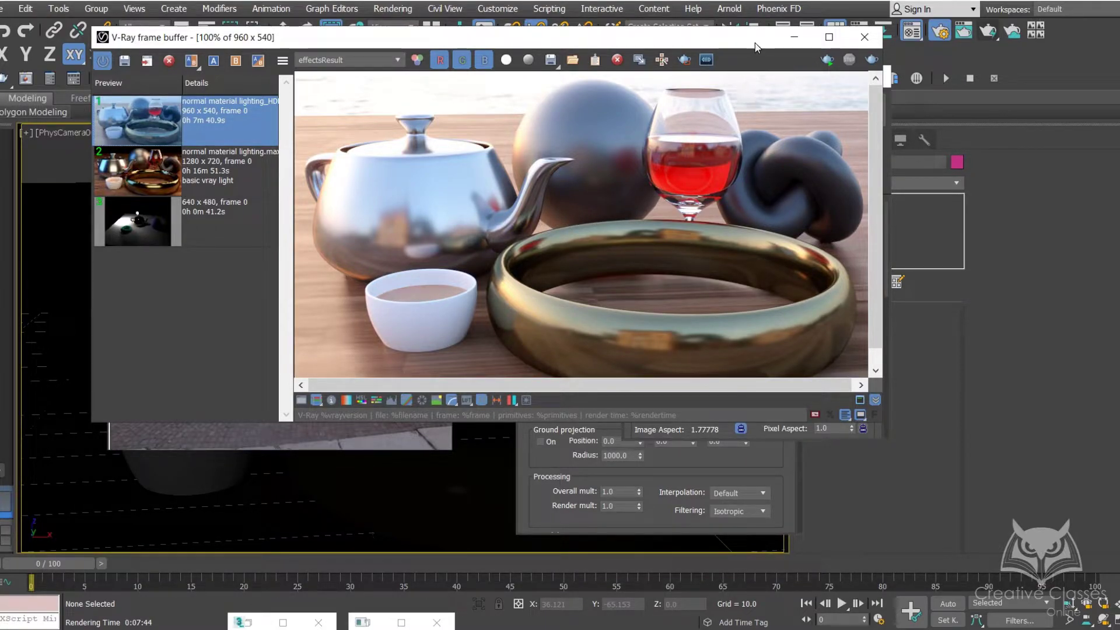
left_click(794, 37)
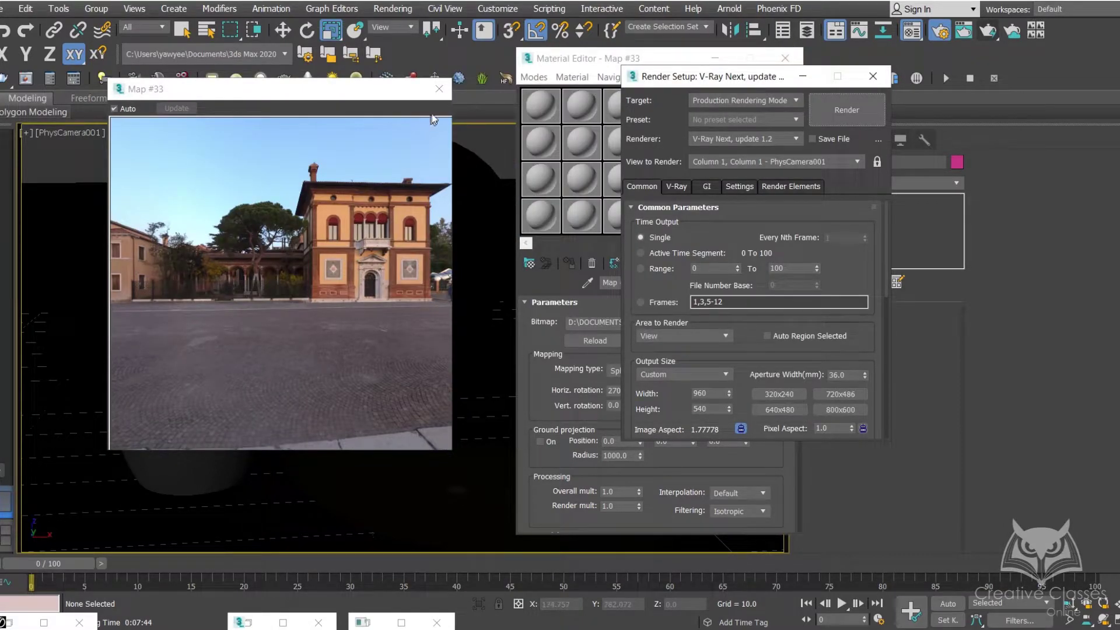
Replace the VRayHDRI map's bitmap with carpentry_shop_02_4k.hdr
left_click(439, 89)
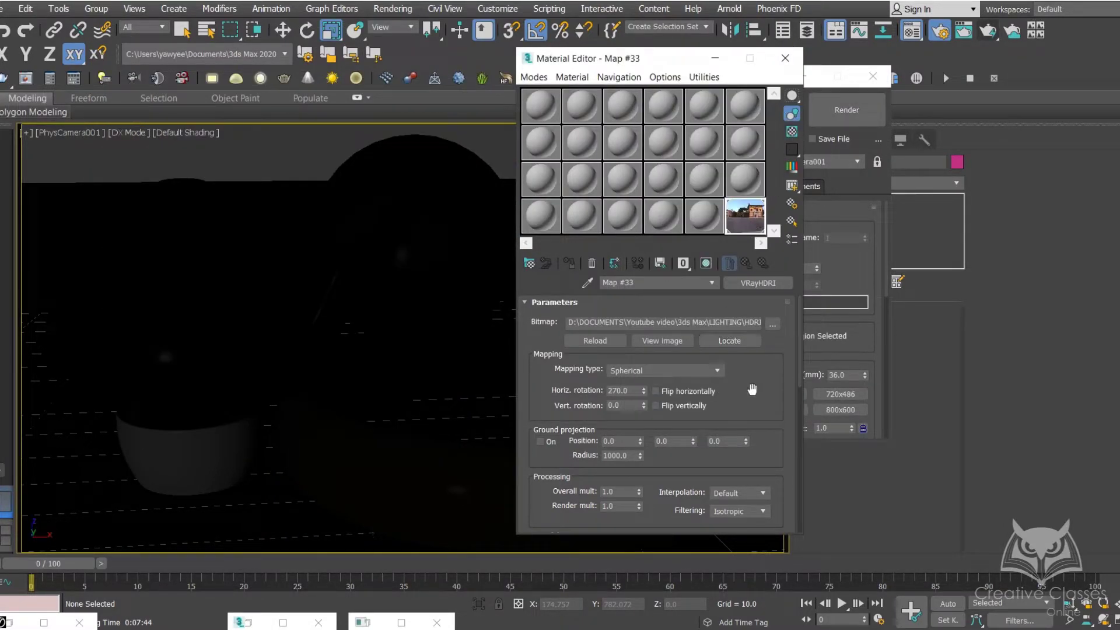
scroll(754, 389, "down", 1)
scroll(756, 408, "up", 1)
left_click(772, 324)
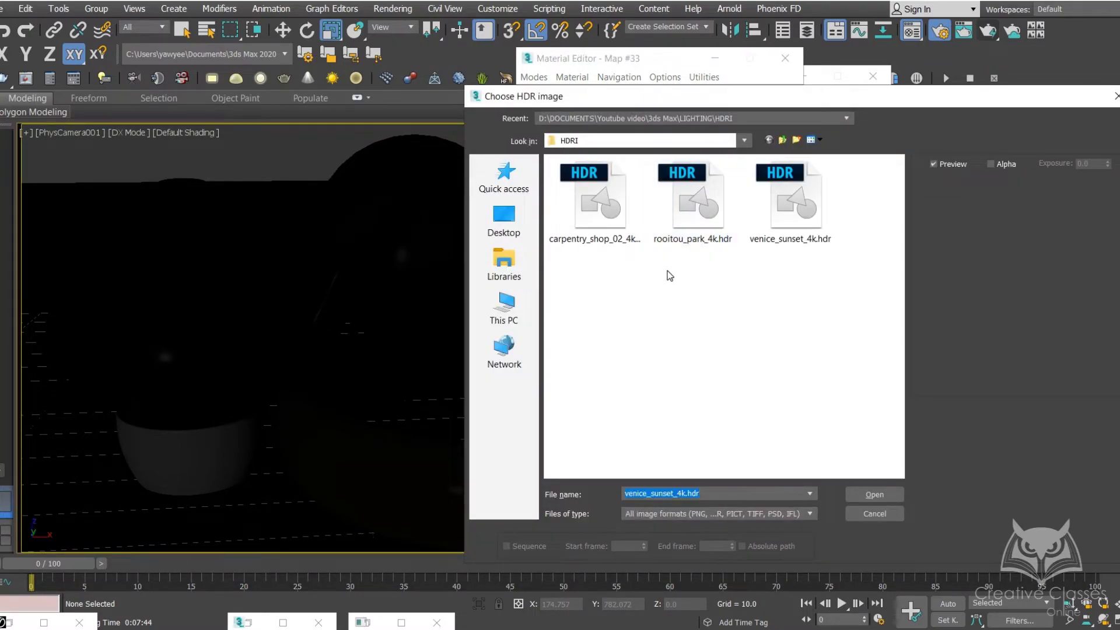
left_click(575, 205)
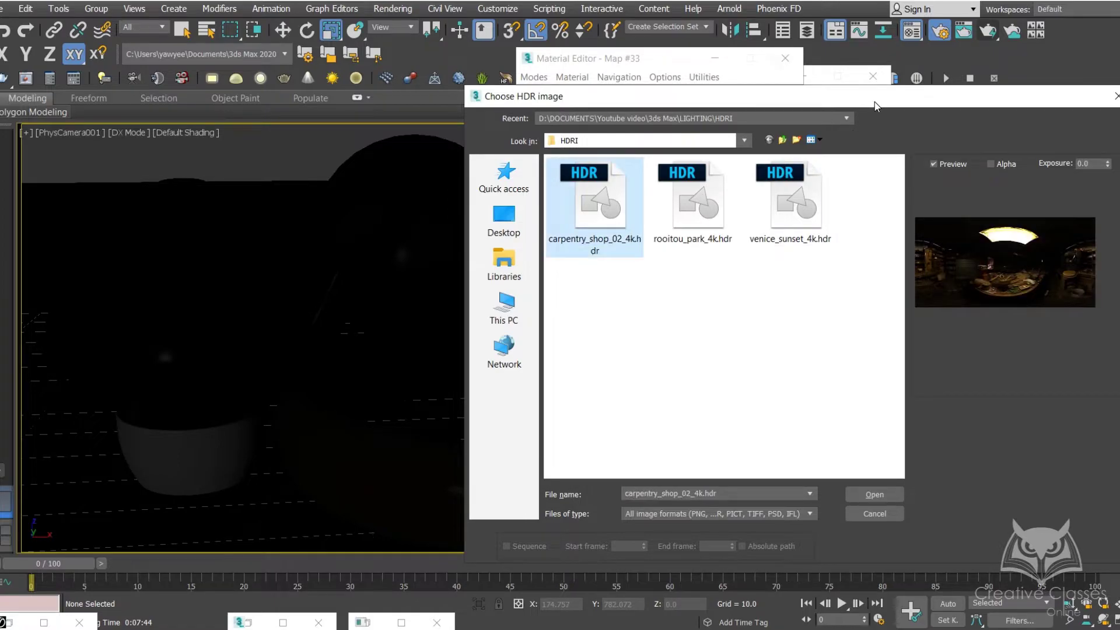
left_click_drag(873, 98, 781, 69)
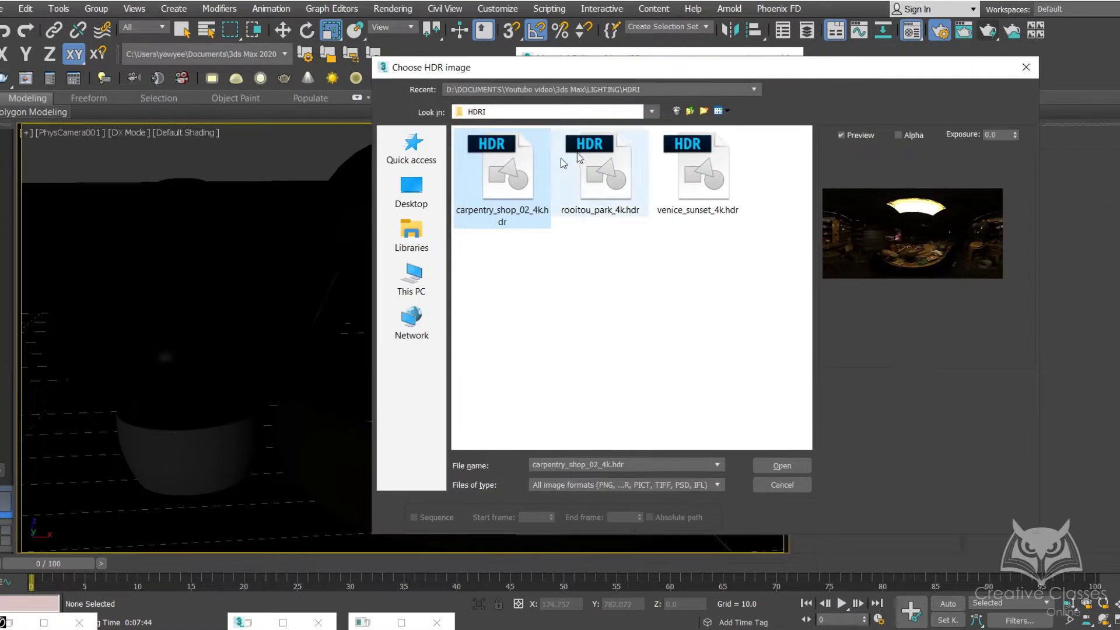
left_click(775, 470)
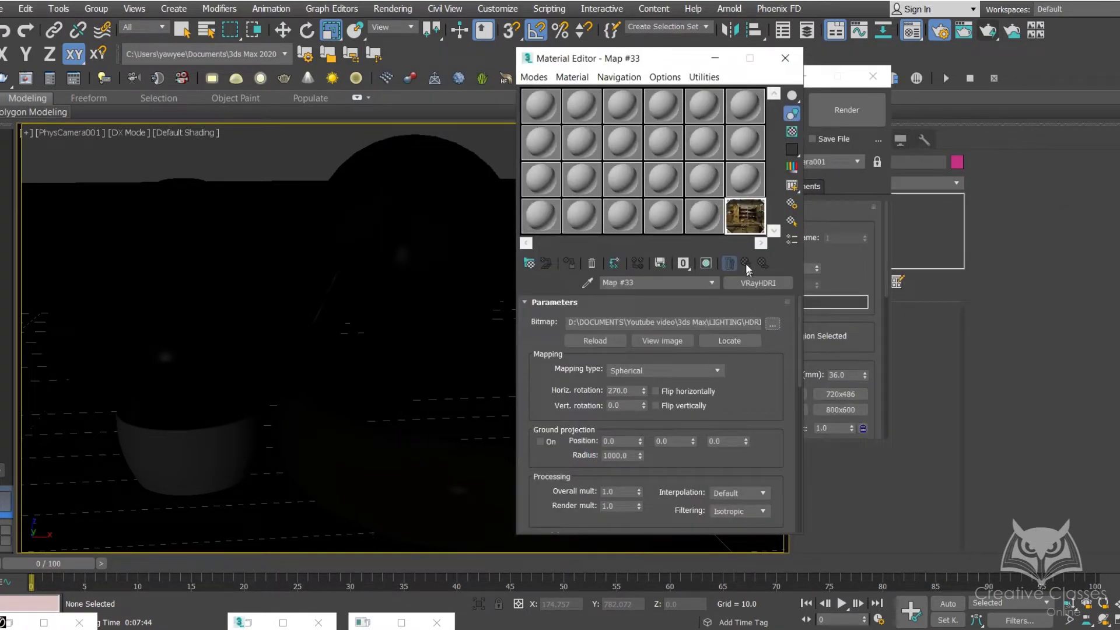
Set the carpentry shop HDRI's horizontal rotation to 90 using its enlarged preview, and close the preview
double_click(751, 219)
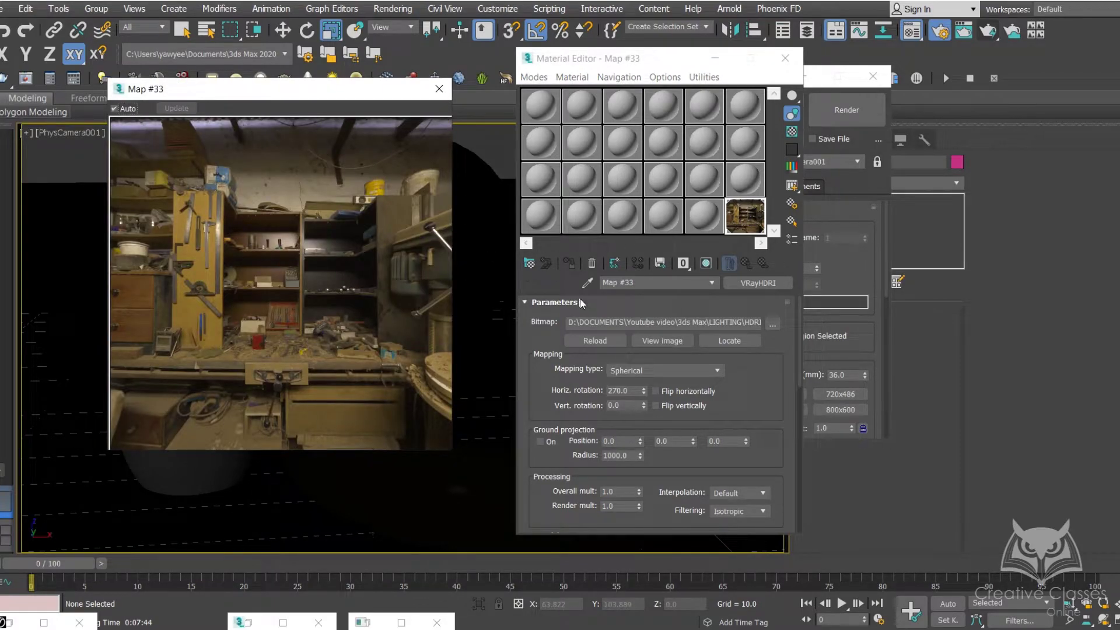
left_click_drag(644, 391, 650, 334)
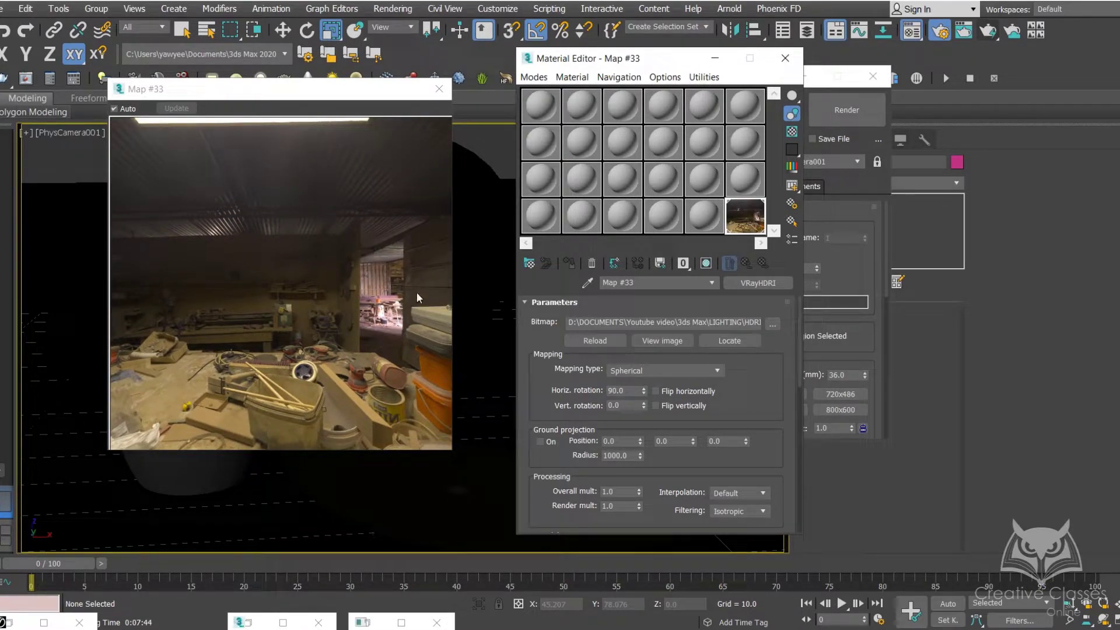
left_click(440, 90)
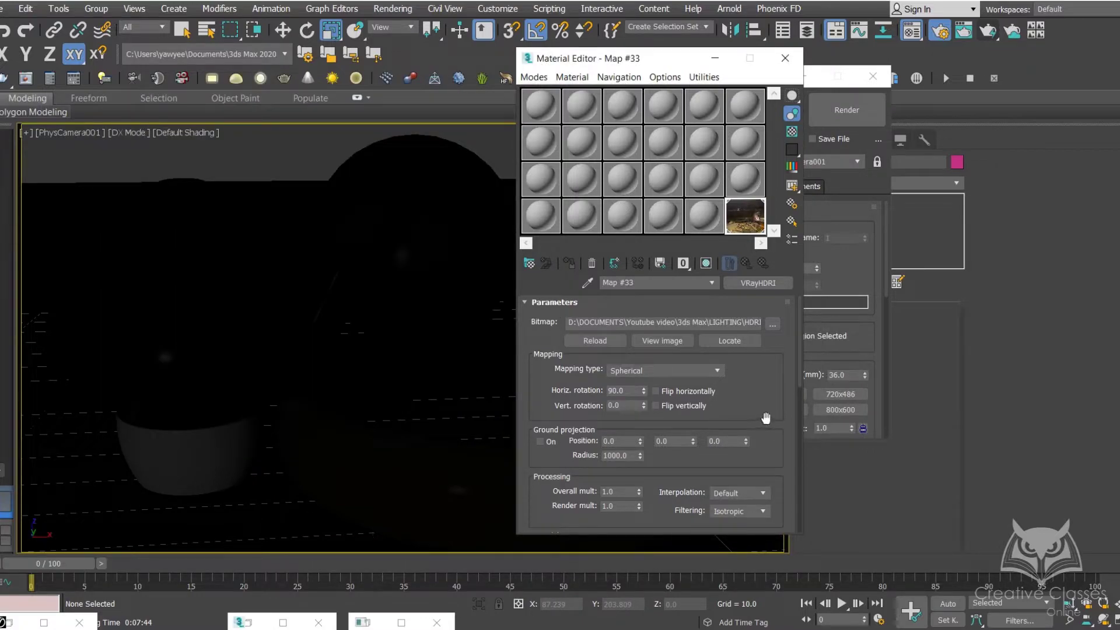
Set the VRayHDRI map's overall multiplier to 1.2 and minimize the Material Editor
left_click_drag(766, 418, 786, 348)
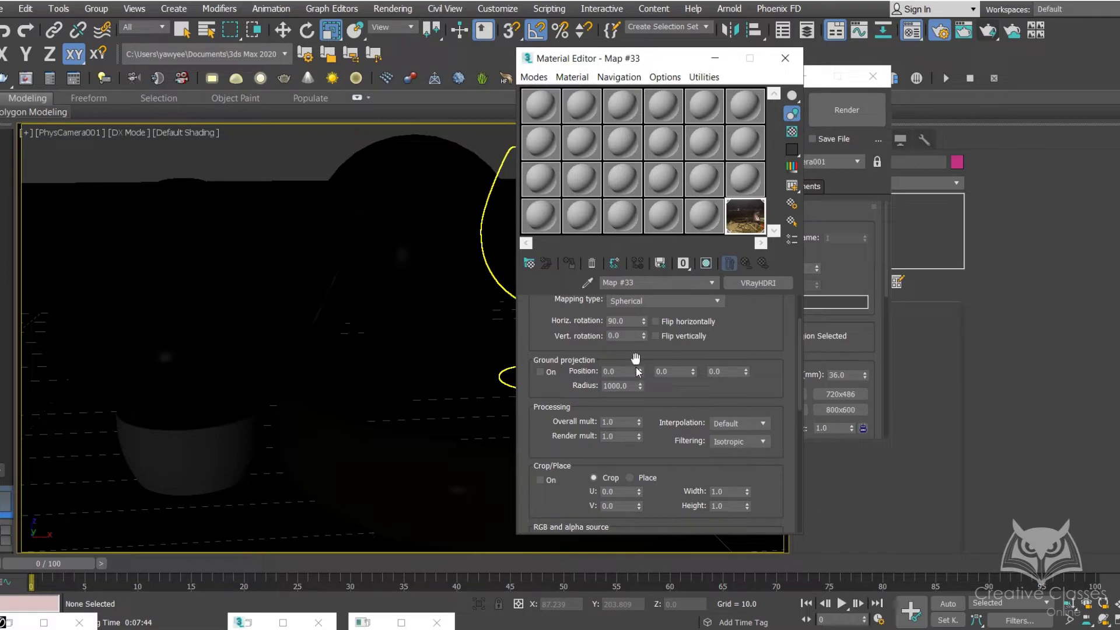
double_click(618, 422)
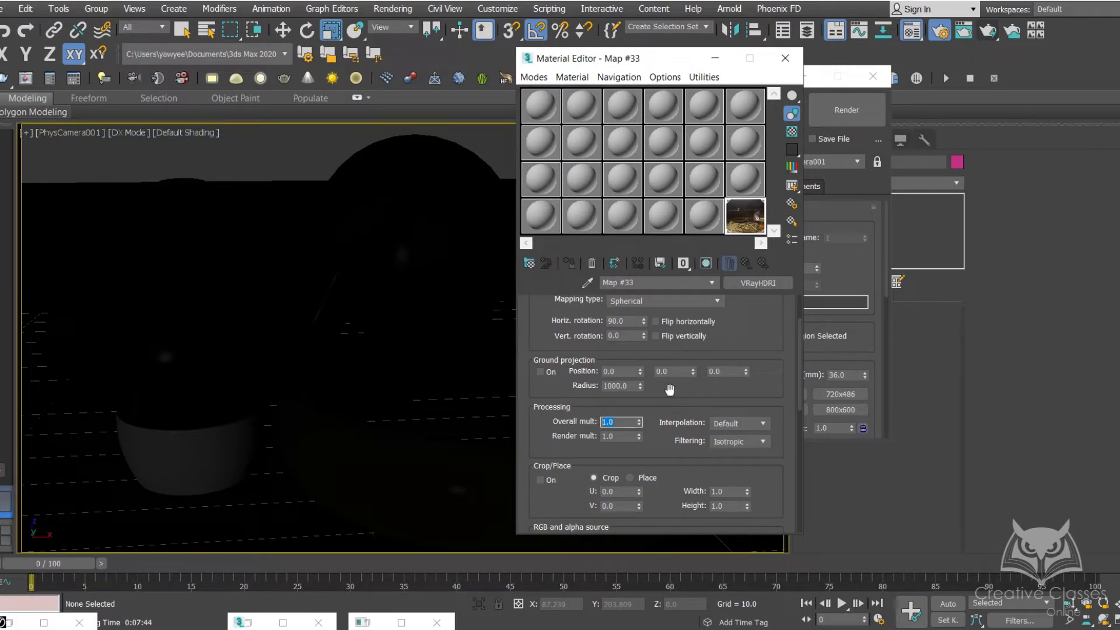
type("1.2")
key("Return")
left_click(714, 59)
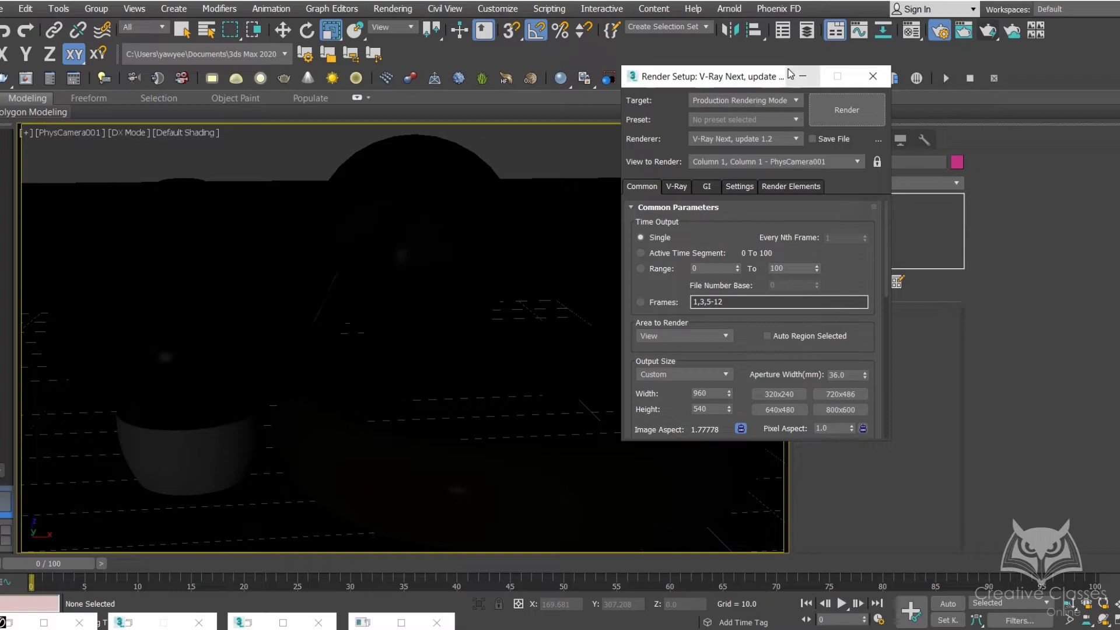
Minimize Render Setup and set the dome light's multiplier to 2 from the perspective view
left_click(803, 75)
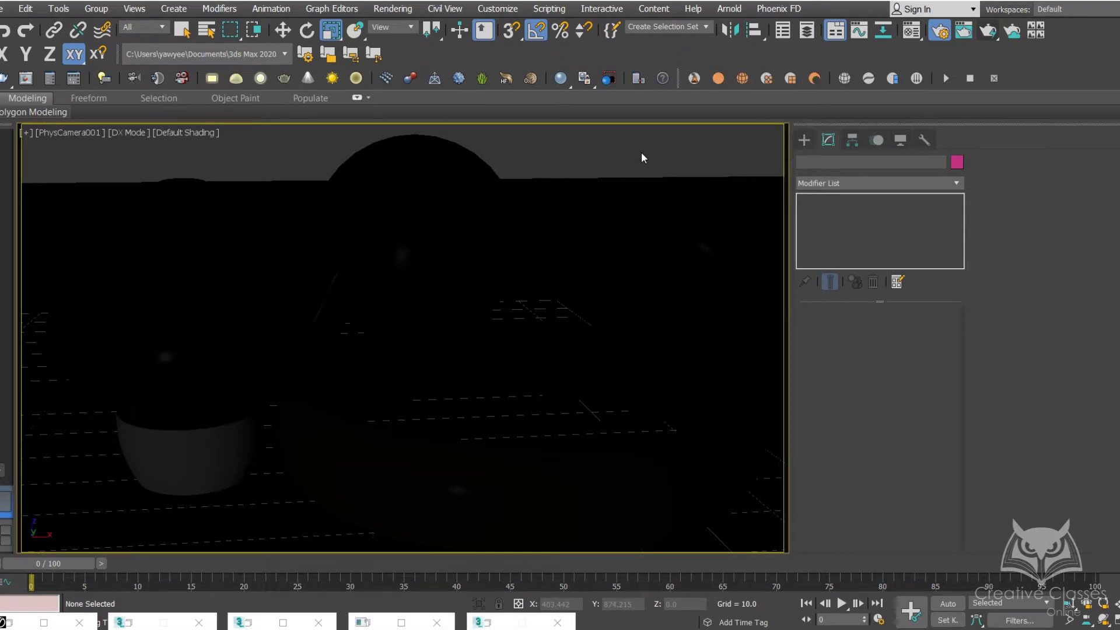
key("p")
left_click(582, 368)
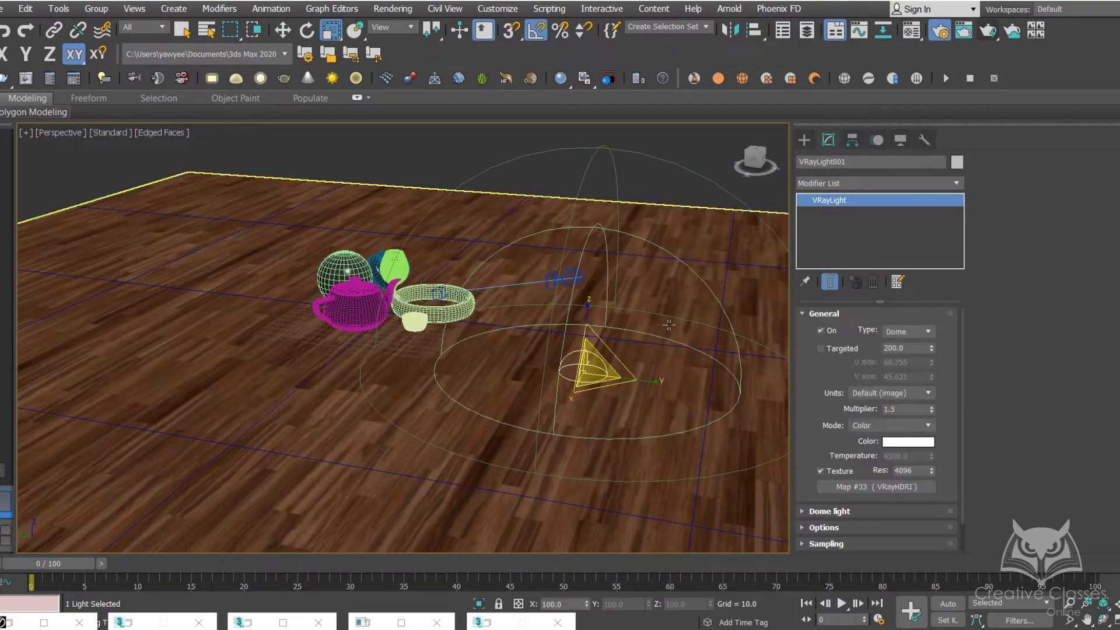
left_click(904, 409)
type("2")
left_click(364, 169)
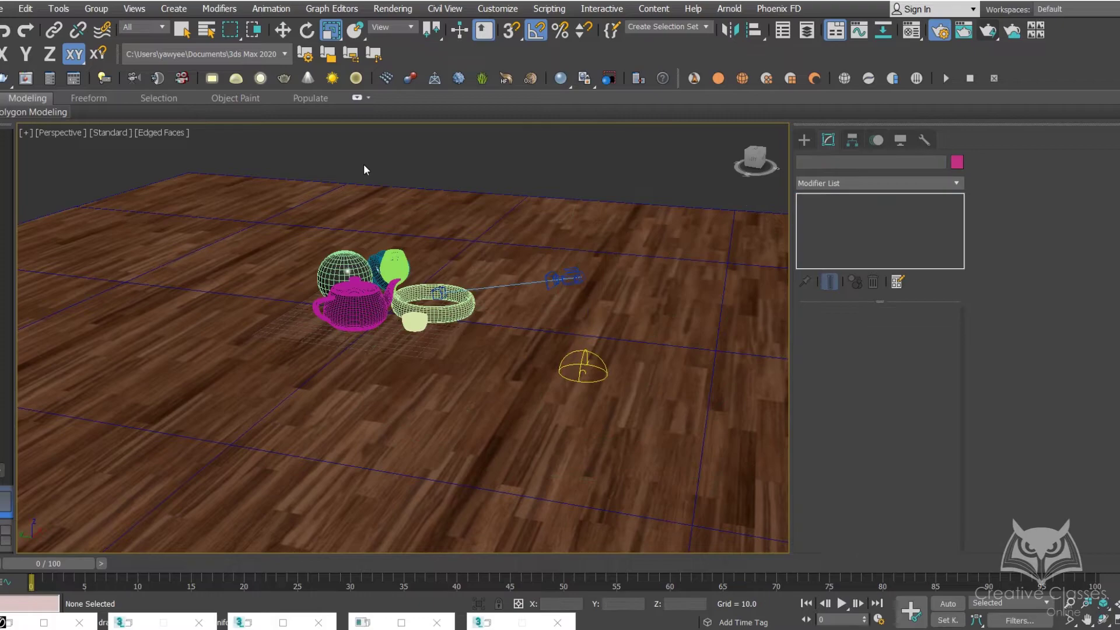
Test-render the scene from the physical camera view and show the render at 100% in the frame buffer
key("c")
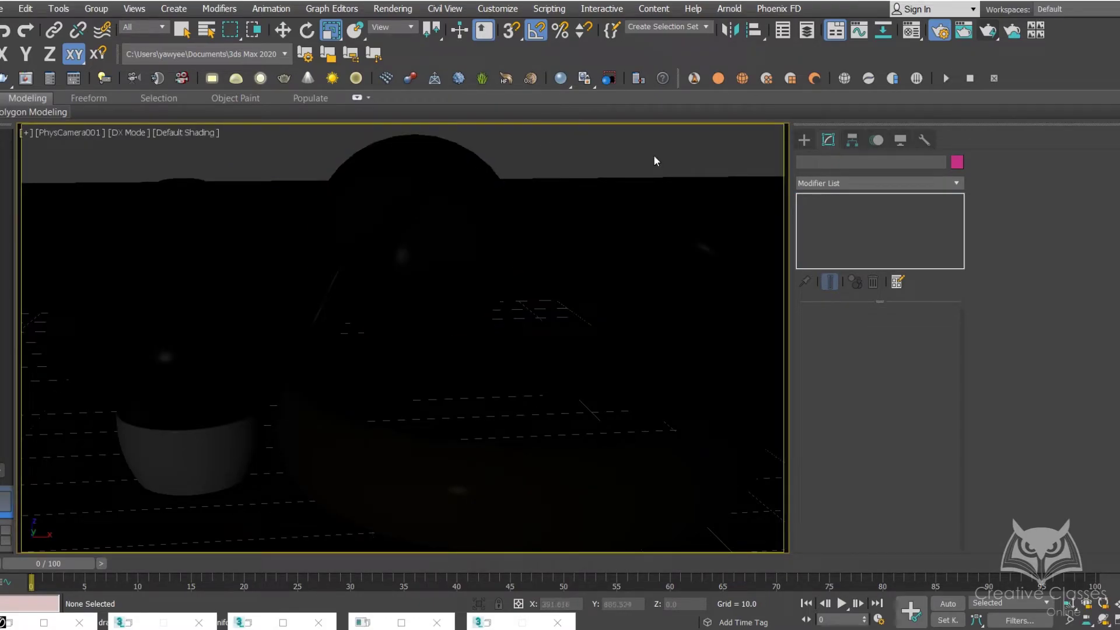
left_click(985, 33)
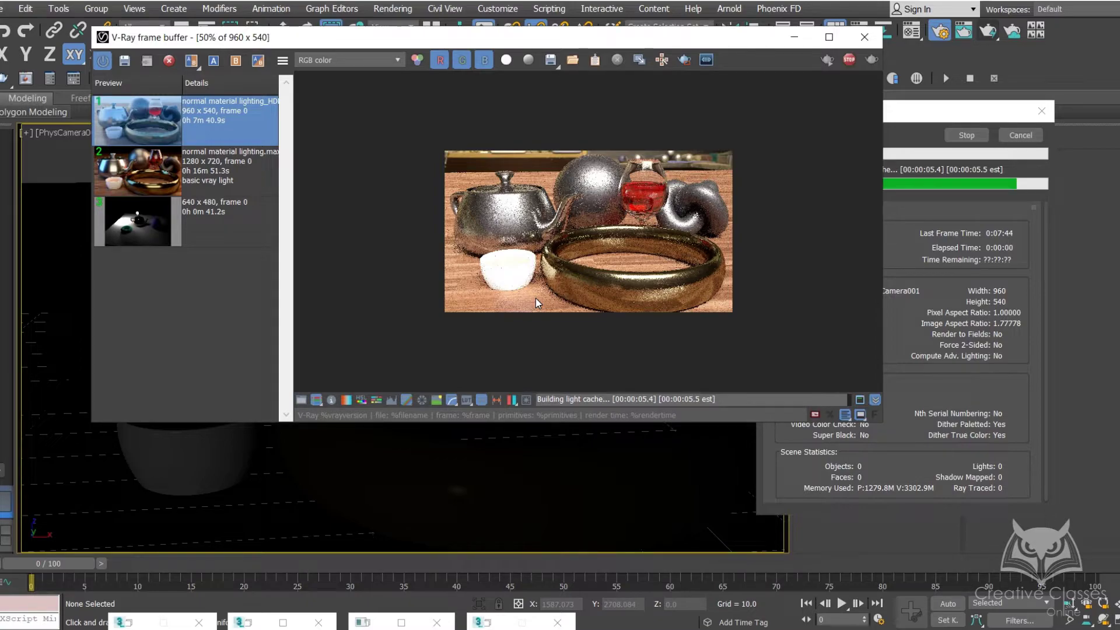
double_click(535, 299)
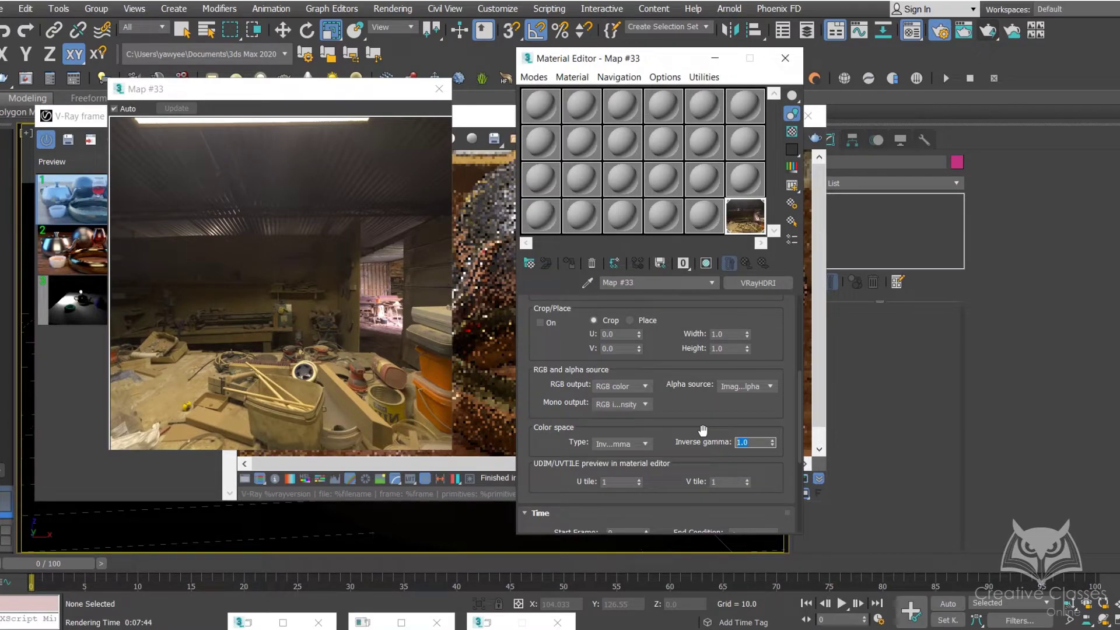
Set the carpentry shop HDRI map's inverse gamma to 0.8 and its horizontal rotation to 297
type("0.8")
key("Return")
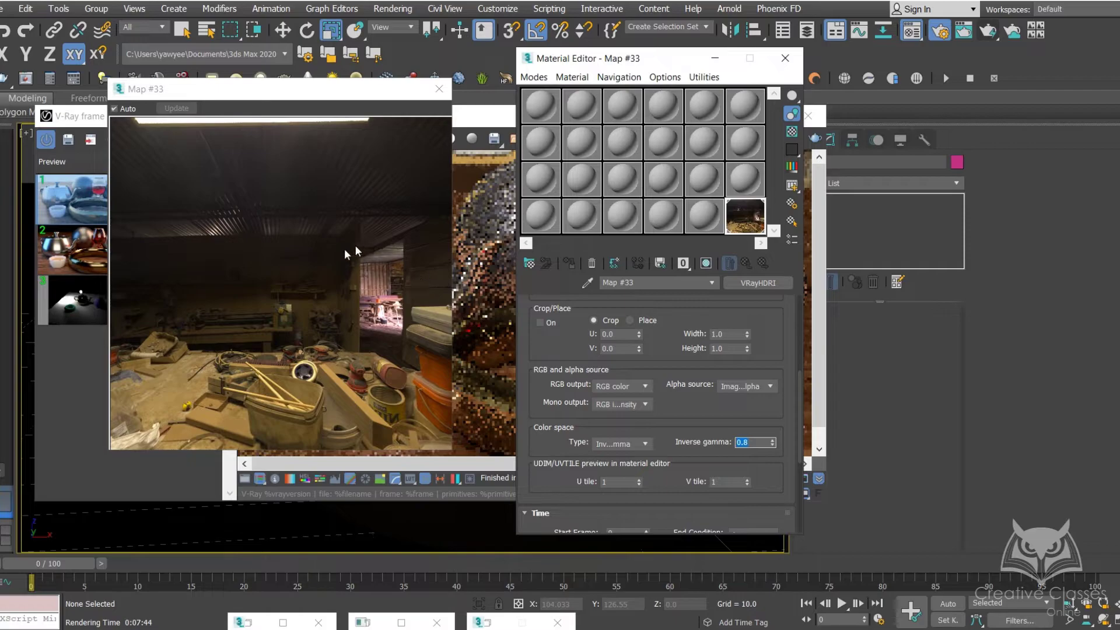
scroll(679, 353, "up", 4)
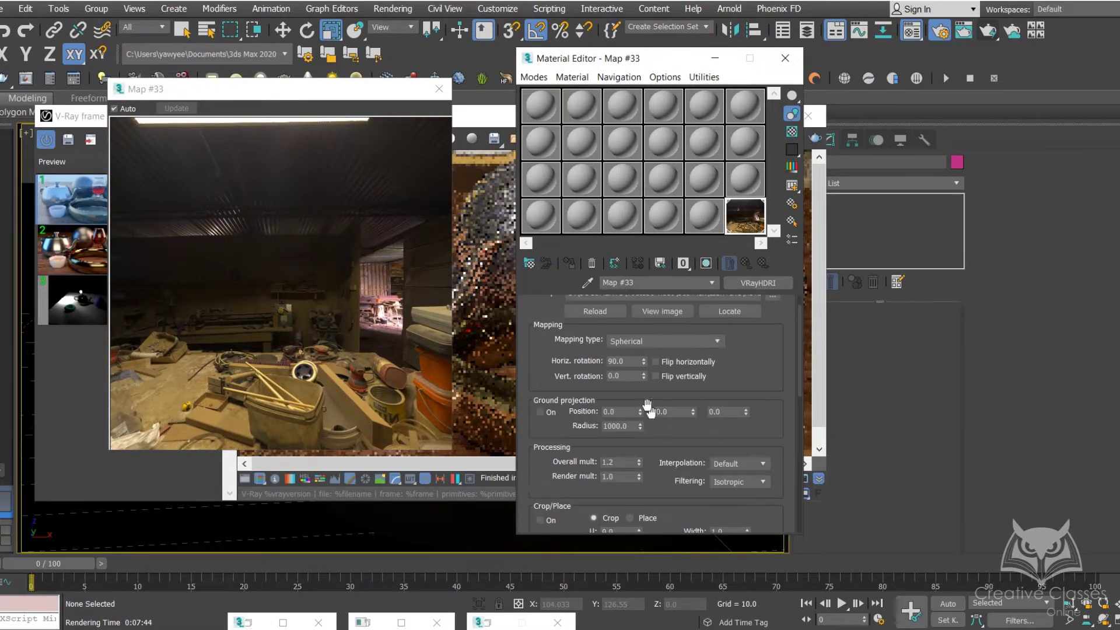
left_click_drag(644, 360, 647, 234)
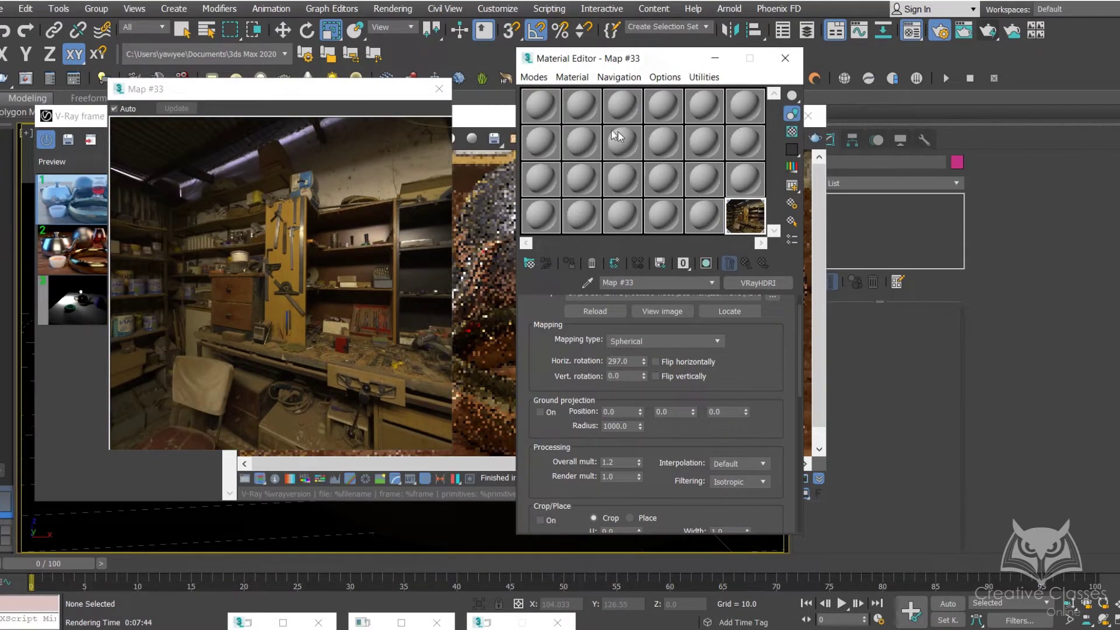
Close the enlarged HDRI preview, move the Material Editor aside, test-render the camera view again and minimize the frame buffer
left_click(444, 90)
left_click_drag(610, 63, 843, 74)
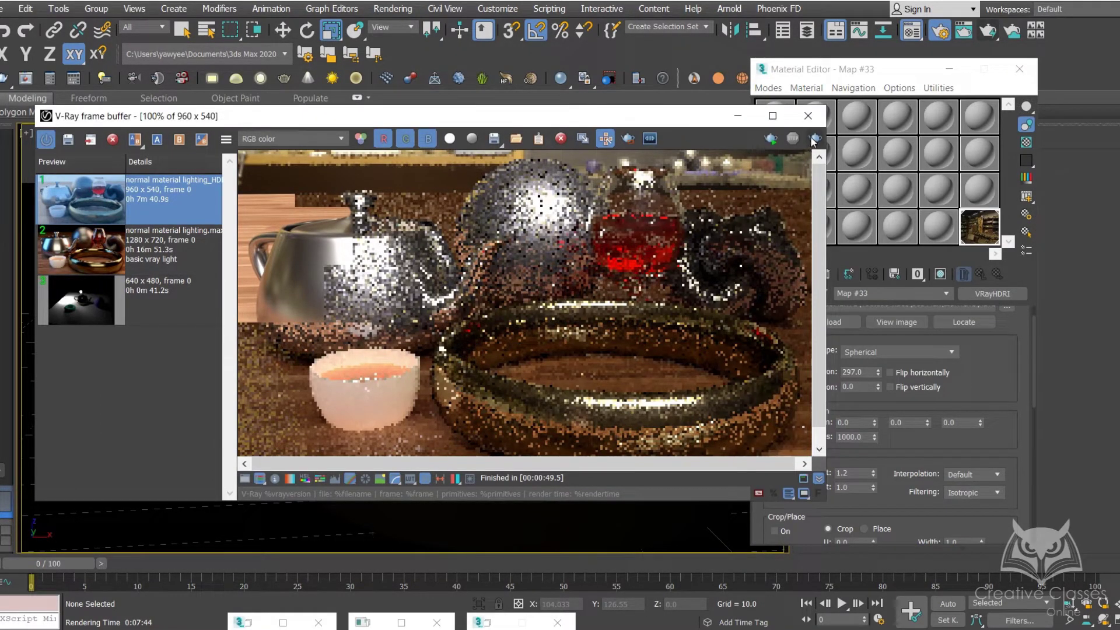
key("shift+q")
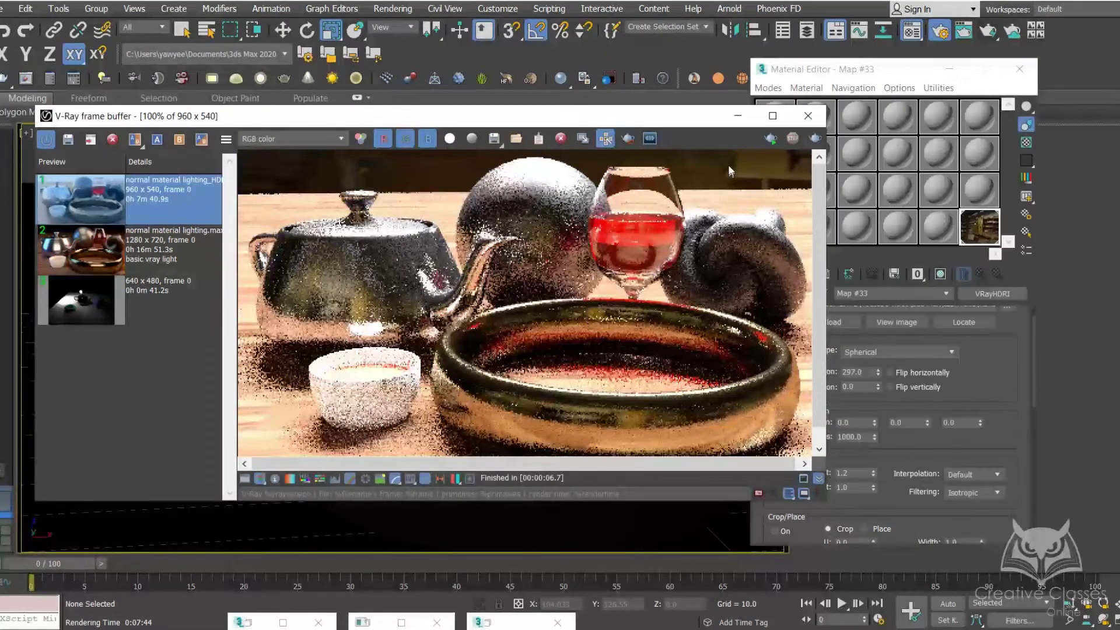
left_click(738, 115)
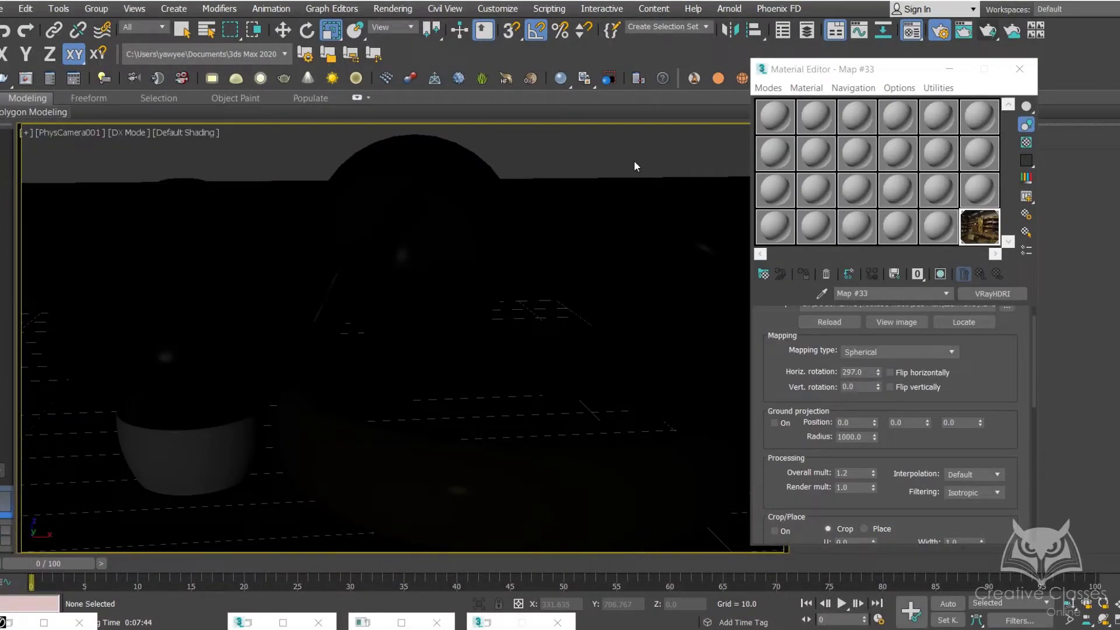
Set the dome light's multiplier to 1.0 from the perspective view, with the Material Editor minimized, and deselect the light
key("p")
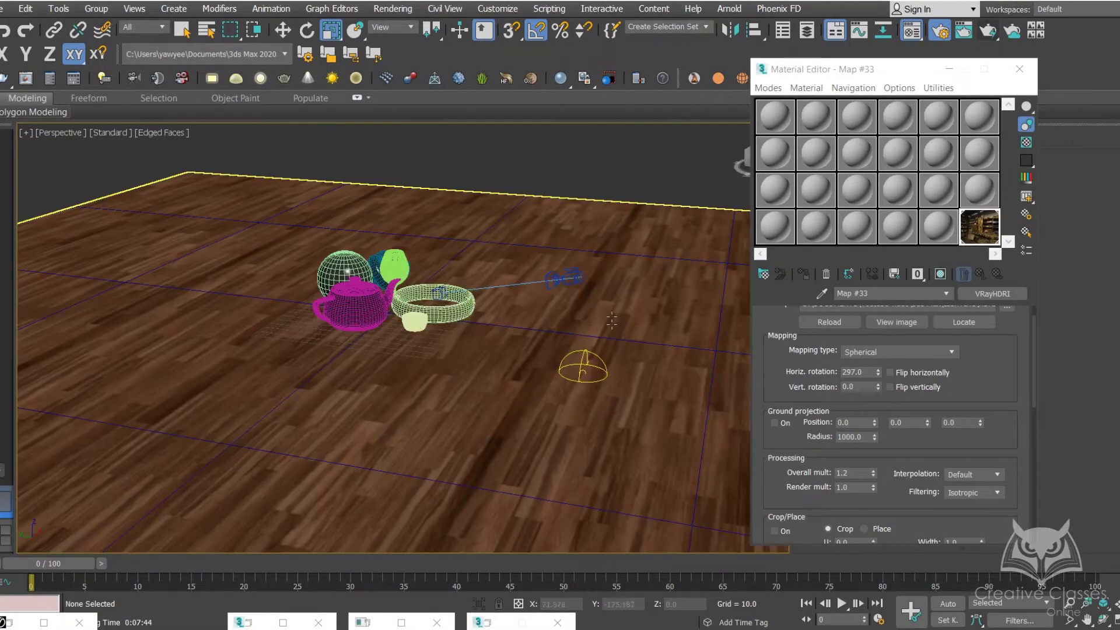
left_click(600, 358)
left_click(950, 69)
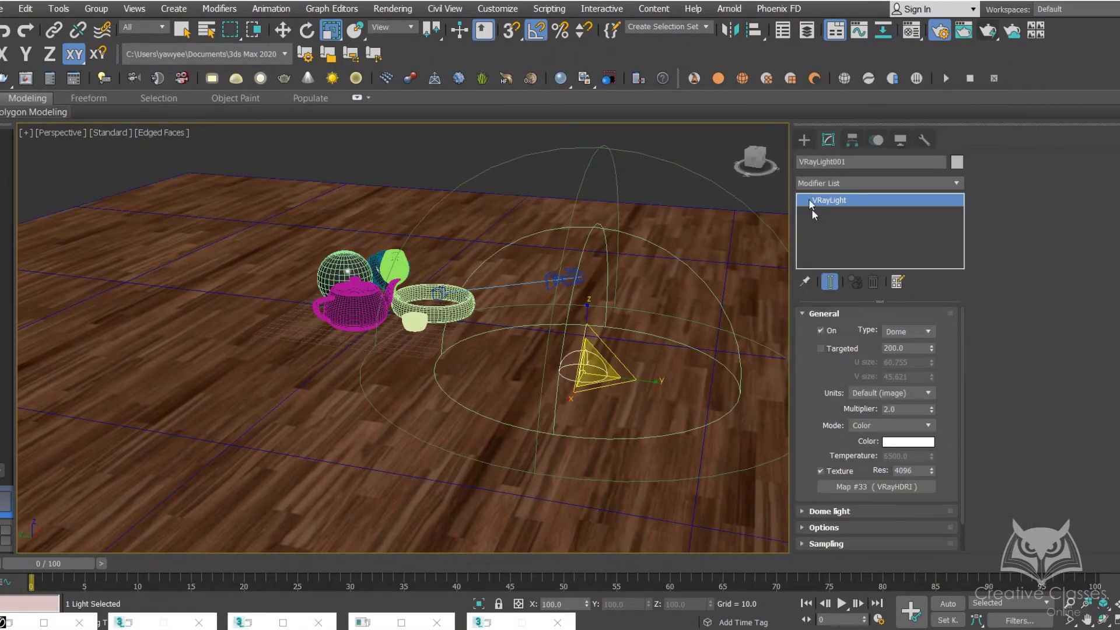
double_click(897, 408)
key("Return")
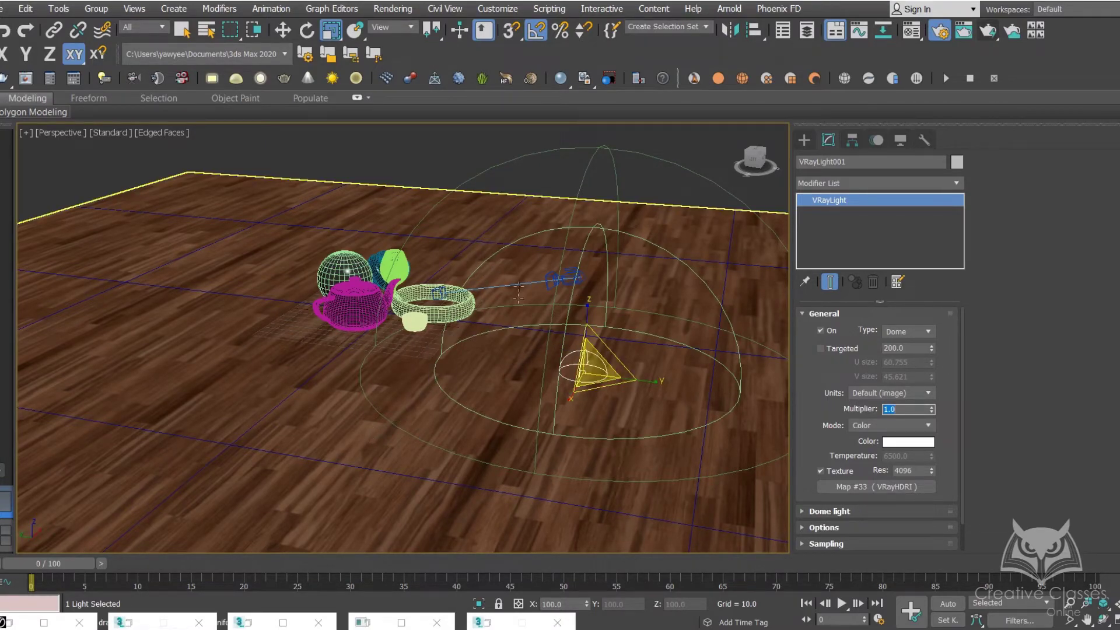
left_click(493, 154)
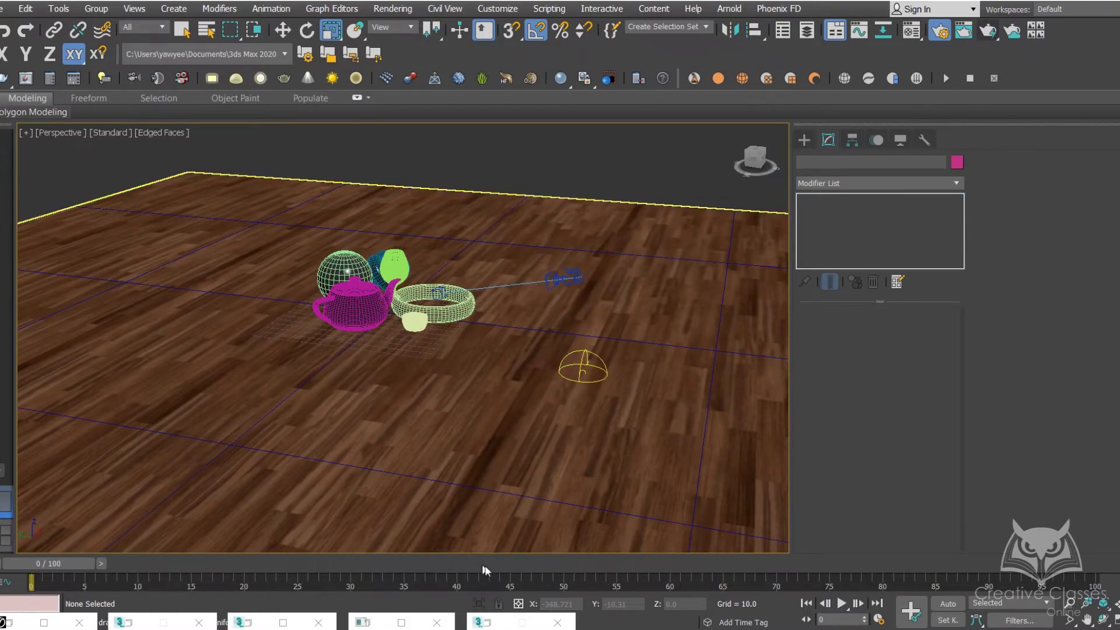
Reopen the Material Editor and set the VRayHDRI map's overall multiplier to 1.0
left_click(909, 33)
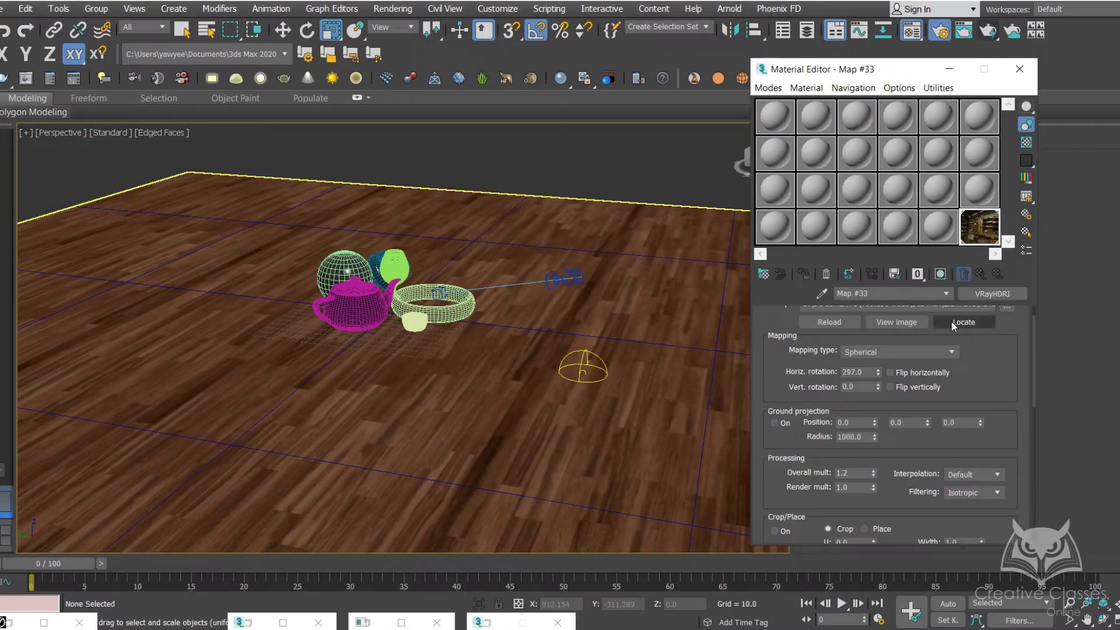
scroll(957, 373, "down", 3)
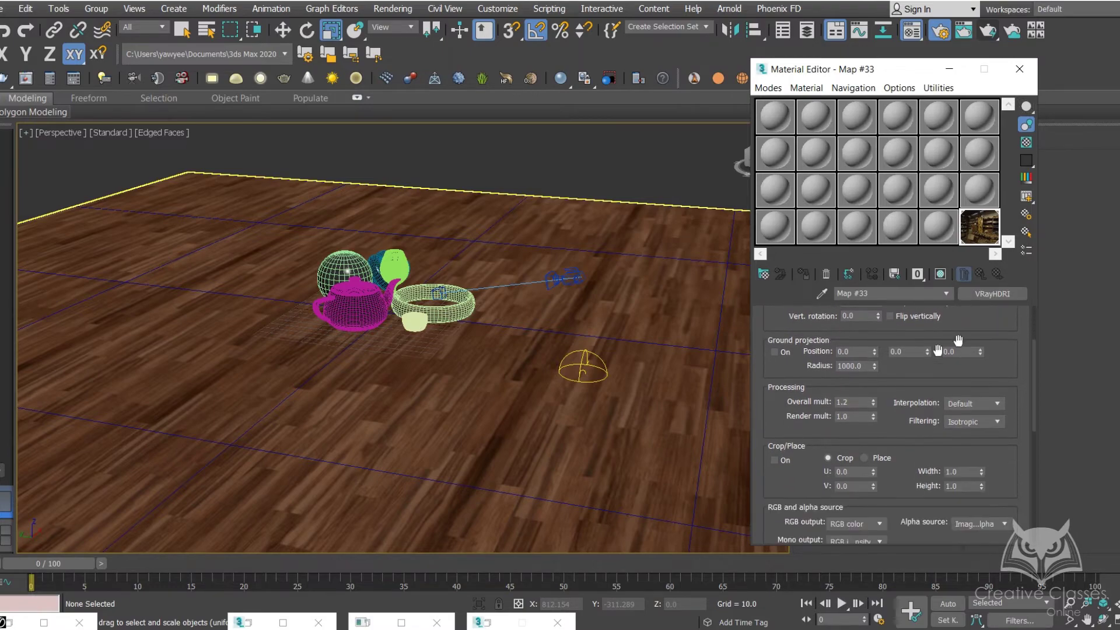
left_click(852, 402)
type("1.0")
key("Return")
Return to the physical camera view and render the scene with the adjusted HDRI lighting
left_click(500, 163)
key("c")
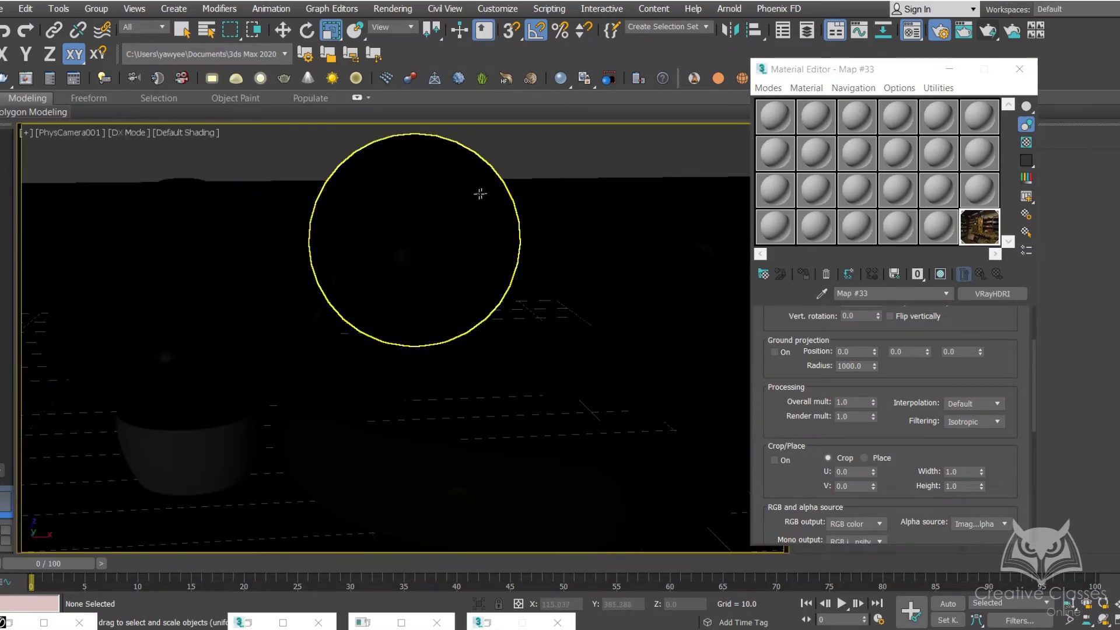
left_click(989, 32)
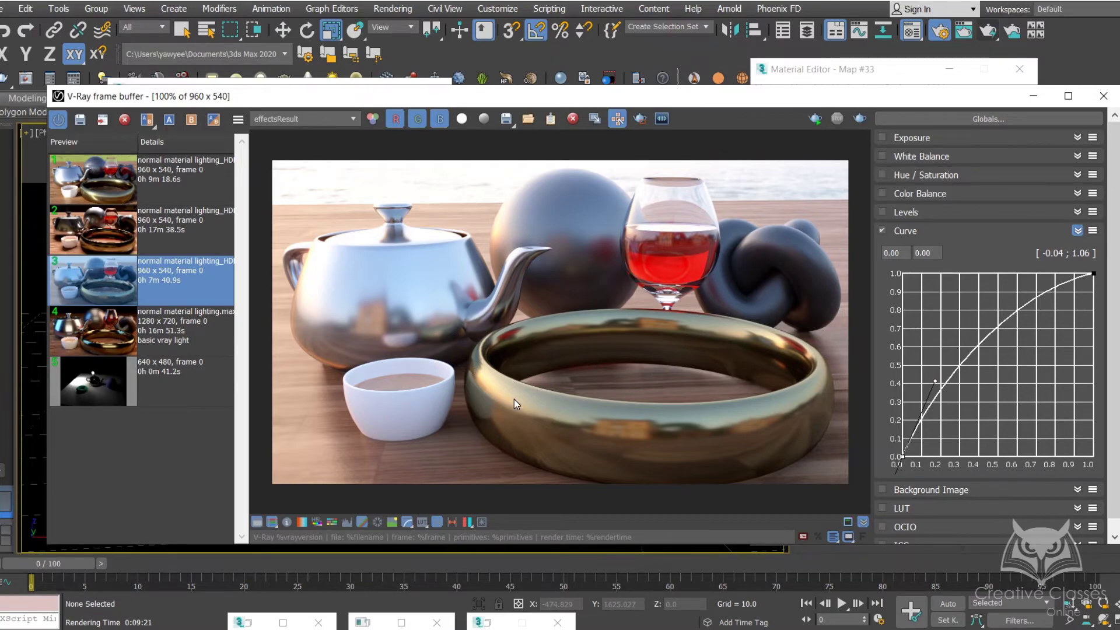
Load the three saved HDRI renders from the frame buffer history in turn to compare their lighting and reflections
double_click(143, 231)
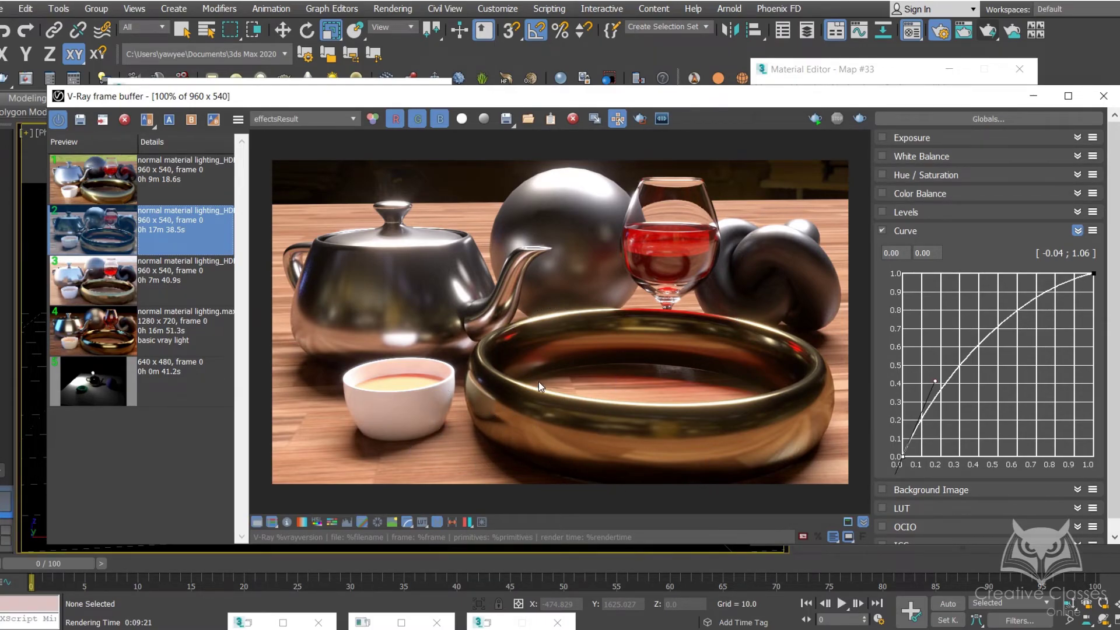
double_click(164, 174)
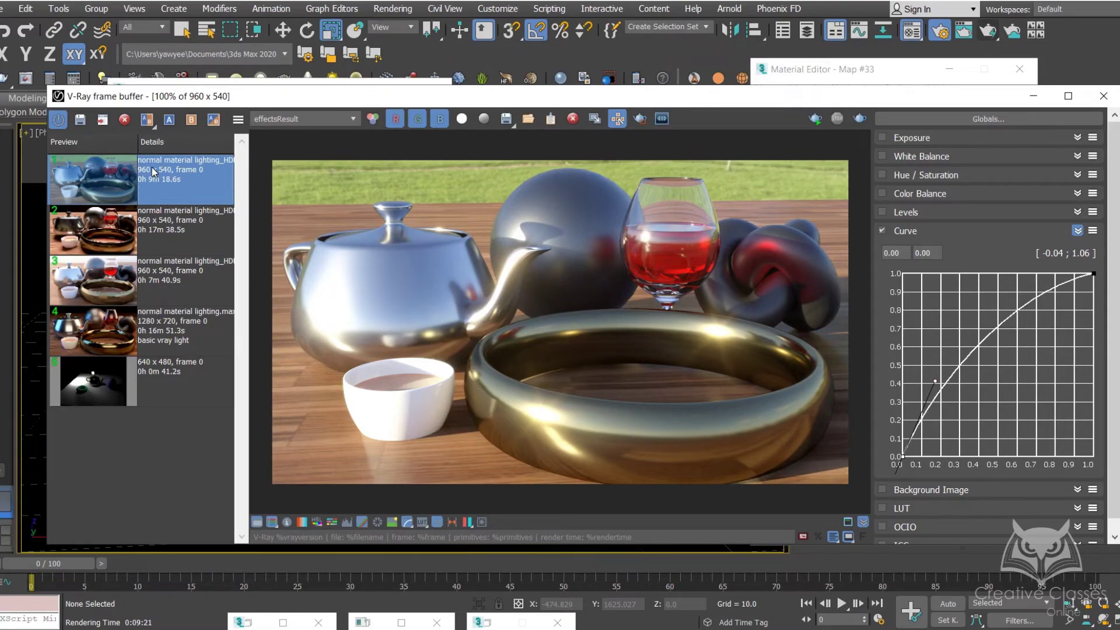
double_click(174, 280)
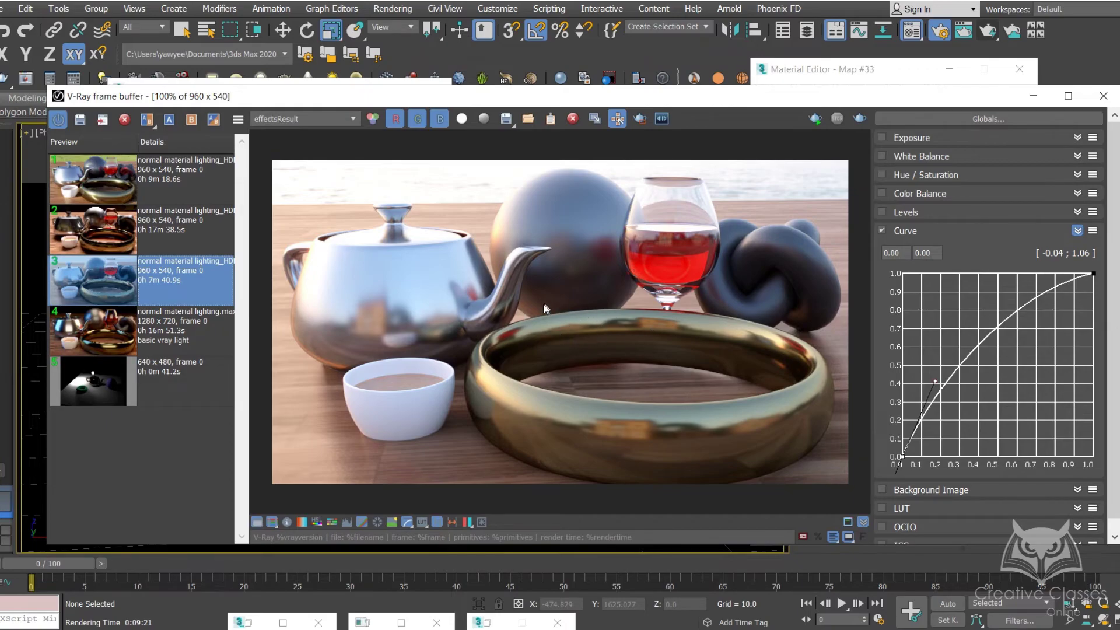
left_click(169, 229)
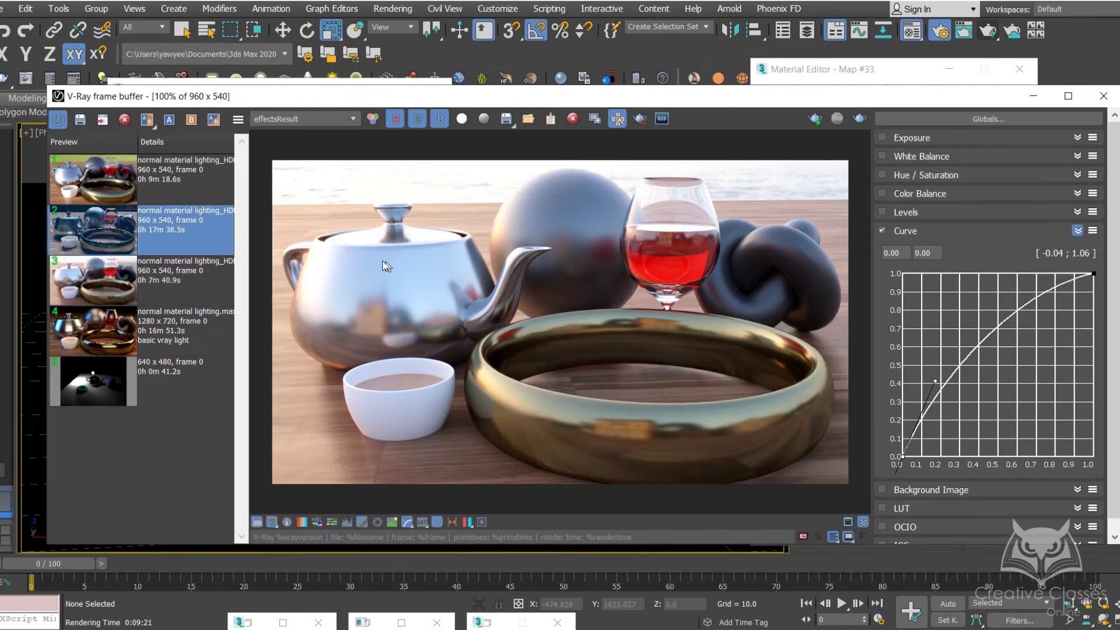
double_click(195, 225)
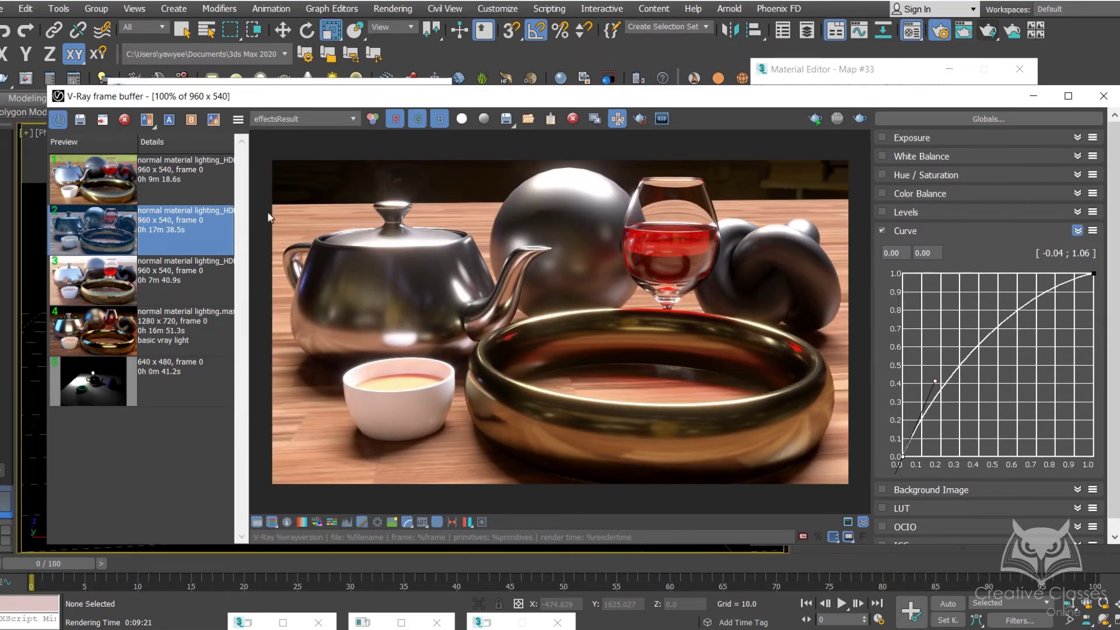
Compare the carpentry shop render with the grass-field HDRI render in A/B mode, sweeping the divider across the whole image
left_click(147, 120)
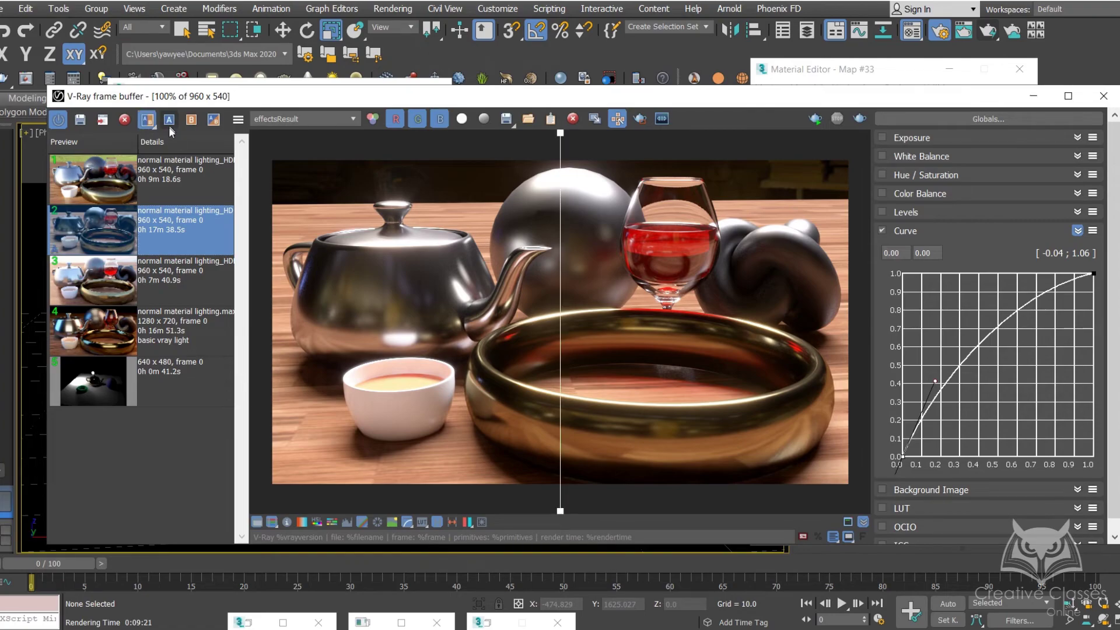
left_click(170, 176)
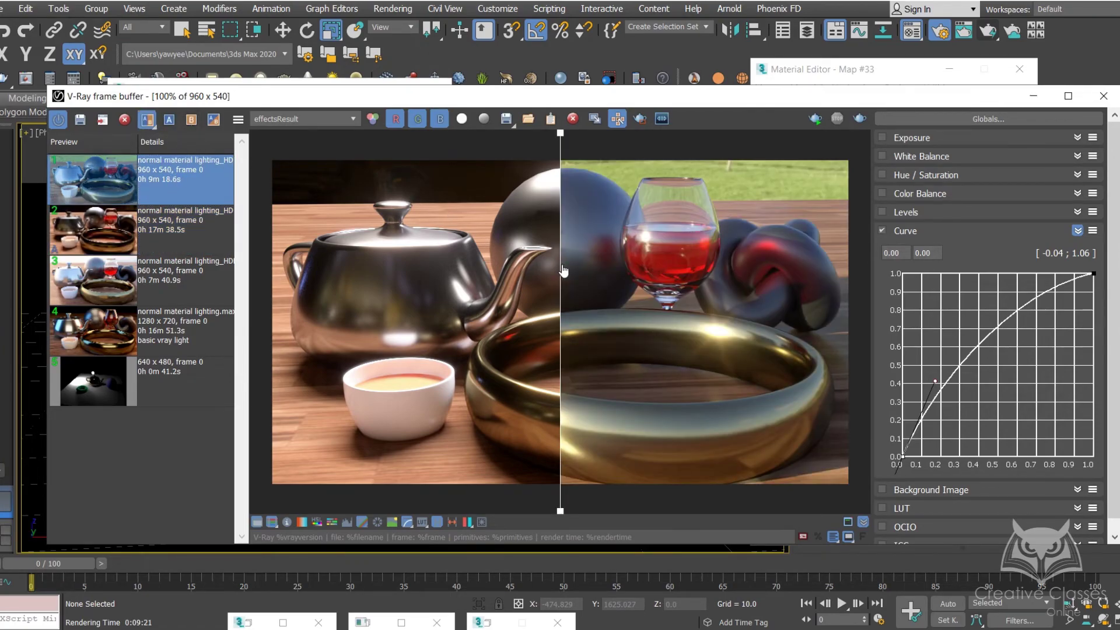
left_click_drag(561, 270, 437, 287)
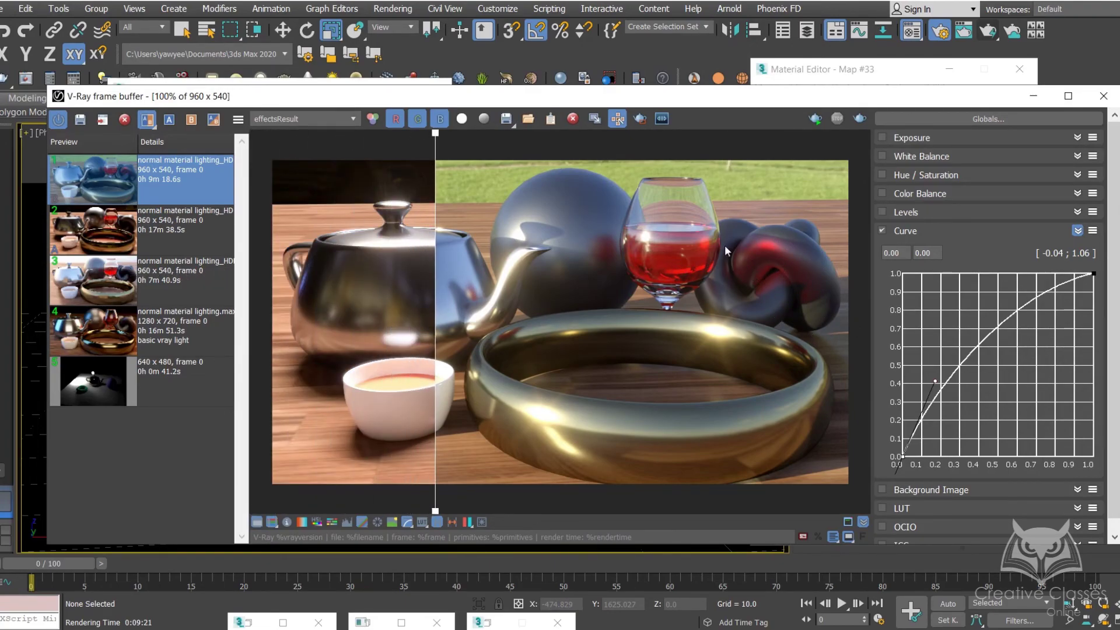
left_click_drag(434, 341, 229, 348)
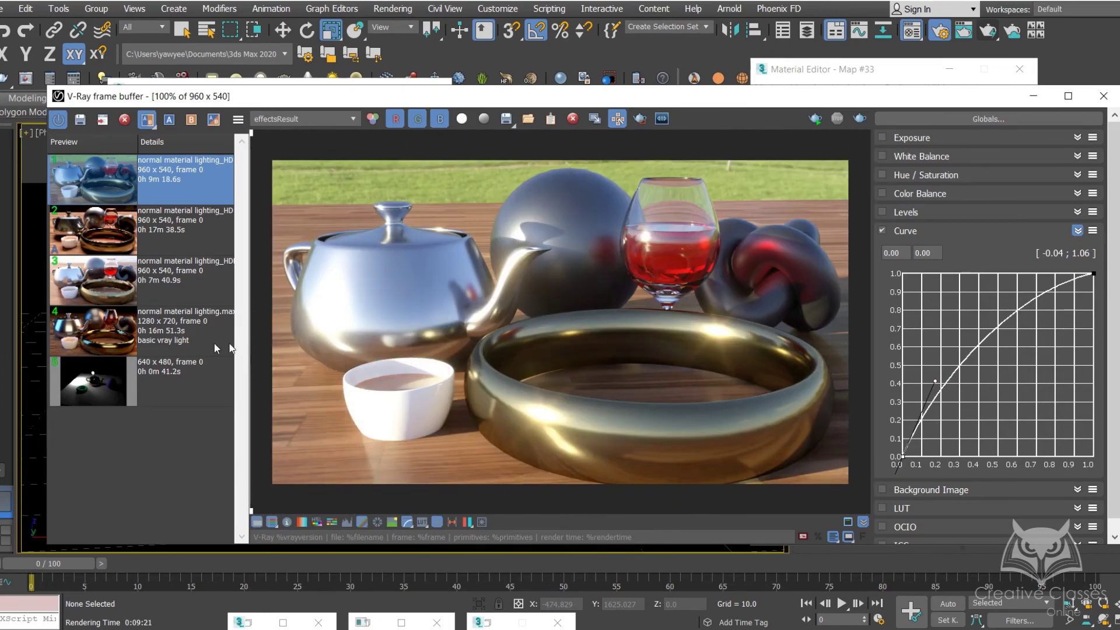
left_click_drag(845, 361, 933, 364)
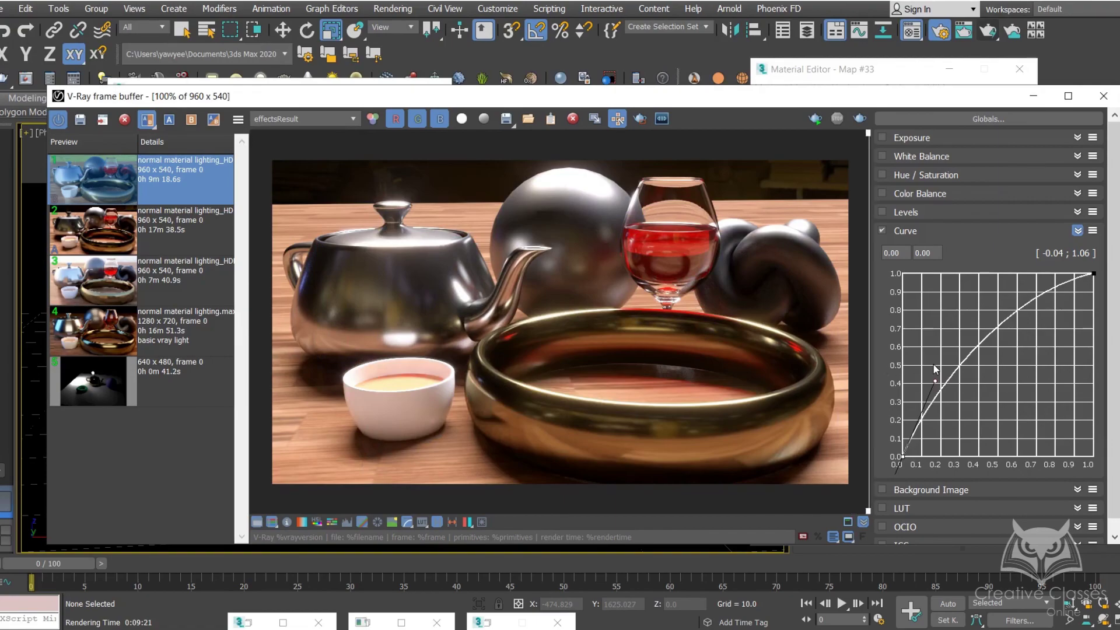